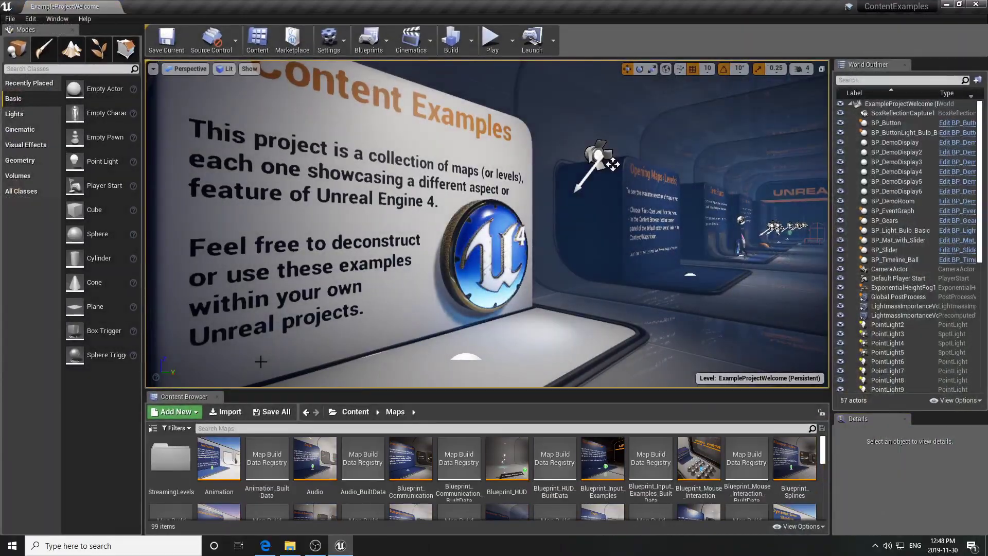
Load the Leveldesign_Workflow map, dismiss the Message Log, and start Play-in-Editor
{"action": "left_click_drag", "start_coordinate": [610, 389], "coordinate": [611, 202]}
{"action": "double_click", "coordinate": [795, 407]}
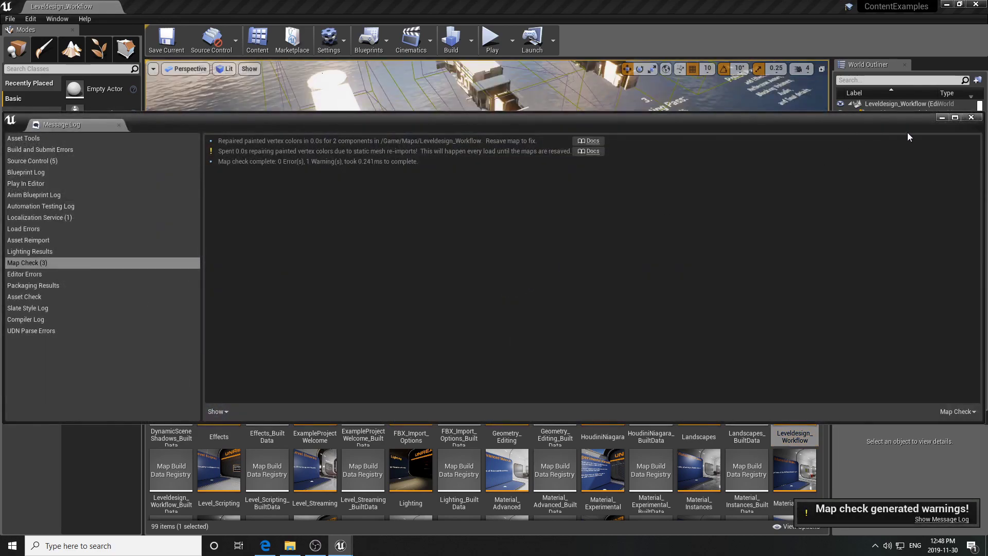
{"action": "left_click", "coordinate": [971, 117]}
{"action": "left_click_drag", "start_coordinate": [602, 201], "coordinate": [596, 468]}
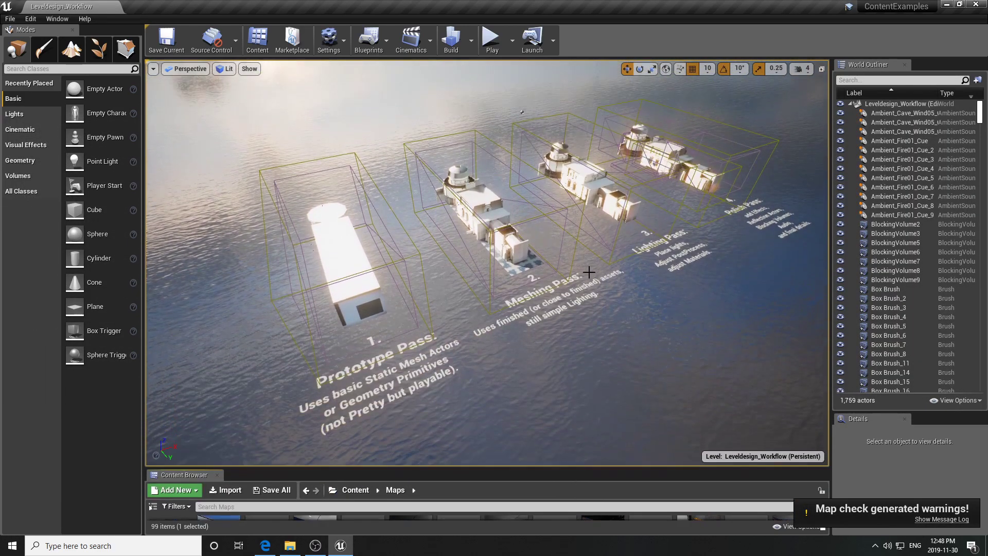
{"action": "left_click", "coordinate": [491, 41]}
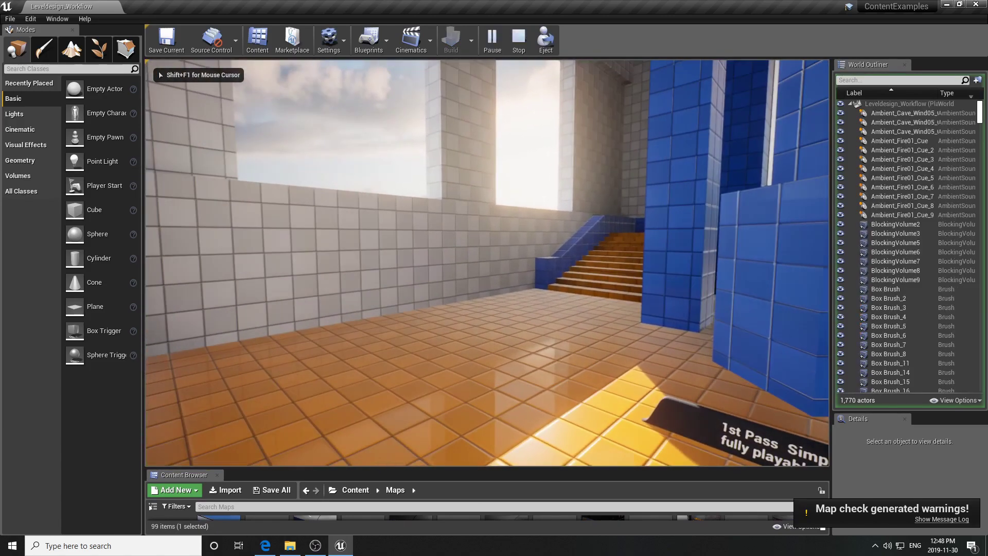
{"action": "key", "text": "w"}
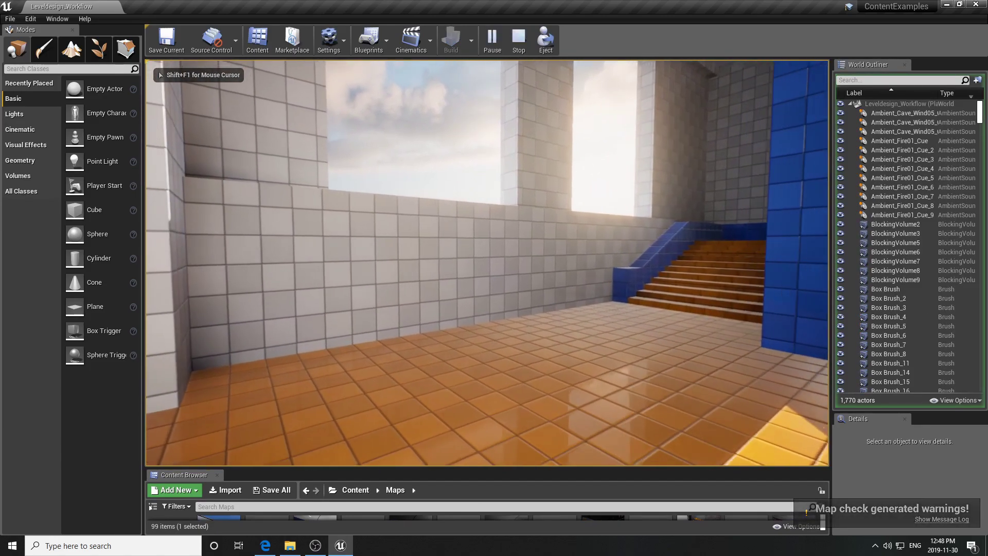
{"action": "key", "text": "w"}
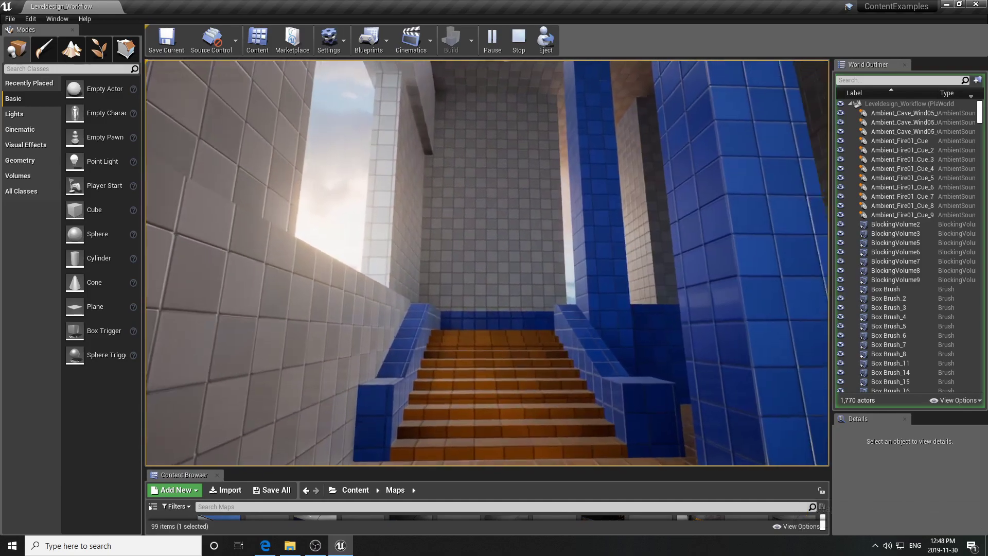
{"action": "key", "text": "w"}
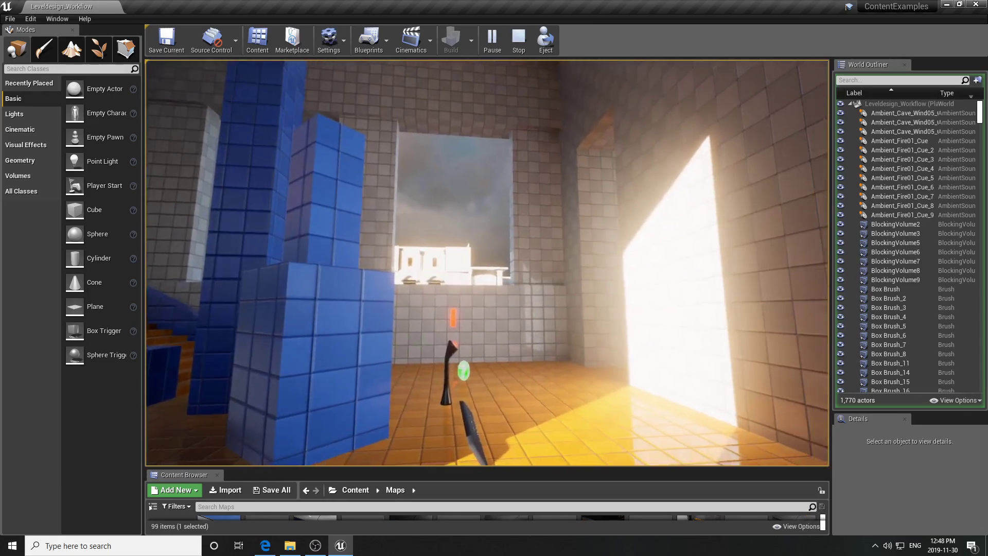
{"action": "key", "text": "w"}
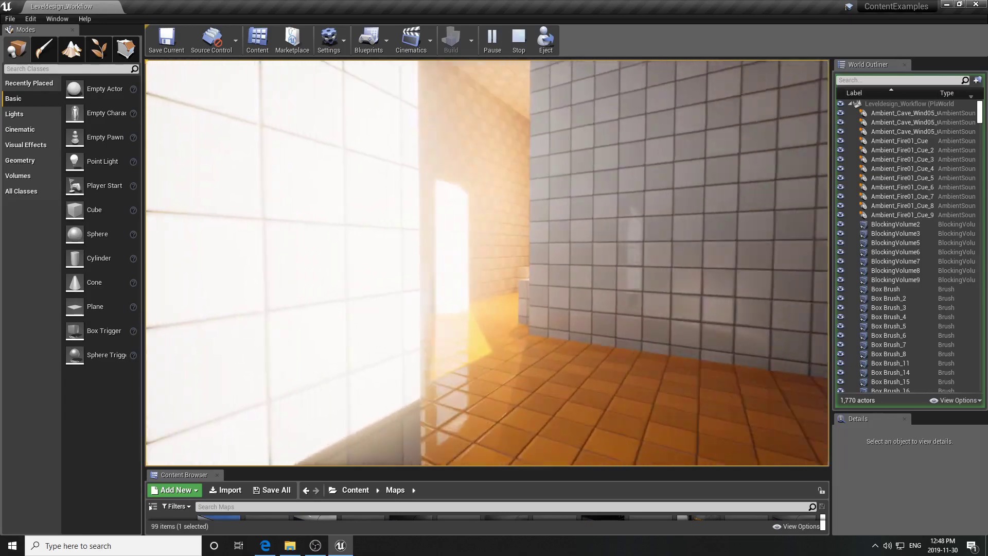
{"action": "key", "text": "w"}
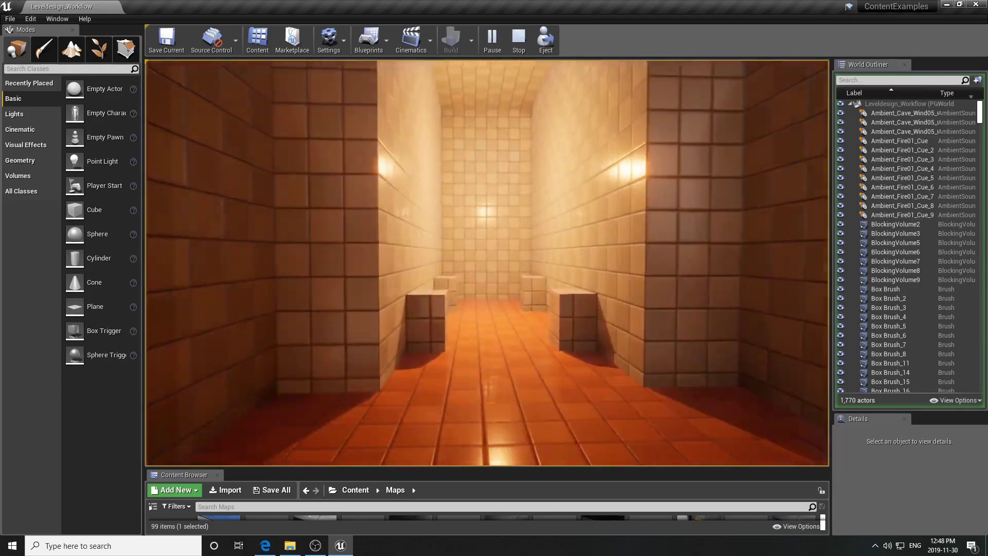
{"action": "key", "text": "w"}
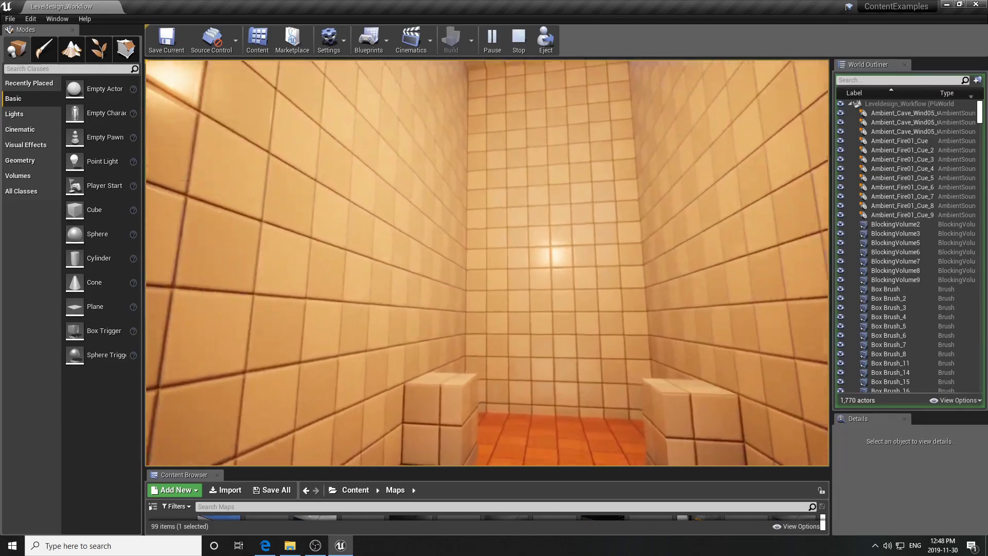
{"action": "key", "text": "w"}
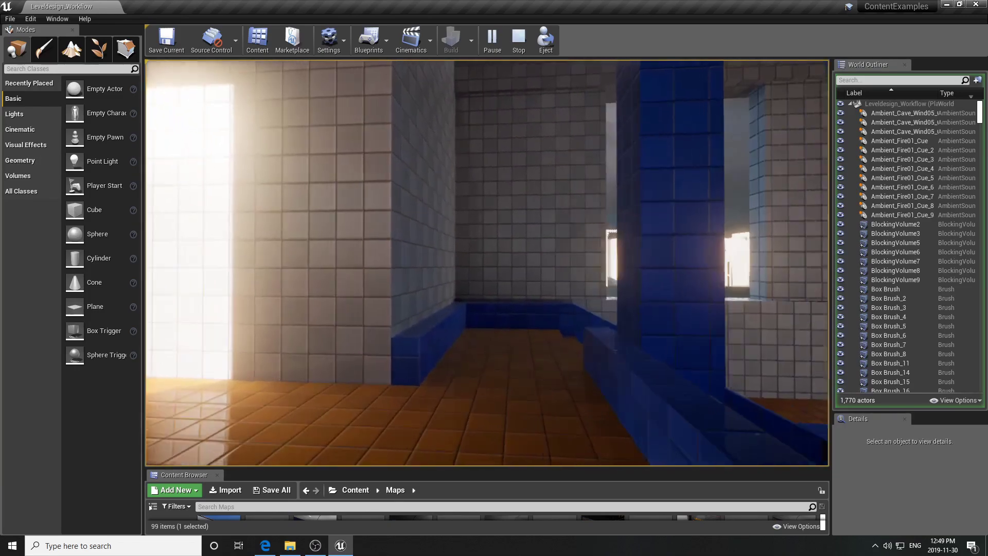
{"action": "key", "text": "w"}
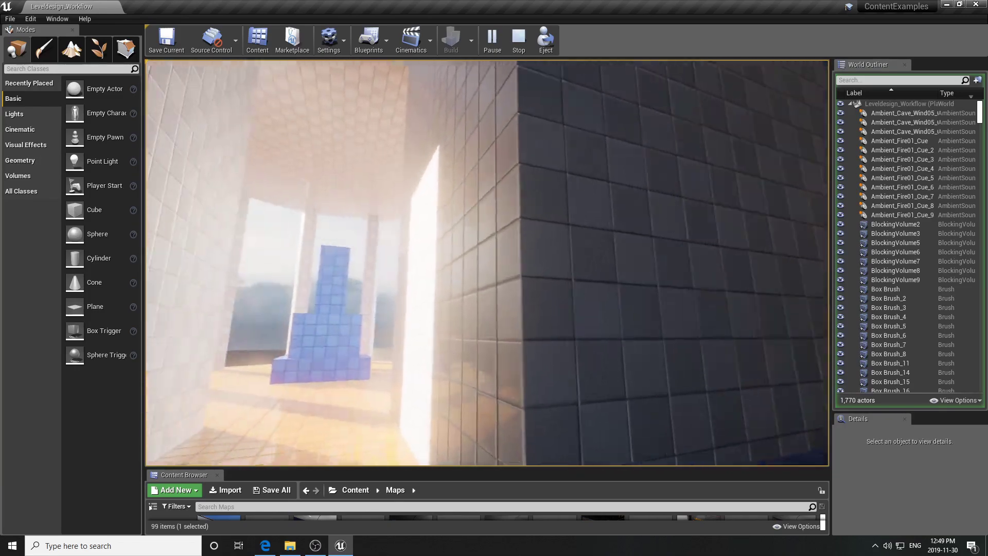
{"action": "key", "text": "w"}
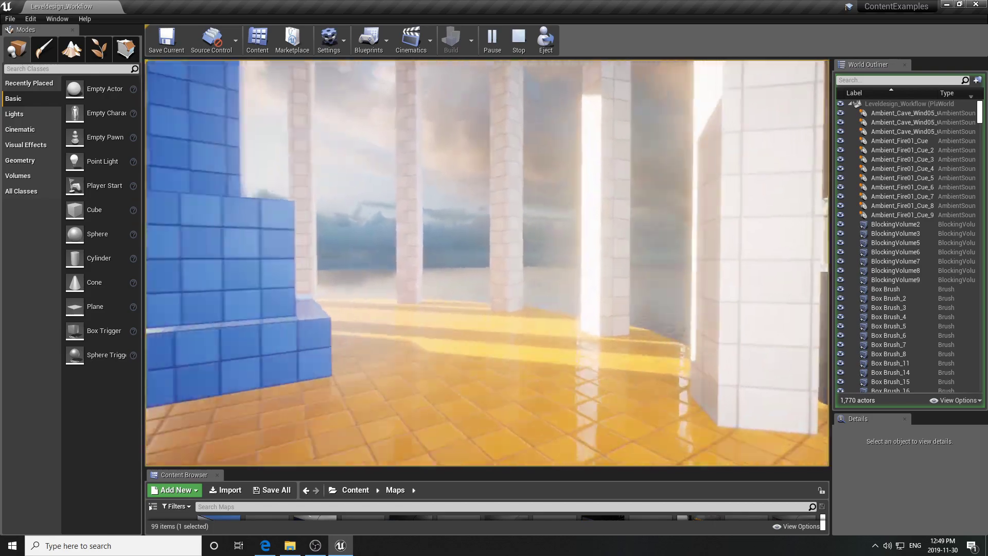
{"action": "key", "text": "w"}
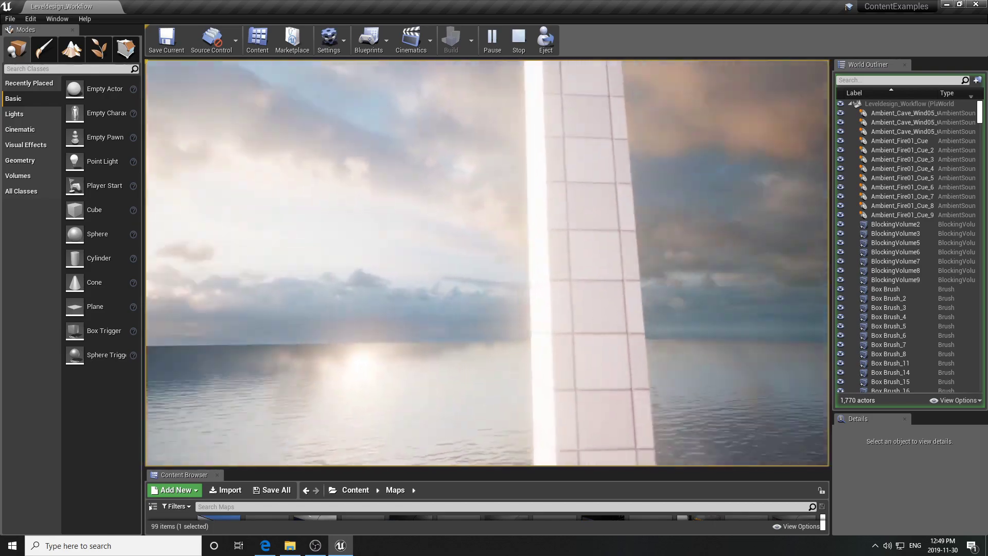
{"action": "key", "text": "w"}
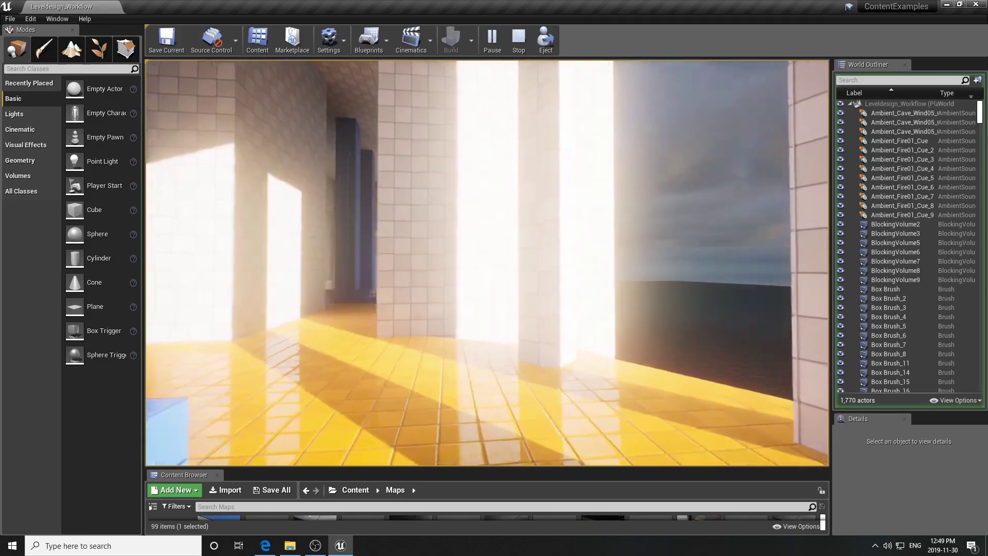
{"action": "key", "text": "w"}
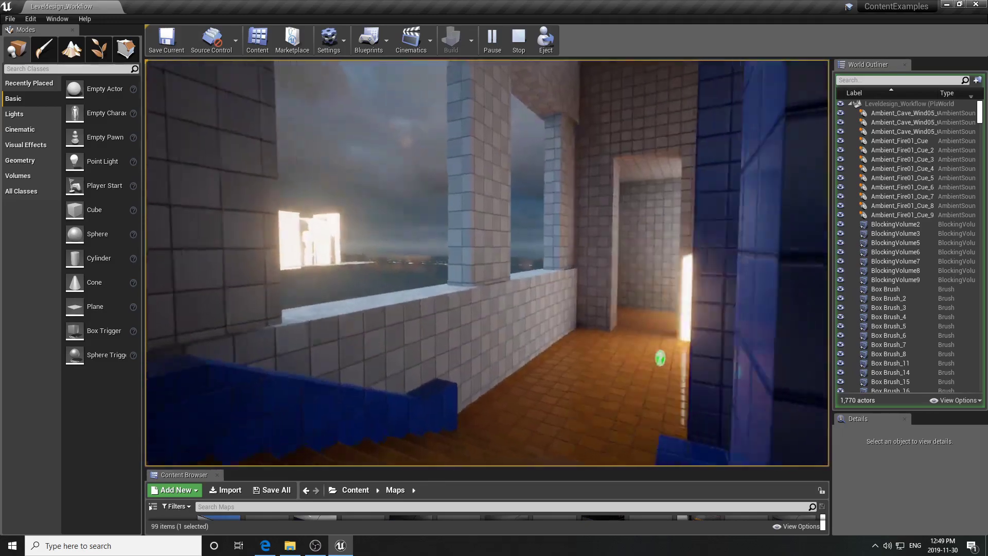
{"action": "key", "text": "w"}
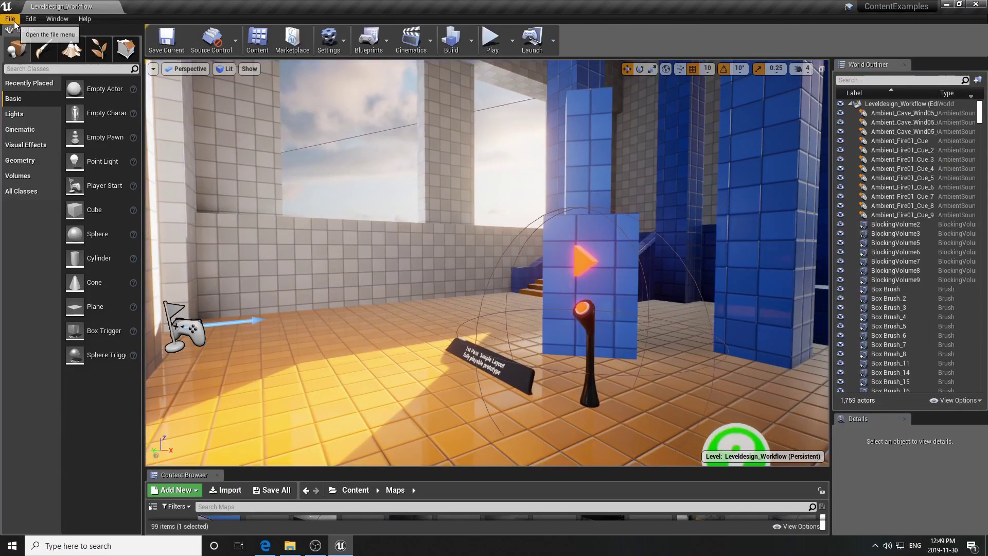
Stop play and open the YouTubeProject1 project through File > Open Project
{"action": "left_click", "coordinate": [10, 19]}
{"action": "left_click", "coordinate": [26, 186]}
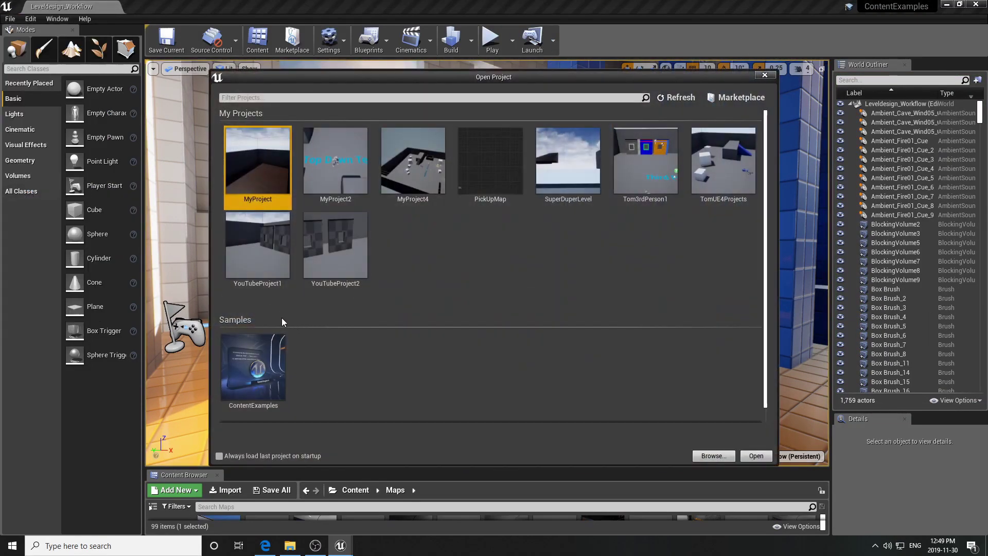
{"action": "left_click", "coordinate": [270, 251]}
{"action": "double_click", "coordinate": [269, 251]}
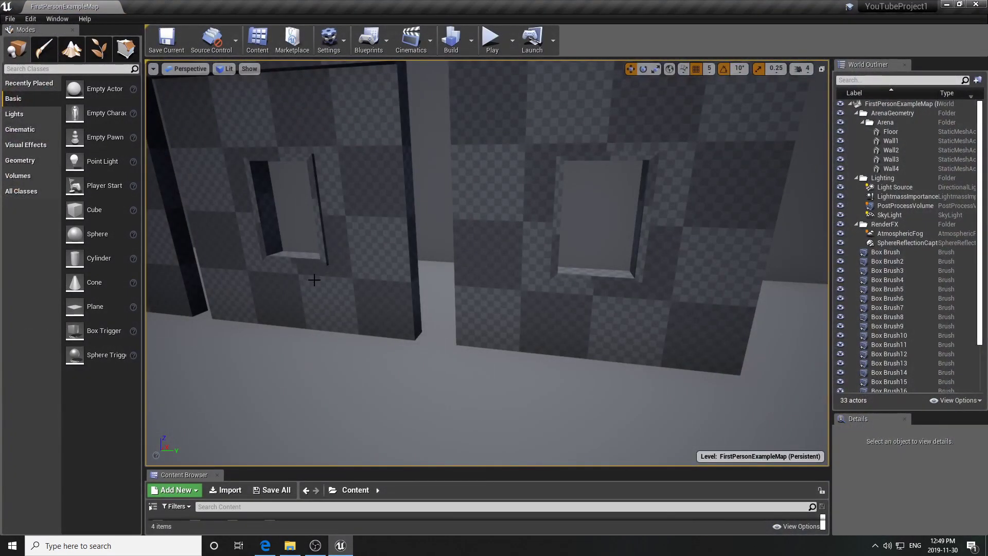
{"action": "right_click_drag", "start_coordinate": [314, 280], "coordinate": [168, 197]}
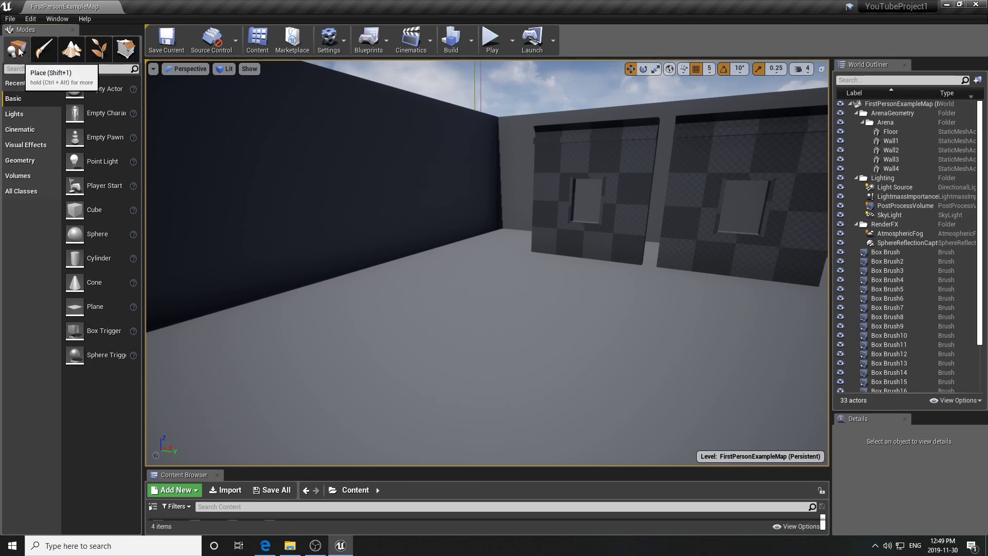
Place a Geometry Box brush on the arena floor and fly the camera around it
{"action": "left_click", "coordinate": [17, 164]}
{"action": "mouse_move", "coordinate": [90, 88]}
{"action": "left_mouse_down"}
{"action": "mouse_move", "coordinate": [187, 122]}
{"action": "mouse_move", "coordinate": [451, 369]}
{"action": "left_mouse_up"}
{"action": "right_click_drag", "start_coordinate": [451, 370], "coordinate": [502, 381]}
{"action": "key", "text": "a"}
{"action": "key", "text": "d"}
{"action": "key", "text": "f"}
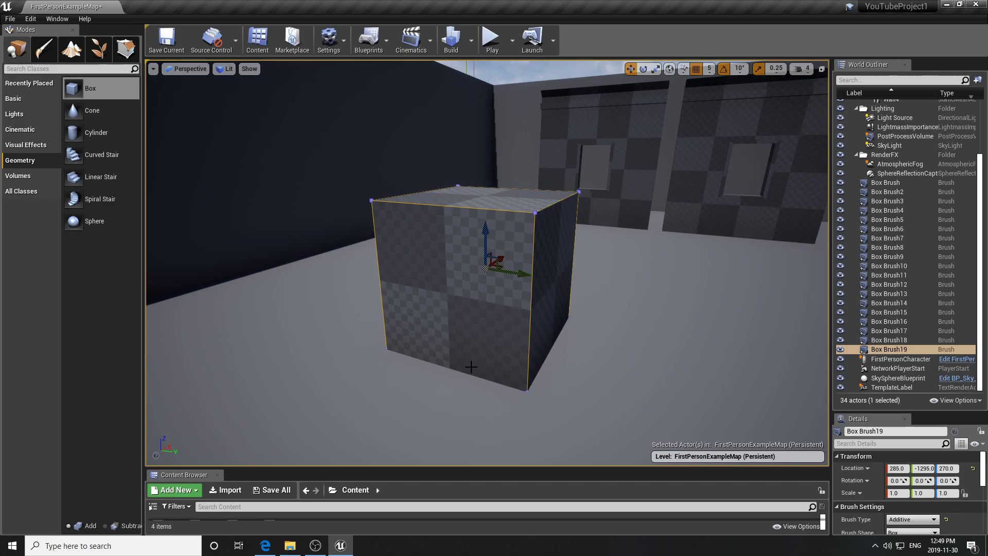
{"action": "key", "text": "Escape"}
{"action": "mouse_move", "coordinate": [466, 367]}
{"action": "right_mouse_down"}
{"action": "mouse_move", "coordinate": [412, 345]}
{"action": "mouse_move", "coordinate": [437, 359]}
{"action": "mouse_move", "coordinate": [471, 346]}
{"action": "mouse_move", "coordinate": [422, 346]}
{"action": "mouse_move", "coordinate": [489, 366]}
{"action": "mouse_move", "coordinate": [458, 366]}
{"action": "mouse_move", "coordinate": [417, 388]}
{"action": "right_mouse_up"}
{"action": "key", "text": "d"}
{"action": "key", "text": "a"}
{"action": "key", "text": "d"}
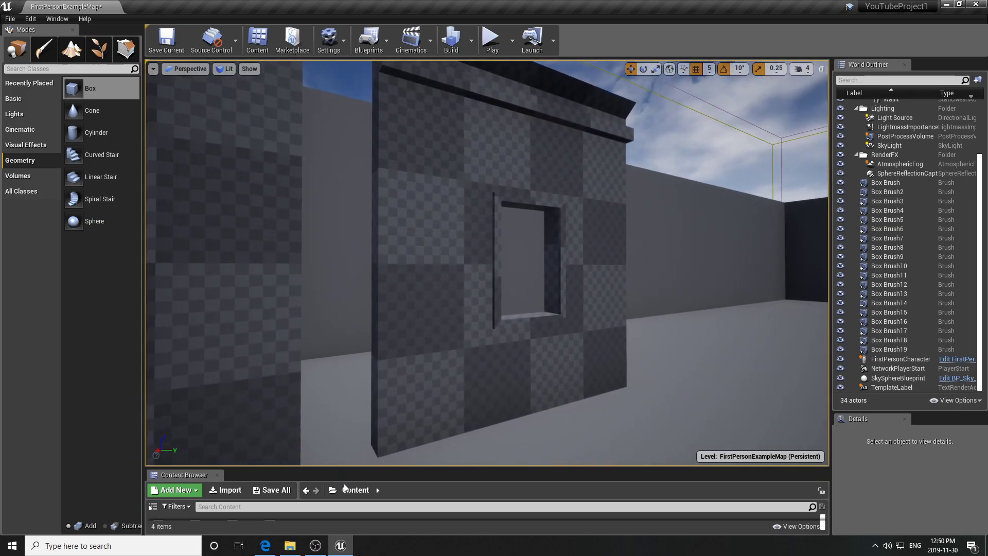
Open StarterContent > Materials and apply M_Basic_Floor to the right wall
{"action": "left_click_drag", "start_coordinate": [389, 467], "coordinate": [389, 353]}
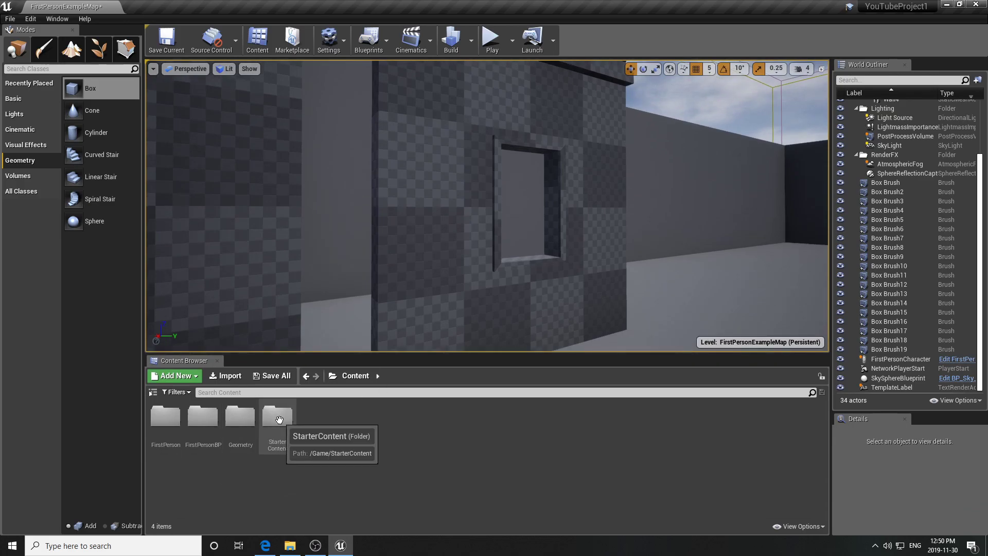
{"action": "double_click", "coordinate": [280, 420]}
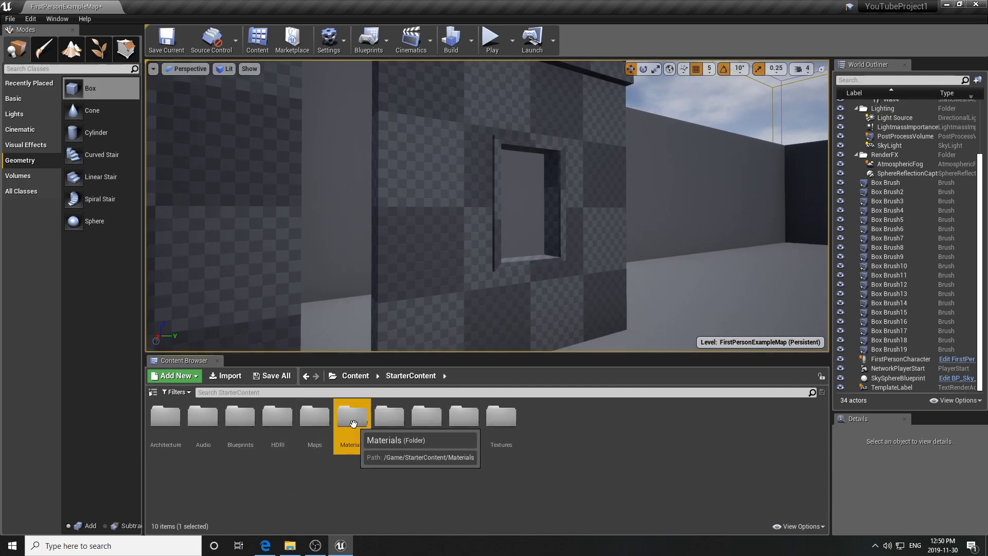
{"action": "double_click", "coordinate": [353, 421]}
{"action": "mouse_move", "coordinate": [469, 320]}
{"action": "right_mouse_down"}
{"action": "mouse_move", "coordinate": [432, 337]}
{"action": "mouse_move", "coordinate": [460, 335]}
{"action": "mouse_move", "coordinate": [453, 308]}
{"action": "right_mouse_up"}
{"action": "left_click_drag", "start_coordinate": [220, 424], "coordinate": [541, 288]}
{"action": "right_click_drag", "start_coordinate": [540, 288], "coordinate": [538, 270]}
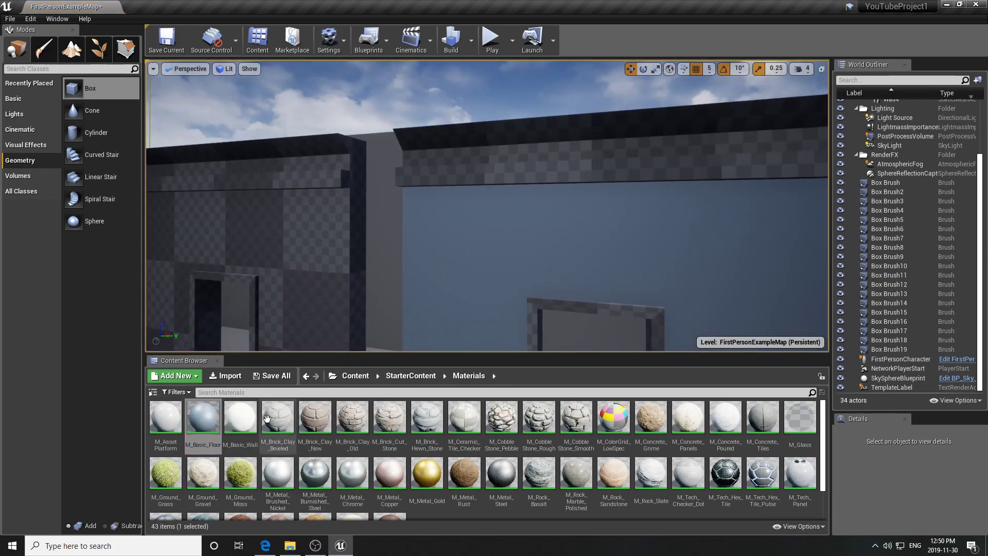
{"action": "left_click_drag", "start_coordinate": [202, 419], "coordinate": [493, 157]}
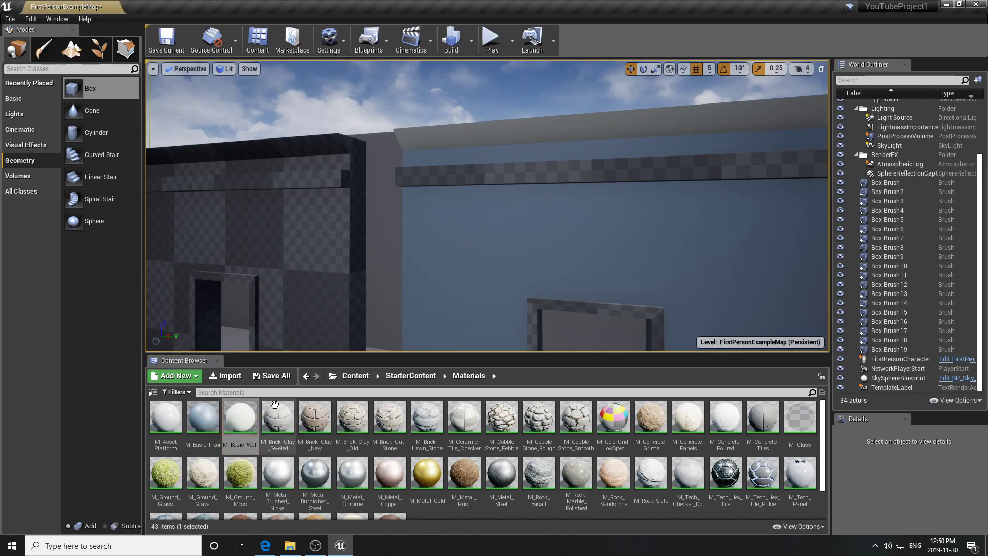
Apply white M_Basic_Wall to the wall's top trim and window frame
{"action": "left_click_drag", "start_coordinate": [248, 422], "coordinate": [514, 175]}
{"action": "mouse_move", "coordinate": [476, 227]}
{"action": "right_mouse_down"}
{"action": "mouse_move", "coordinate": [507, 257]}
{"action": "mouse_move", "coordinate": [474, 235]}
{"action": "right_mouse_up"}
{"action": "left_click_drag", "start_coordinate": [237, 414], "coordinate": [497, 311]}
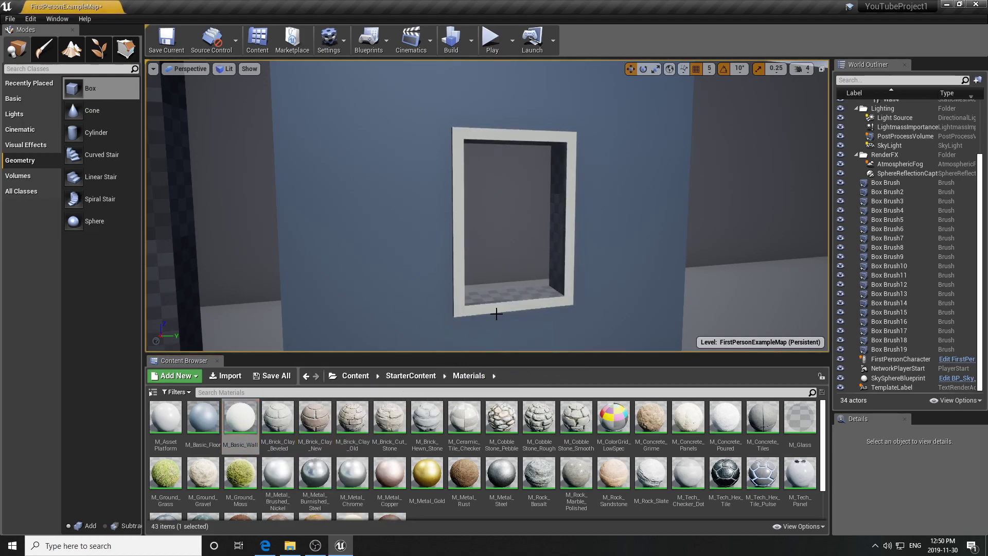
{"action": "right_click_drag", "start_coordinate": [497, 311], "coordinate": [391, 308]}
{"action": "right_click_drag", "start_coordinate": [463, 298], "coordinate": [504, 327]}
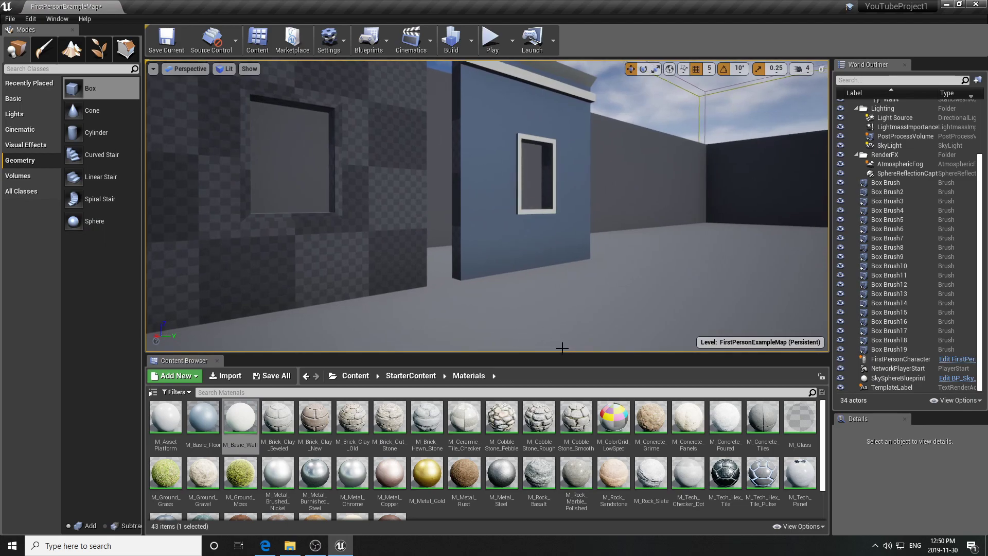
{"action": "left_click_drag", "start_coordinate": [561, 353], "coordinate": [544, 470]}
{"action": "right_click_drag", "start_coordinate": [525, 350], "coordinate": [509, 316]}
{"action": "mouse_move", "coordinate": [535, 401]}
{"action": "right_mouse_down"}
{"action": "mouse_move", "coordinate": [463, 400]}
{"action": "mouse_move", "coordinate": [536, 387]}
{"action": "mouse_move", "coordinate": [474, 393]}
{"action": "mouse_move", "coordinate": [525, 396]}
{"action": "right_mouse_up"}
Delete the existing box brush and return the Content Browser to the top Content folder
{"action": "left_click", "coordinate": [379, 289]}
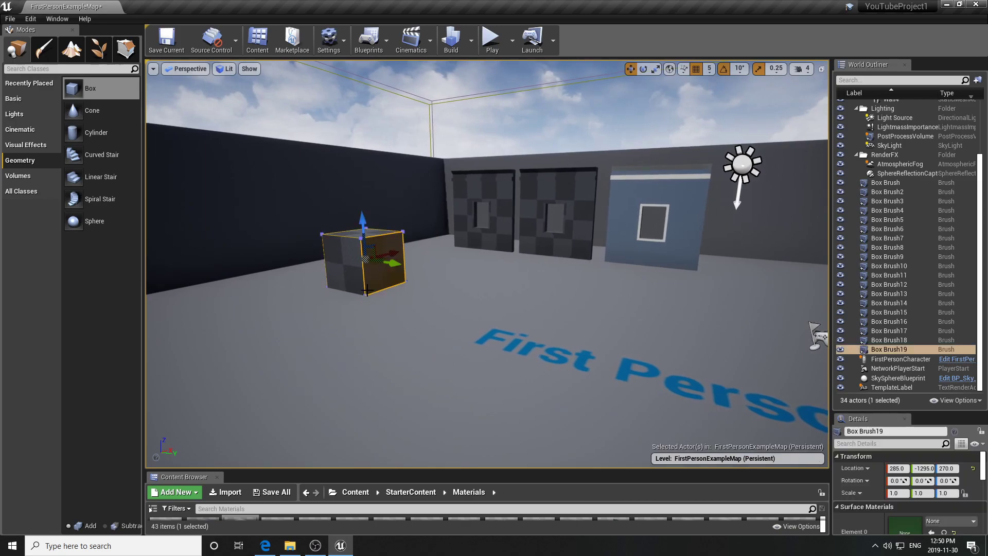
{"action": "key", "text": "Delete"}
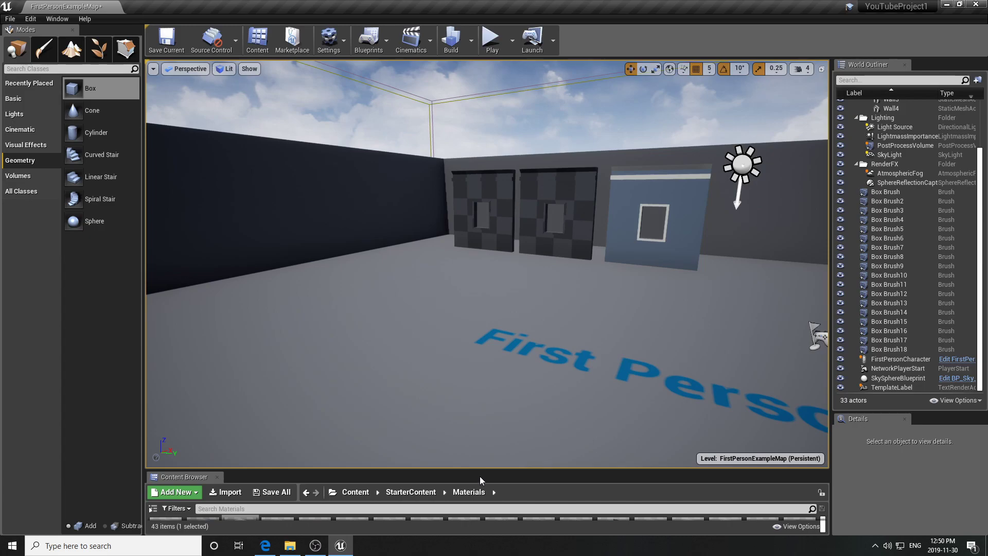
{"action": "left_click_drag", "start_coordinate": [485, 470], "coordinate": [485, 315]}
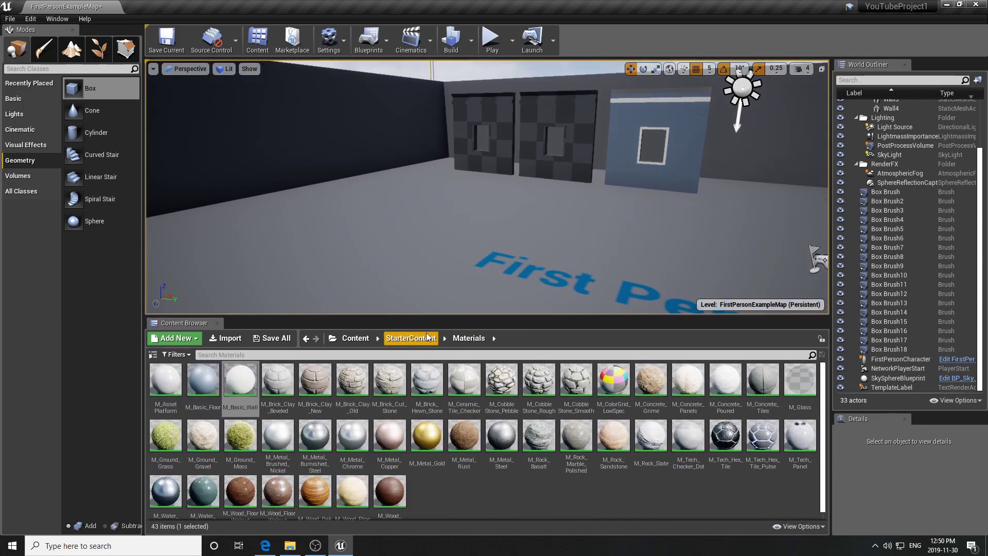
{"action": "left_click", "coordinate": [429, 338]}
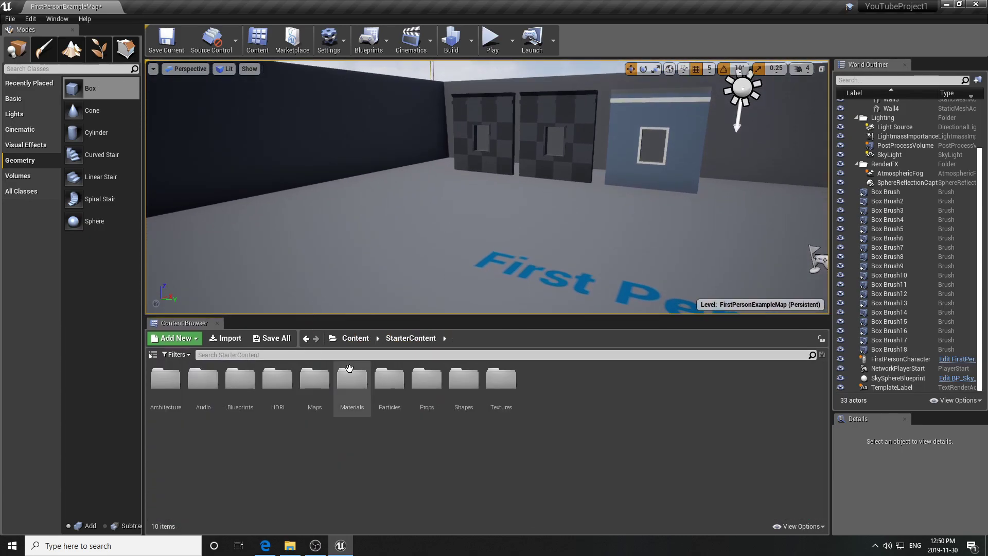
{"action": "left_click", "coordinate": [361, 341]}
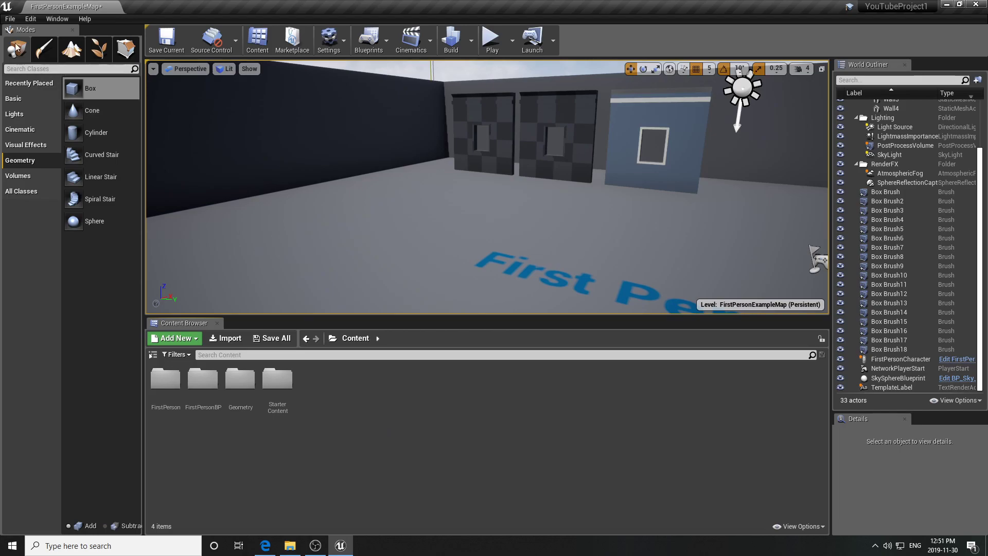
Place a new Box brush on the floor in front of the walls and deselect it
{"action": "left_click_drag", "start_coordinate": [79, 88], "coordinate": [332, 185]}
{"action": "left_click_drag", "start_coordinate": [382, 245], "coordinate": [382, 244]}
{"action": "mouse_move", "coordinate": [383, 245]}
{"action": "right_mouse_down"}
{"action": "mouse_move", "coordinate": [438, 229]}
{"action": "mouse_move", "coordinate": [394, 252]}
{"action": "mouse_move", "coordinate": [314, 247]}
{"action": "mouse_move", "coordinate": [444, 244]}
{"action": "right_mouse_up"}
{"action": "key", "text": "Escape"}
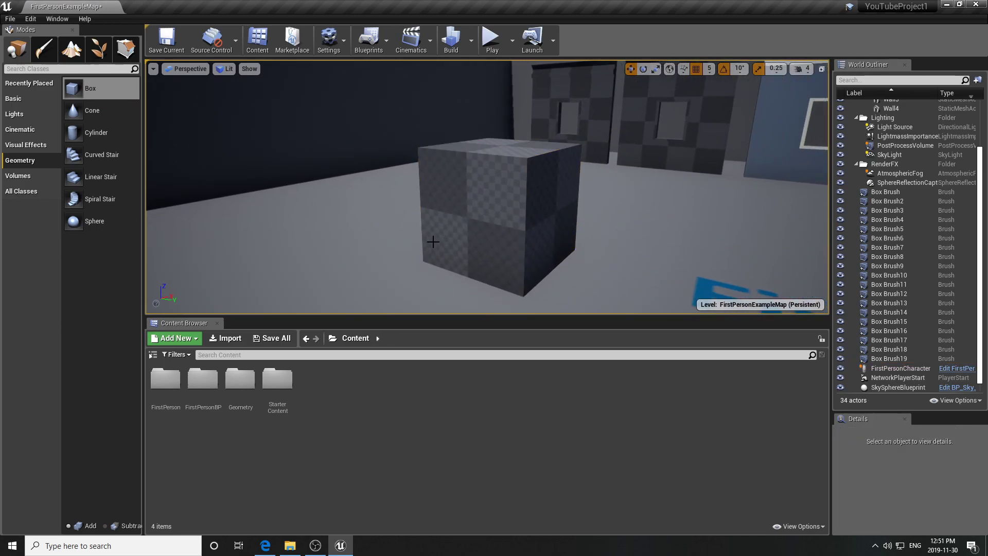
Open StarterContent > Materials and test M_Basic_Floor on a box face, then undo it
{"action": "double_click", "coordinate": [275, 381]}
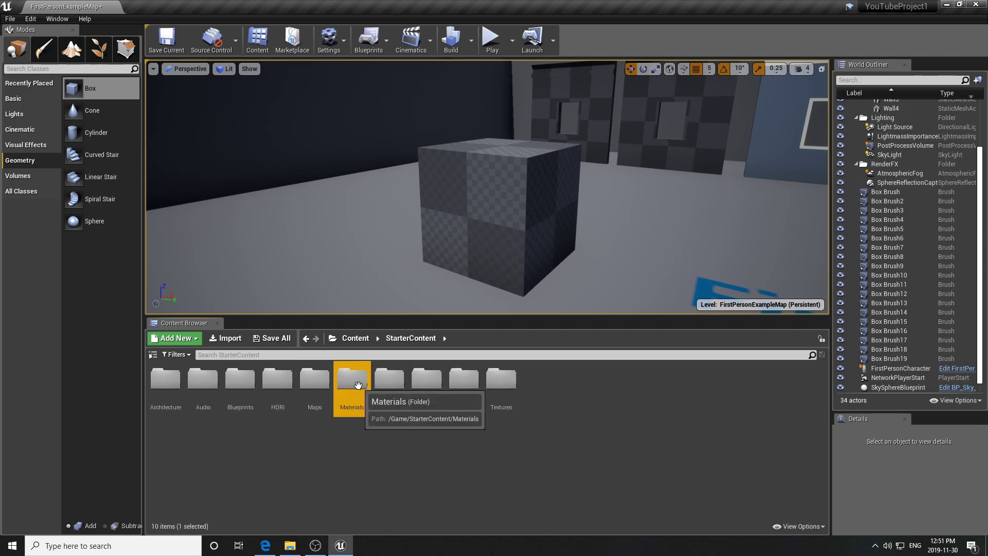
{"action": "double_click", "coordinate": [350, 411]}
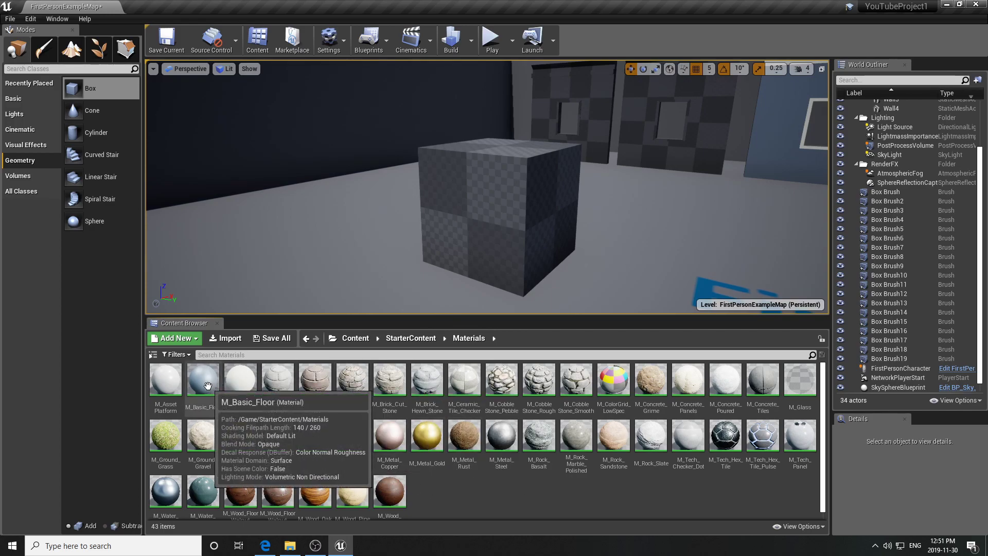
{"action": "left_click", "coordinate": [208, 385]}
{"action": "left_click_drag", "start_coordinate": [208, 385], "coordinate": [457, 249]}
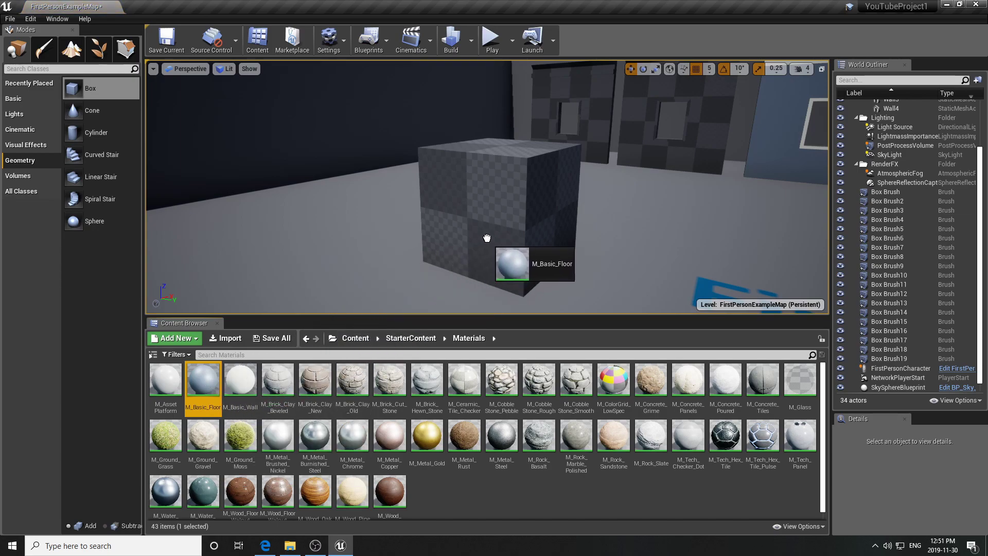
{"action": "left_click_drag", "start_coordinate": [487, 237], "coordinate": [486, 238]}
{"action": "key", "text": "d"}
{"action": "right_click_drag", "start_coordinate": [467, 245], "coordinate": [396, 247]}
{"action": "key", "text": "ctrl+z"}
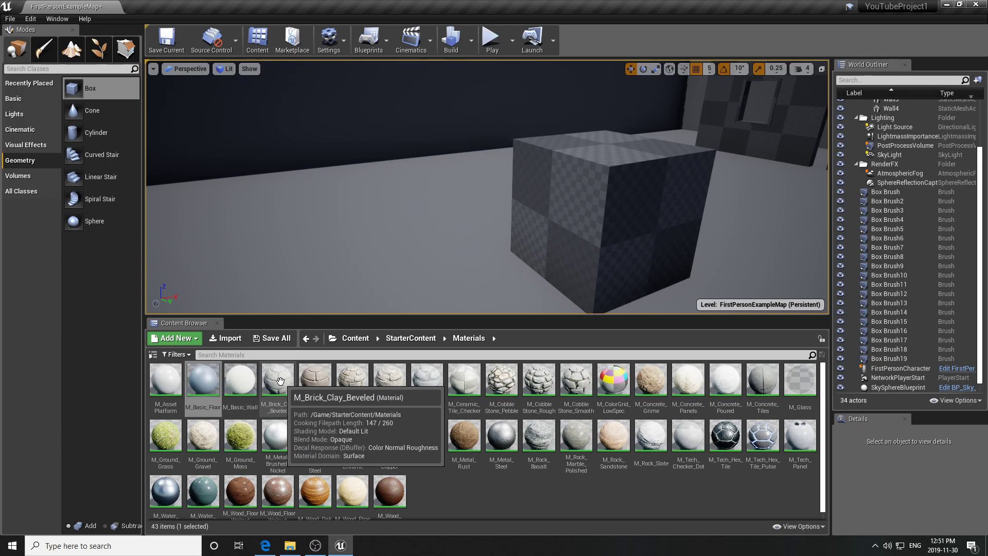
Test M_Brick_Clay_Beveled on the box's left face, undo it, and select the box
{"action": "left_click_drag", "start_coordinate": [284, 385], "coordinate": [571, 235]}
{"action": "right_click_drag", "start_coordinate": [571, 234], "coordinate": [575, 263]}
{"action": "key", "text": "ctrl+z"}
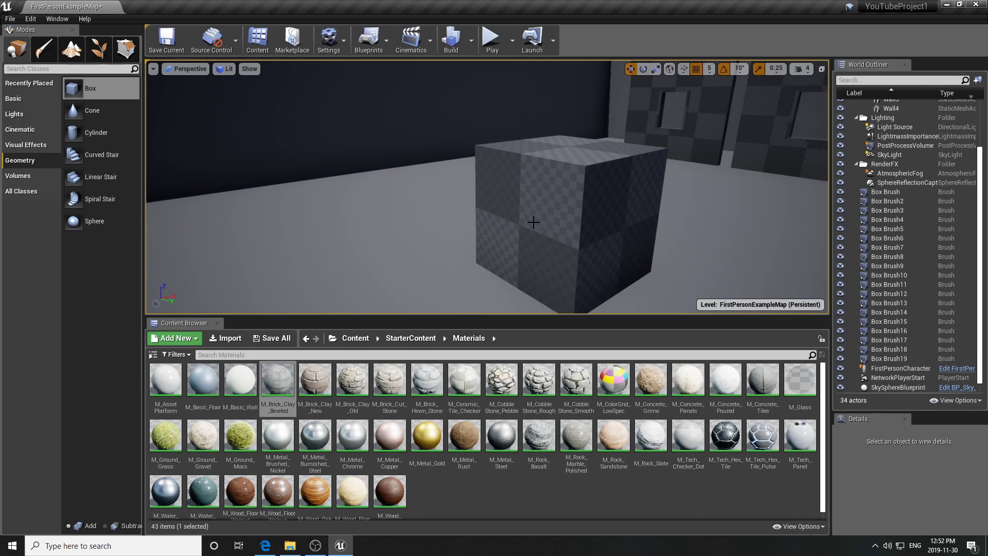
{"action": "left_click", "coordinate": [533, 222]}
Try M_Brick_Clay_Beveled on the box's front face and whole box, undoing both
{"action": "mouse_move", "coordinate": [278, 380]}
{"action": "left_mouse_down"}
{"action": "mouse_move", "coordinate": [361, 355]}
{"action": "mouse_move", "coordinate": [530, 268]}
{"action": "left_mouse_up"}
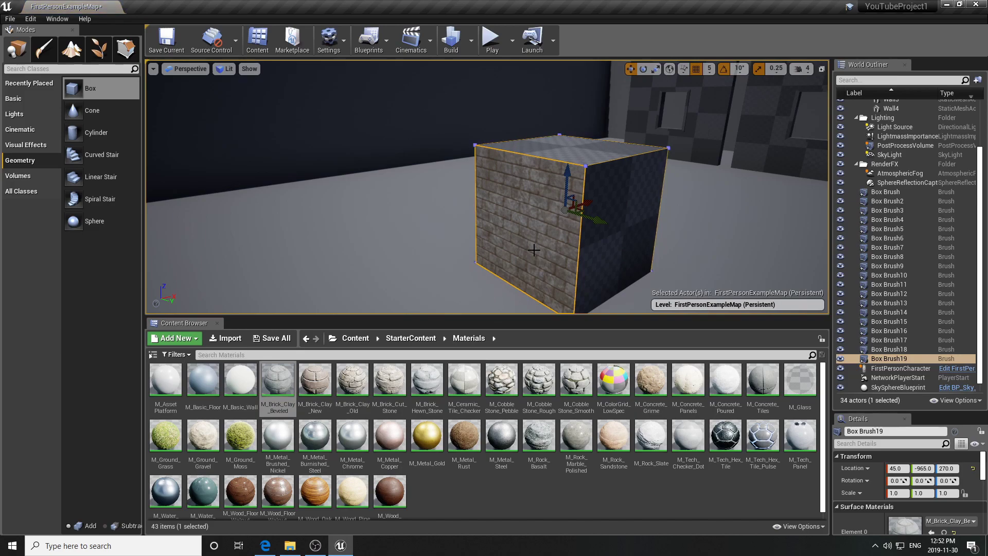
{"action": "key", "text": "ctrl+z"}
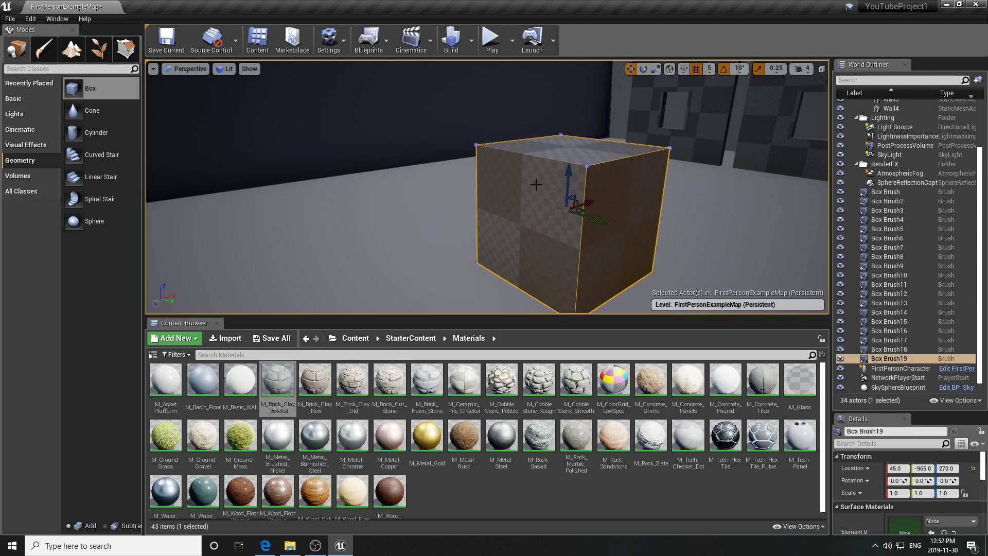
{"action": "left_click_drag", "start_coordinate": [277, 381], "coordinate": [534, 226]}
{"action": "mouse_move", "coordinate": [534, 227]}
{"action": "right_mouse_down"}
{"action": "mouse_move", "coordinate": [587, 229]}
{"action": "mouse_move", "coordinate": [538, 237]}
{"action": "mouse_move", "coordinate": [534, 227]}
{"action": "right_mouse_up"}
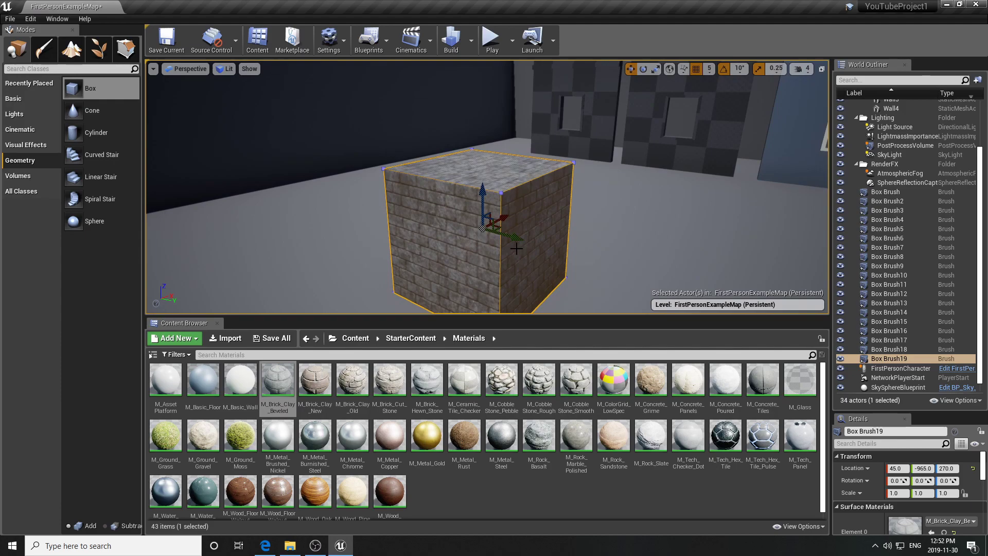
{"action": "key", "text": "ctrl+z"}
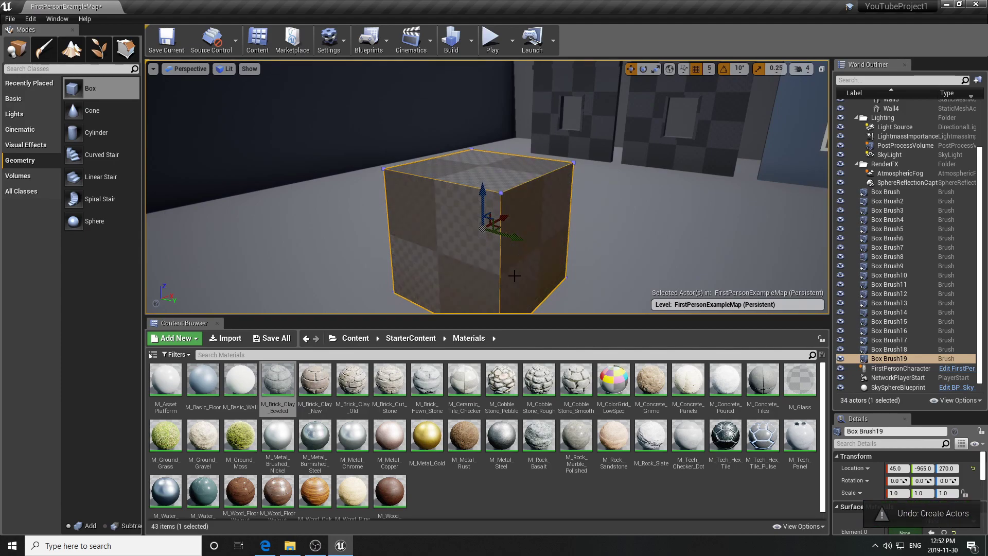
{"action": "key", "text": "Escape"}
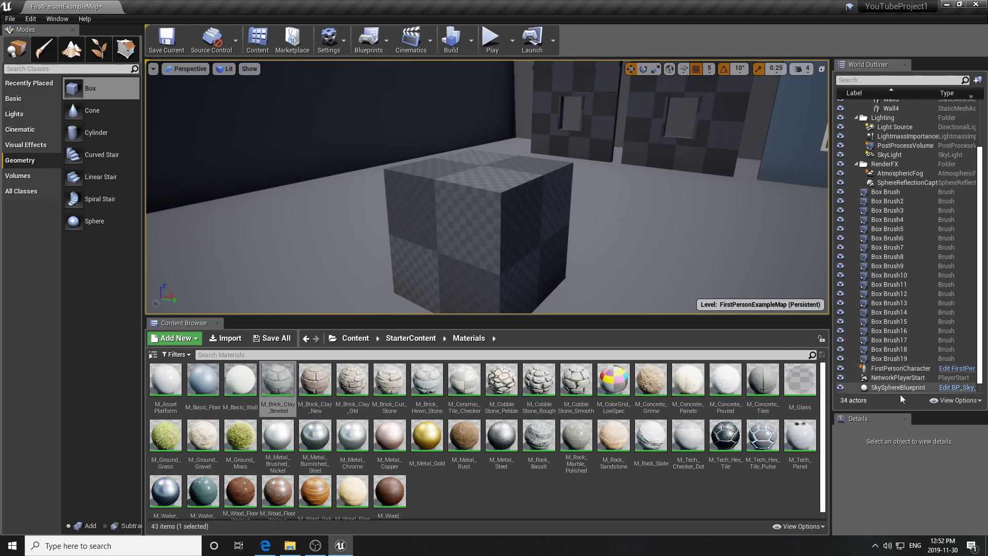
Assign M_Brick_Clay_New to the box's Element 0 material slot, then undo it
{"action": "left_click_drag", "start_coordinate": [901, 411], "coordinate": [900, 190]}
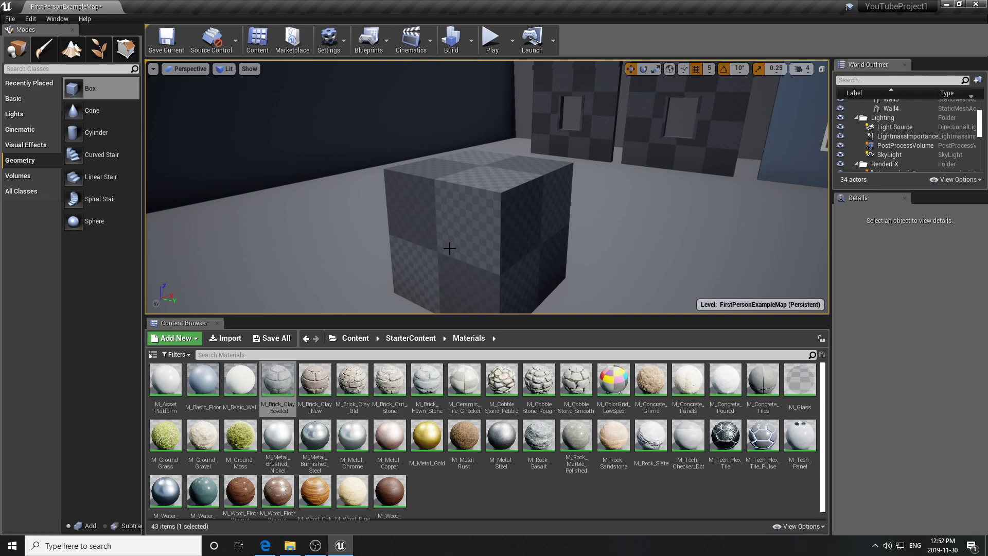
{"action": "left_click", "coordinate": [448, 257]}
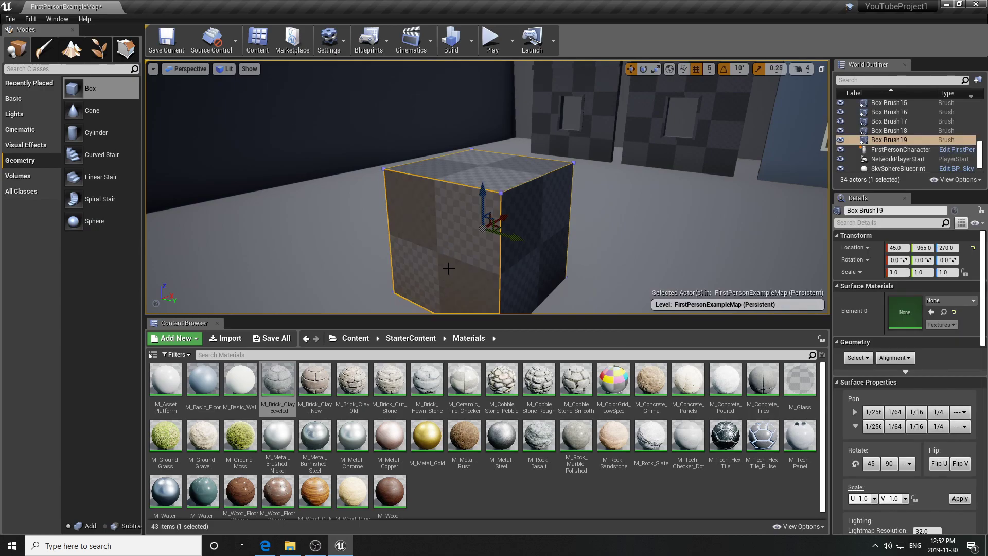
{"action": "left_click", "coordinate": [319, 384]}
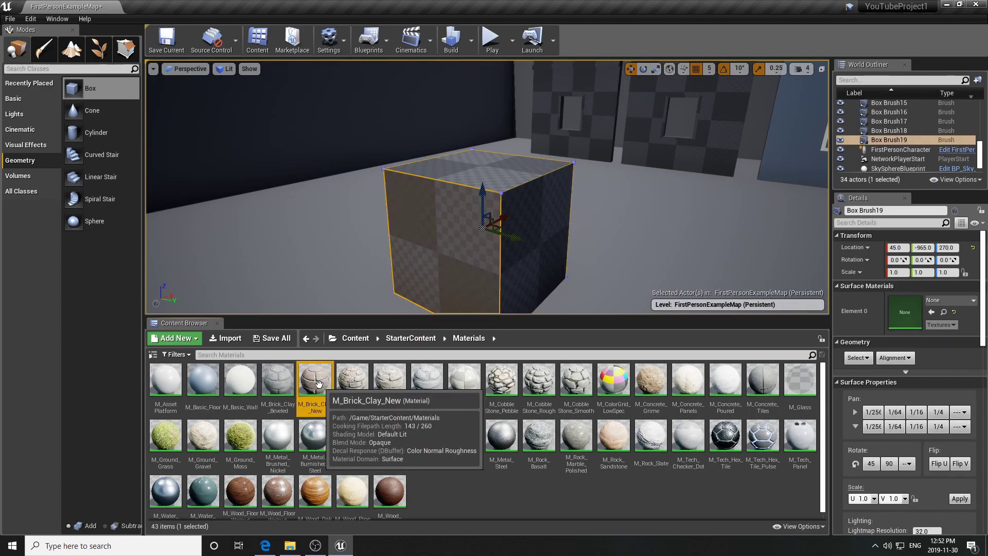
{"action": "left_click_drag", "start_coordinate": [318, 384], "coordinate": [904, 313]}
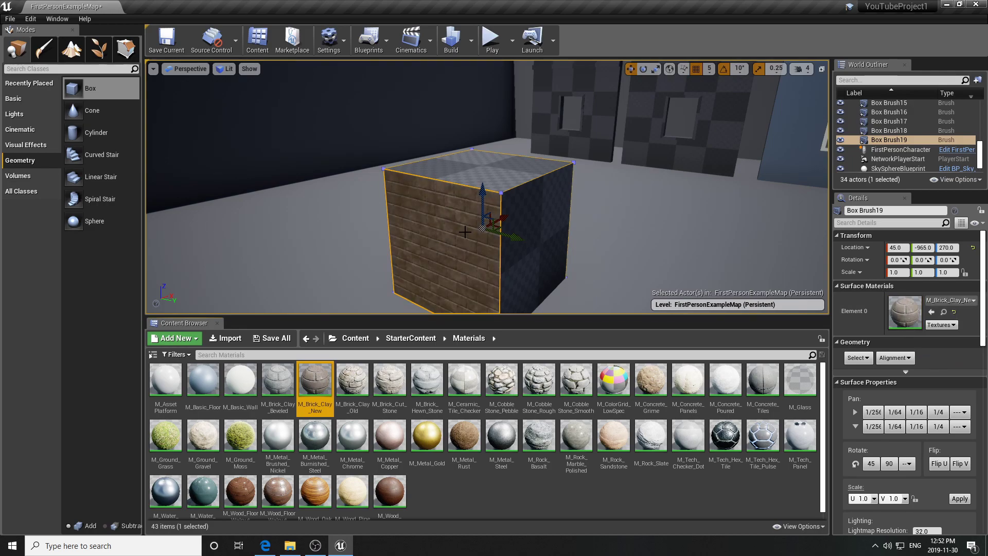
{"action": "key", "text": "ctrl+z"}
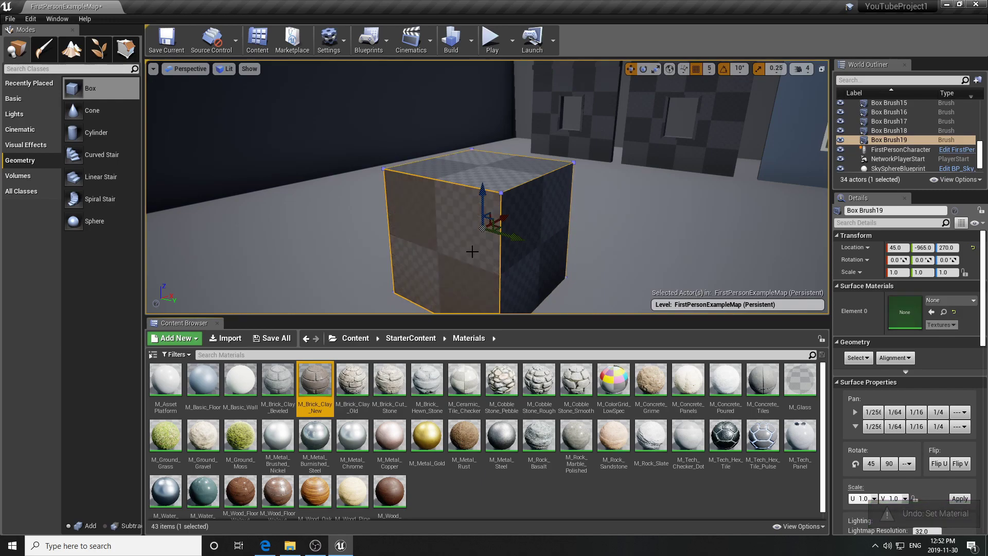
{"action": "key", "text": "Escape"}
Assign M_Brick_Clay_Old to the box's Element 0 slot, inspect it, then undo
{"action": "left_click", "coordinate": [448, 248]}
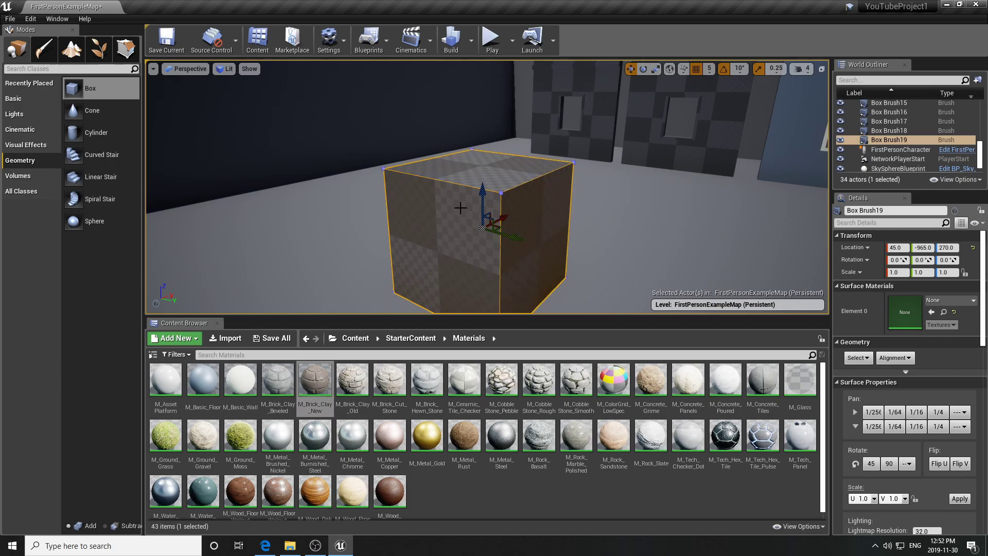
{"action": "left_click", "coordinate": [359, 383]}
{"action": "left_click_drag", "start_coordinate": [360, 383], "coordinate": [904, 309]}
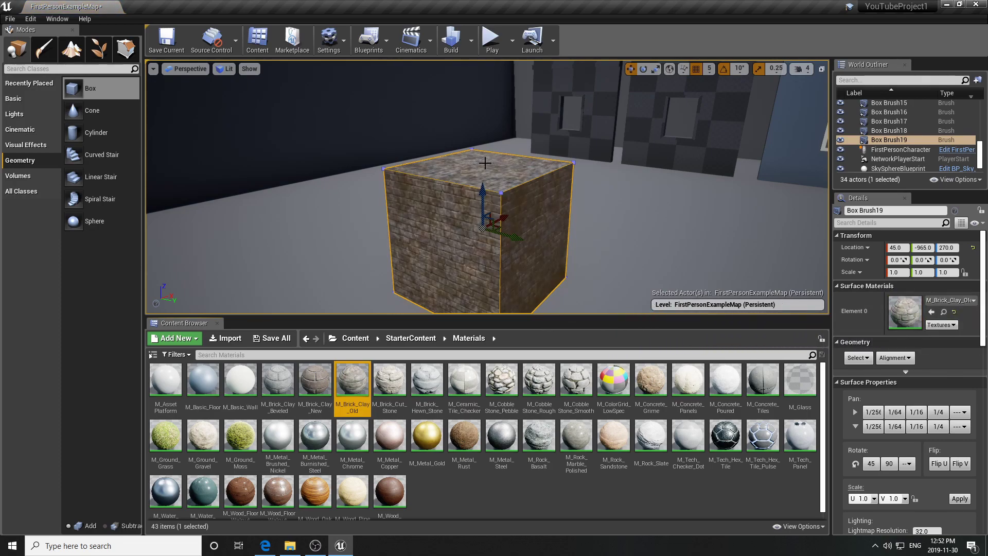
{"action": "mouse_move", "coordinate": [518, 220]}
{"action": "right_mouse_down"}
{"action": "mouse_move", "coordinate": [507, 245]}
{"action": "mouse_move", "coordinate": [519, 229]}
{"action": "right_mouse_up"}
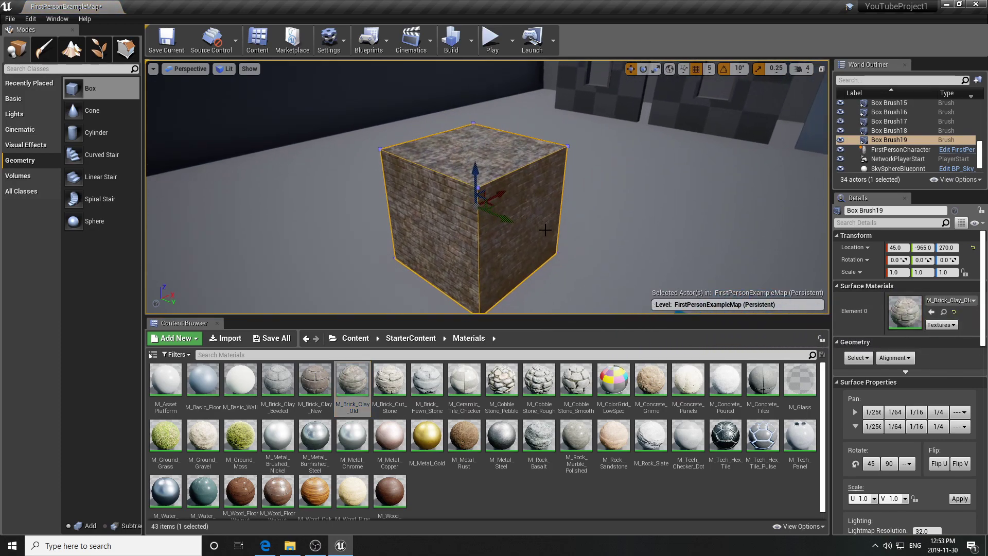
{"action": "key", "text": "ctrl+z"}
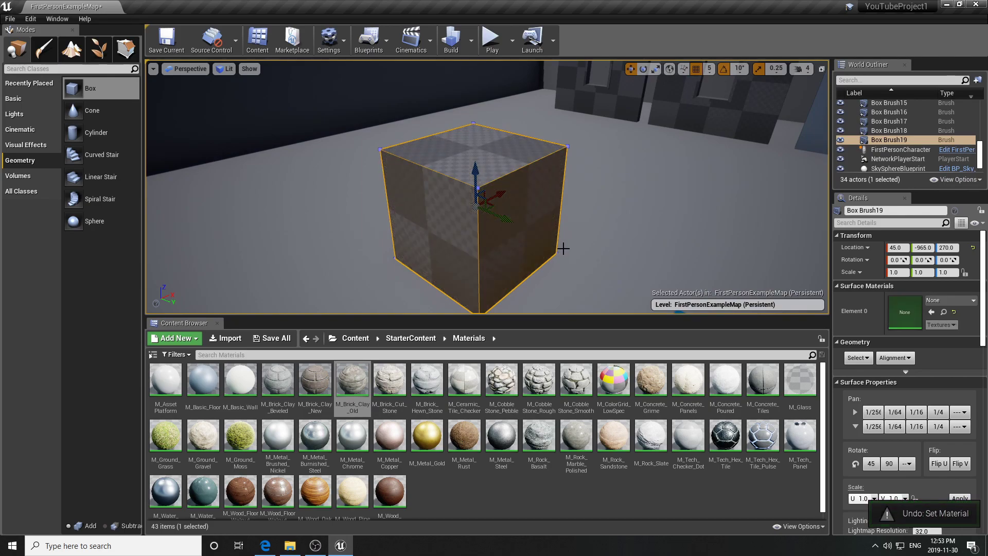
{"action": "key", "text": "Escape"}
Delete the box brush and return to the StarterContent folder
{"action": "left_click", "coordinate": [532, 250]}
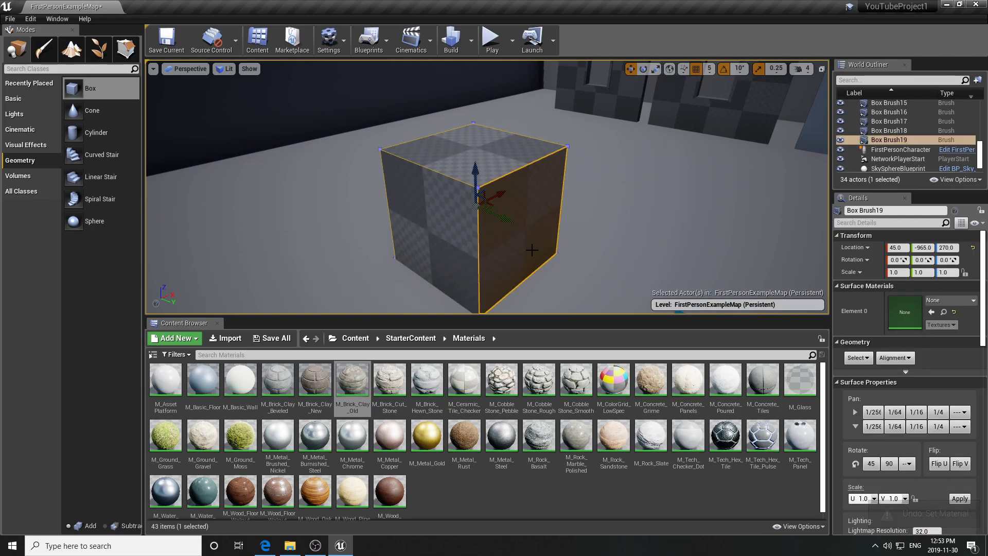
{"action": "key", "text": "Delete"}
{"action": "left_click", "coordinate": [414, 338]}
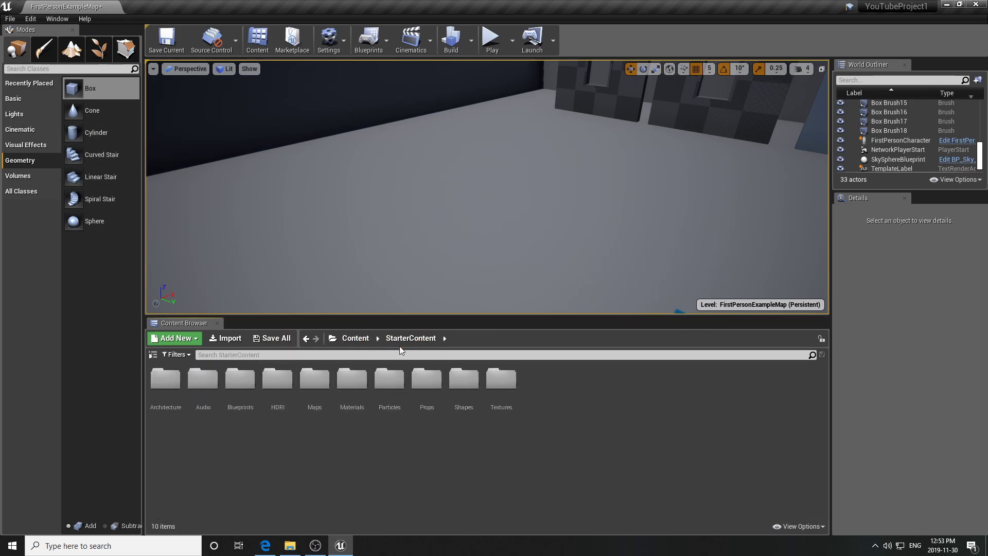
Place a brick-textured box brush using M_Brick_Clay_Old from the Materials folder
{"action": "double_click", "coordinate": [352, 380]}
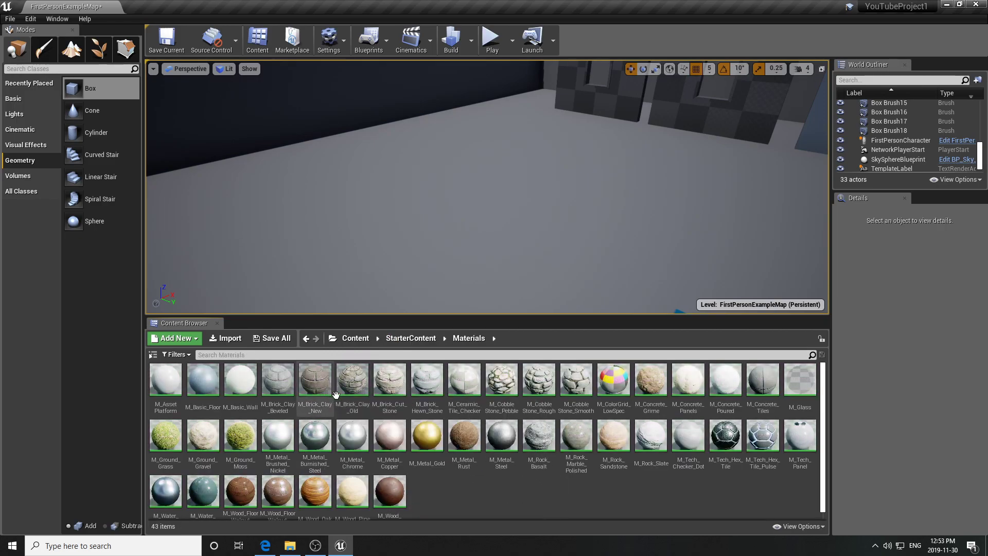
{"action": "left_click", "coordinate": [359, 395]}
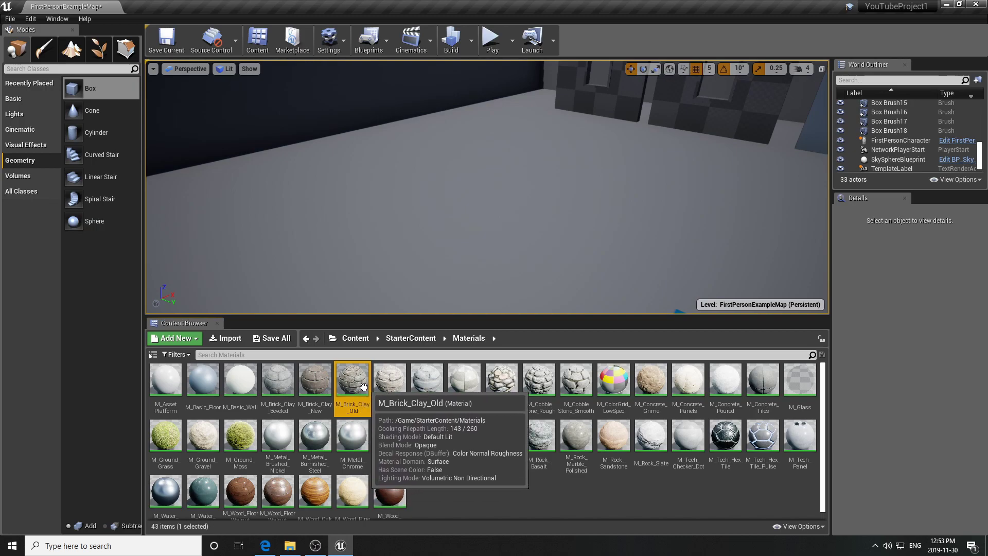
{"action": "mouse_move", "coordinate": [83, 87]}
{"action": "left_mouse_down"}
{"action": "mouse_move", "coordinate": [233, 128]}
{"action": "mouse_move", "coordinate": [404, 227]}
{"action": "left_mouse_up"}
{"action": "mouse_move", "coordinate": [404, 227]}
{"action": "right_mouse_down"}
{"action": "mouse_move", "coordinate": [481, 192]}
{"action": "mouse_move", "coordinate": [420, 221]}
{"action": "right_mouse_up"}
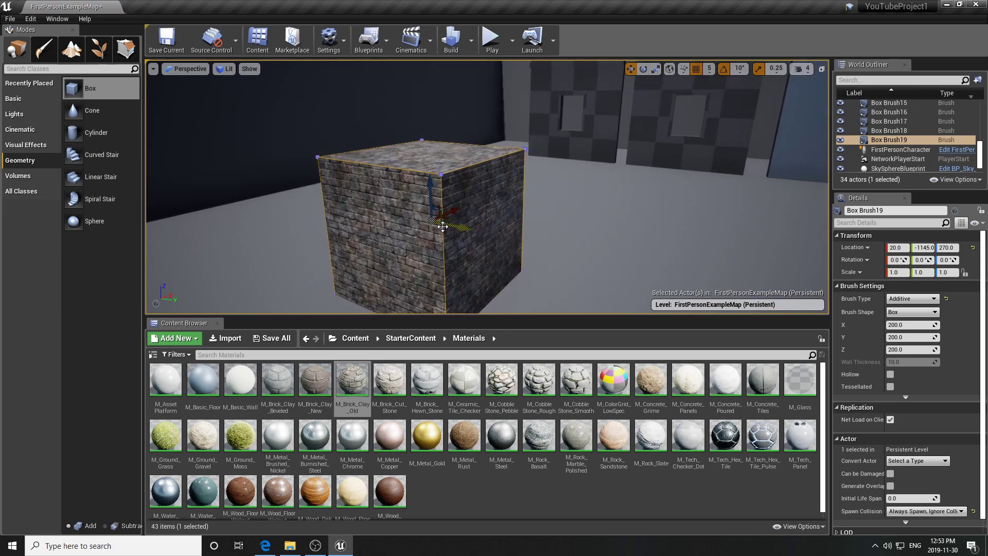
{"action": "key", "text": "Escape"}
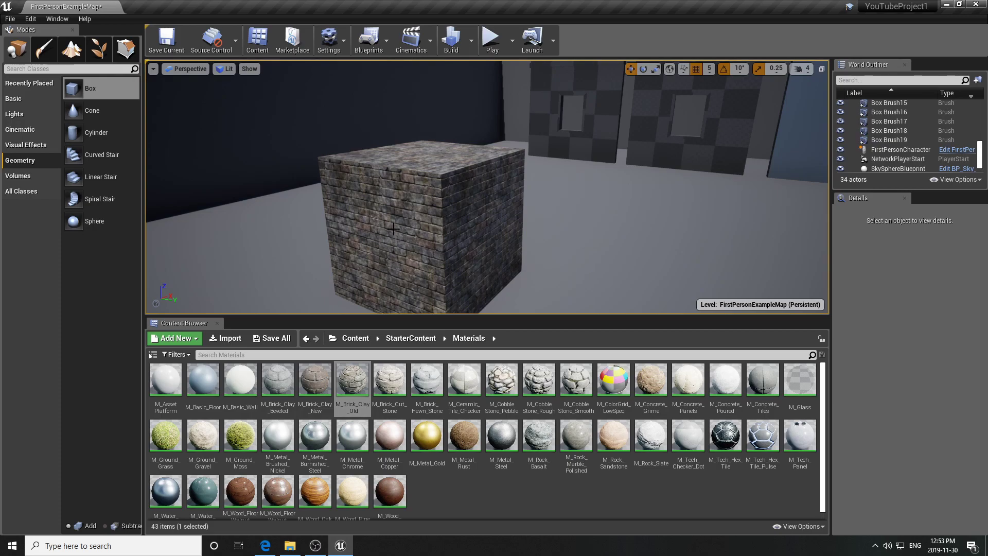
Reselect and delete the old brick cube, then go up to StarterContent
{"action": "key", "text": "ctrl+z"}
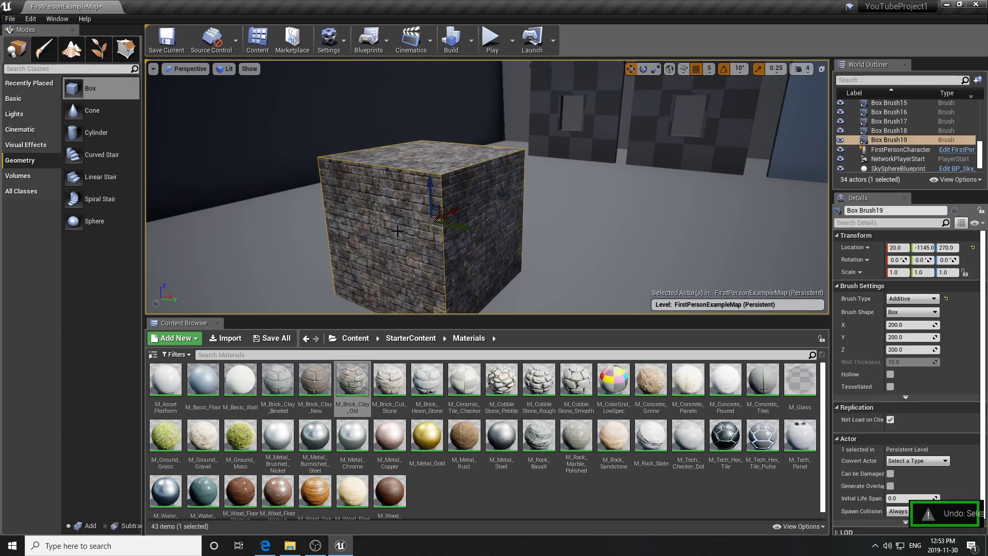
{"action": "key", "text": "ctrl+y"}
{"action": "key", "text": "ctrl+z"}
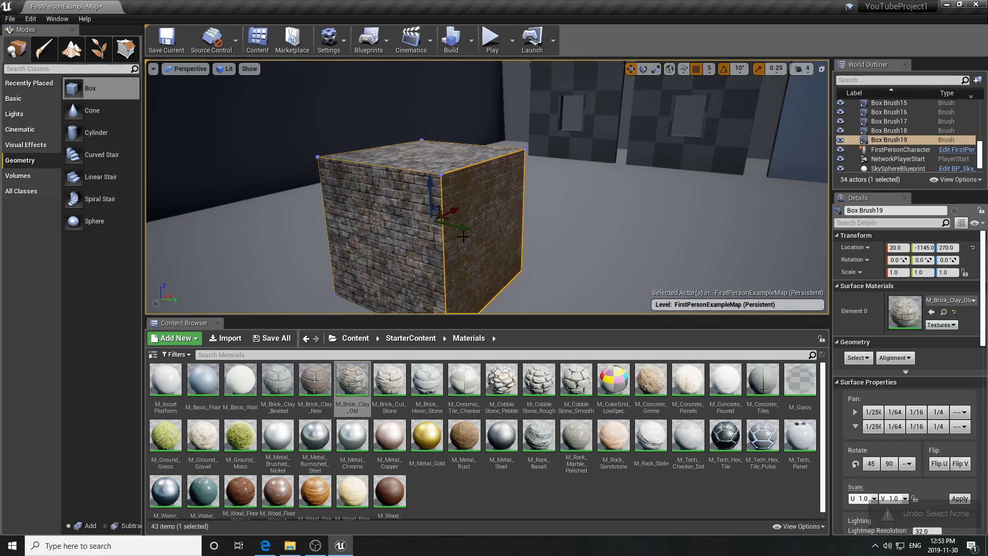
{"action": "key", "text": "Delete"}
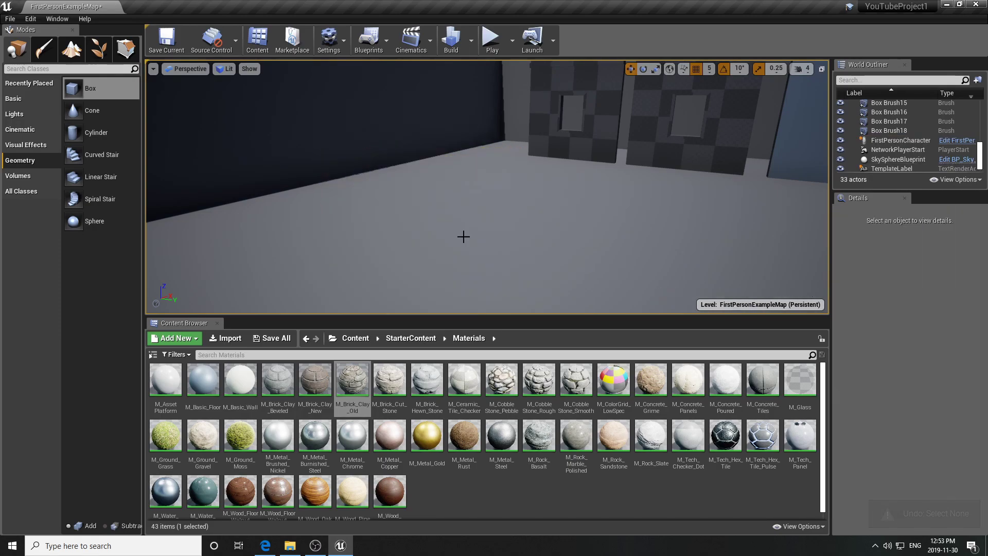
{"action": "left_click", "coordinate": [386, 338]}
Add a new box brush and apply M_Brick_Clay_Beveled to it
{"action": "left_click_drag", "start_coordinate": [91, 90], "coordinate": [394, 246]}
{"action": "mouse_move", "coordinate": [394, 246]}
{"action": "right_mouse_down"}
{"action": "mouse_move", "coordinate": [494, 237]}
{"action": "mouse_move", "coordinate": [427, 232]}
{"action": "mouse_move", "coordinate": [438, 250]}
{"action": "right_mouse_up"}
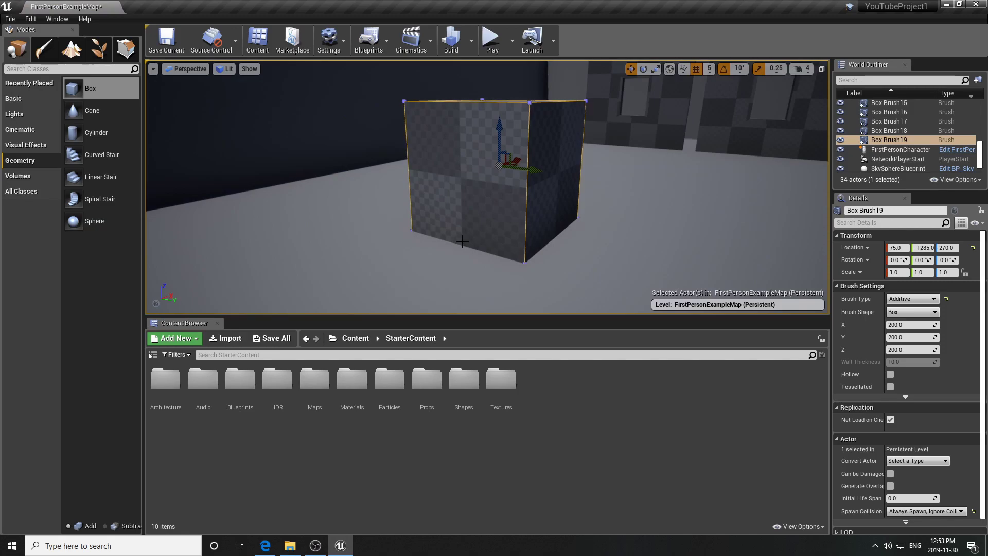
{"action": "key", "text": "Escape"}
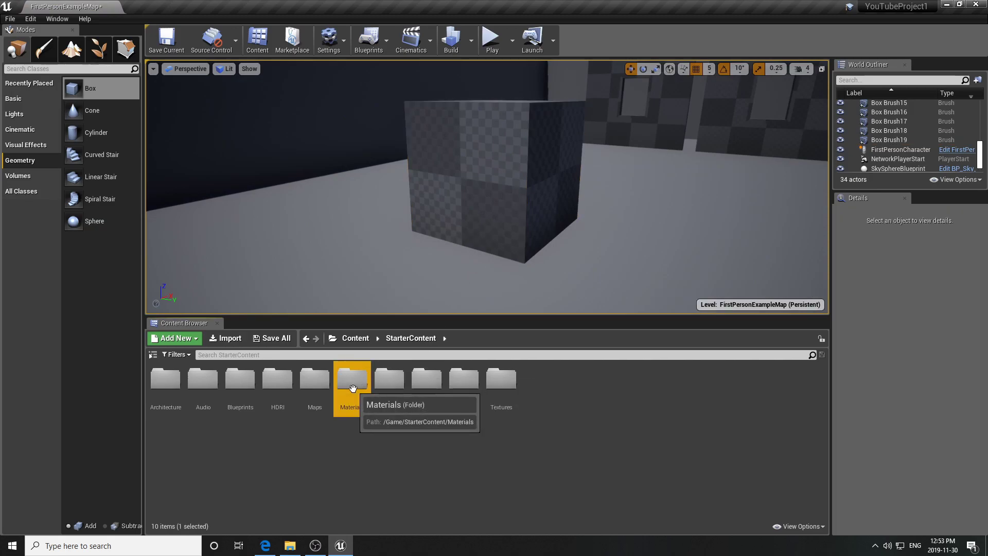
{"action": "double_click", "coordinate": [365, 385]}
{"action": "left_click_drag", "start_coordinate": [284, 383], "coordinate": [483, 226]}
{"action": "right_click_drag", "start_coordinate": [483, 225], "coordinate": [394, 225]}
{"action": "left_click", "coordinate": [512, 224]}
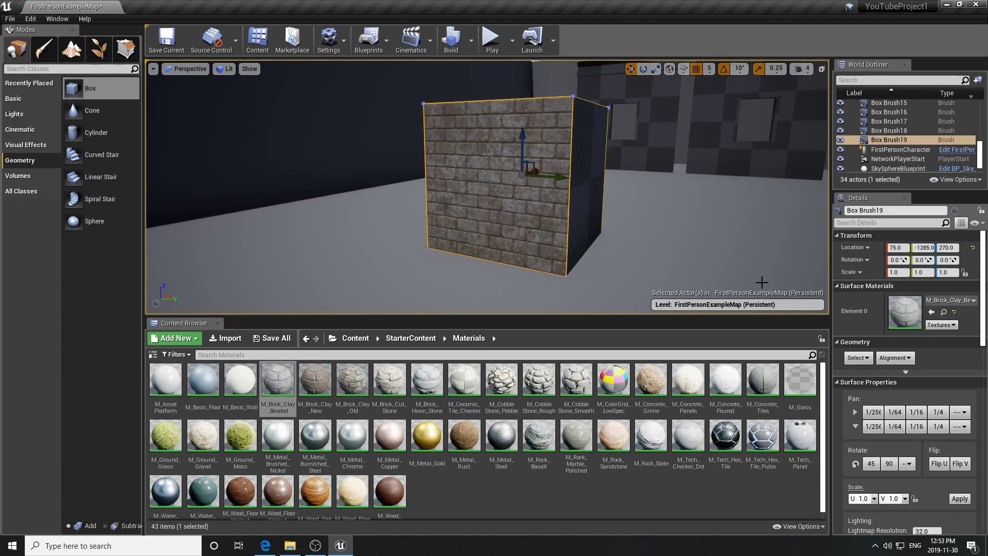
Pan the brick texture horizontally in 1/64 and 1/256 steps
{"action": "left_click_drag", "start_coordinate": [928, 190], "coordinate": [928, 70]}
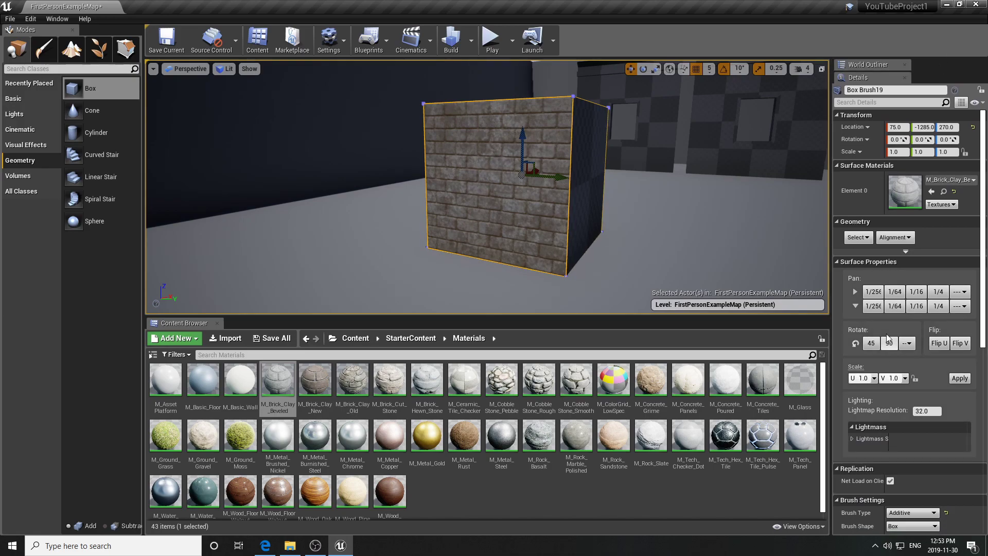
{"action": "left_click", "coordinate": [855, 307]}
{"action": "left_click", "coordinate": [894, 292]}
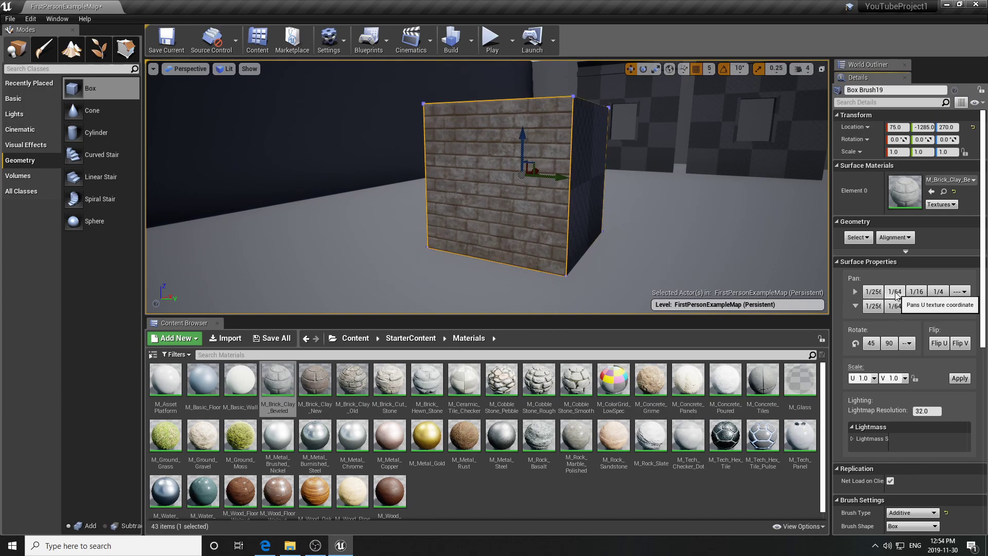
{"action": "left_click", "coordinate": [894, 292]}
{"action": "left_click", "coordinate": [895, 292]}
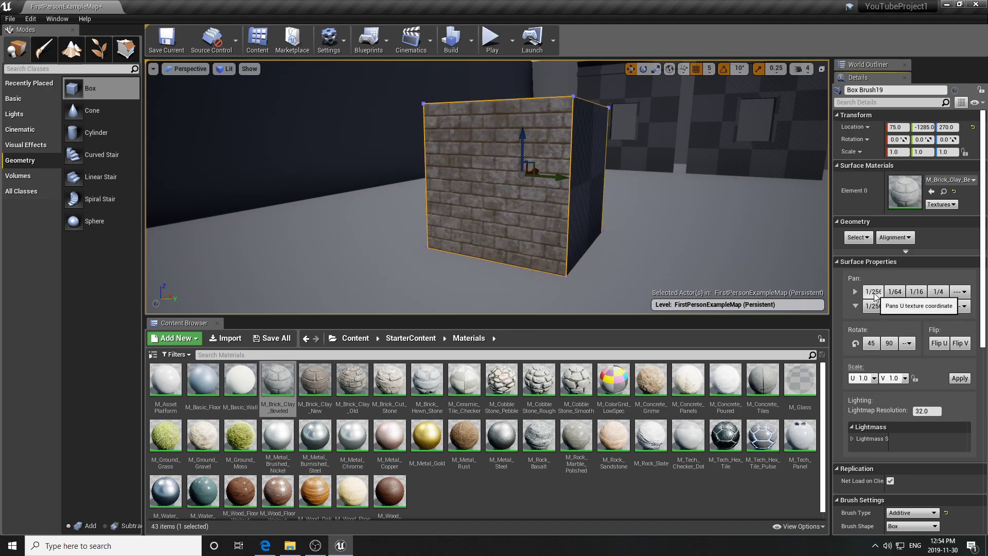
{"action": "left_click", "coordinate": [873, 292]}
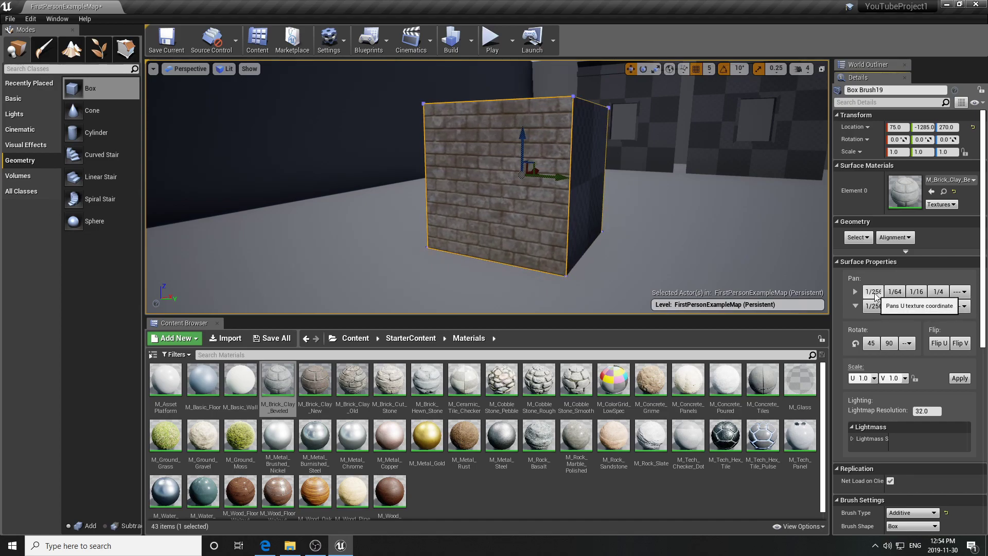
{"action": "left_click", "coordinate": [874, 293]}
{"action": "left_click", "coordinate": [923, 295]}
{"action": "left_click", "coordinate": [923, 294]}
{"action": "left_click", "coordinate": [923, 294]}
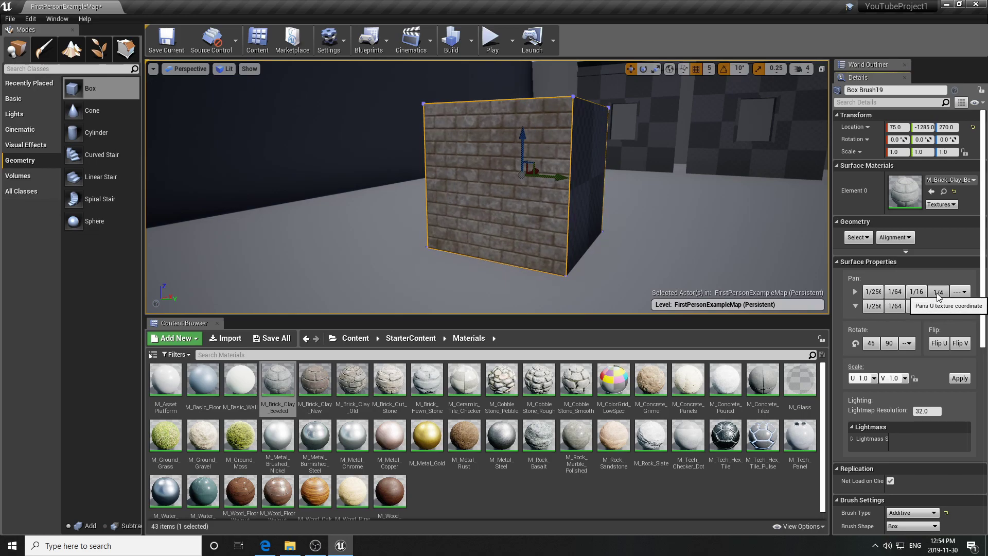
{"action": "left_click", "coordinate": [937, 292]}
{"action": "left_click", "coordinate": [856, 291]}
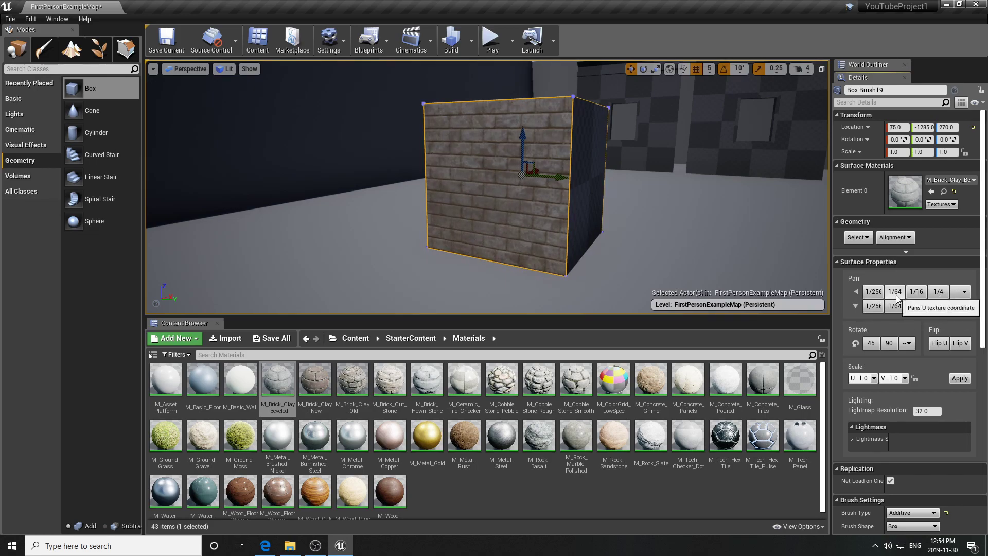
Pan the brick texture vertically in small and 1/64 steps, plus a custom pan of 1
{"action": "left_click", "coordinate": [875, 307]}
{"action": "left_click", "coordinate": [876, 307]}
{"action": "left_click", "coordinate": [876, 308]}
{"action": "left_click", "coordinate": [876, 307]}
{"action": "left_click", "coordinate": [876, 307]}
{"action": "left_click", "coordinate": [901, 308]}
{"action": "left_click", "coordinate": [902, 307]}
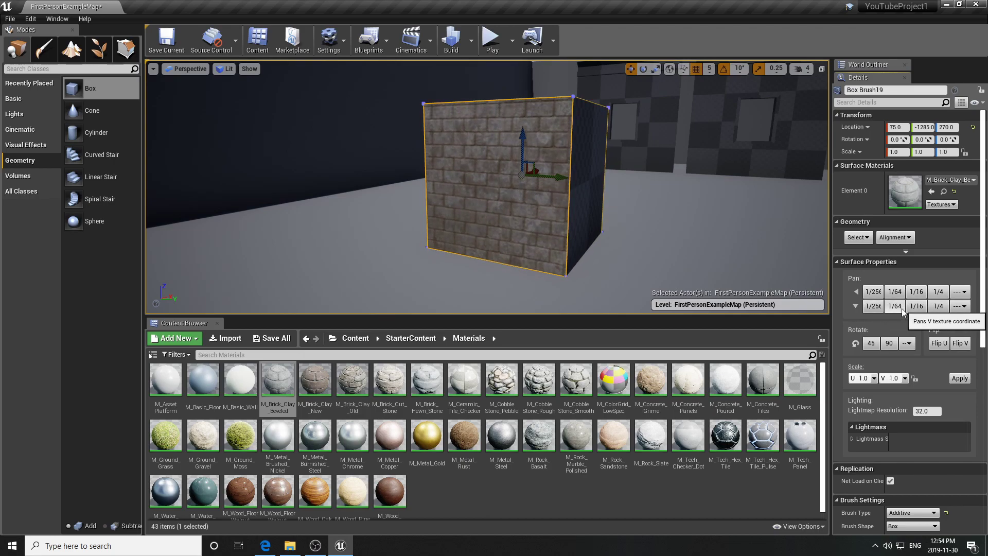
{"action": "left_click", "coordinate": [856, 307]}
{"action": "left_click", "coordinate": [900, 309]}
{"action": "left_click", "coordinate": [899, 308]}
{"action": "left_click", "coordinate": [900, 309]}
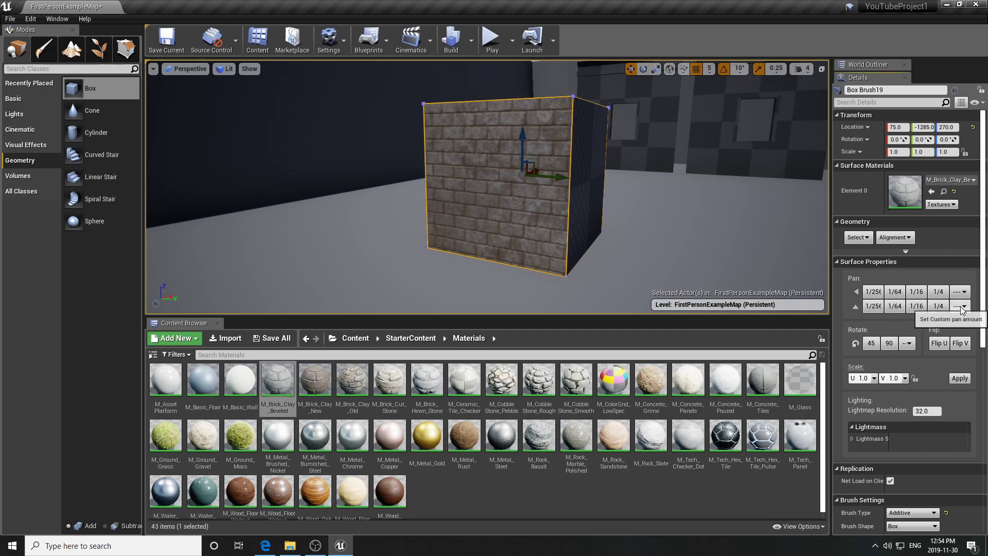
{"action": "left_click", "coordinate": [965, 307]}
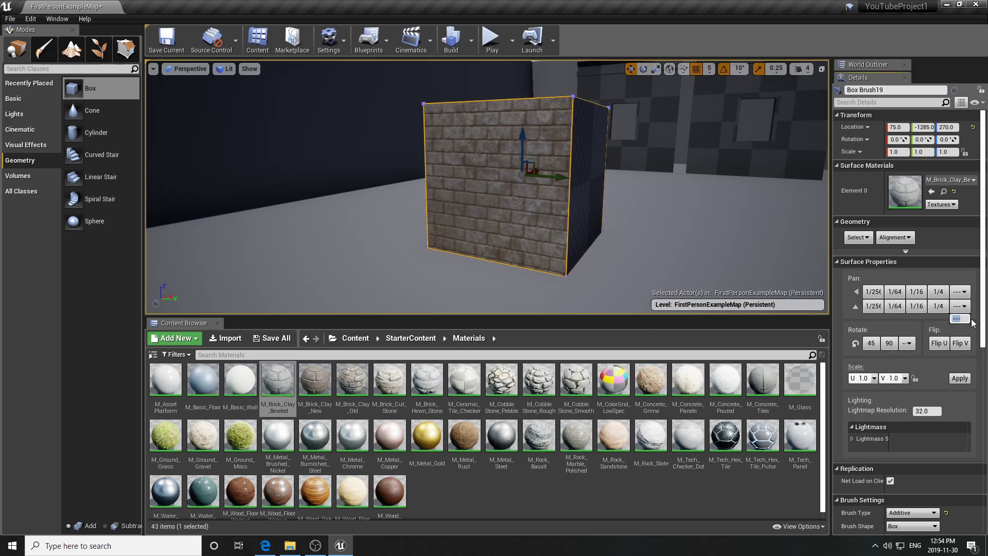
{"action": "type", "text": "1"}
{"action": "key", "text": "Return"}
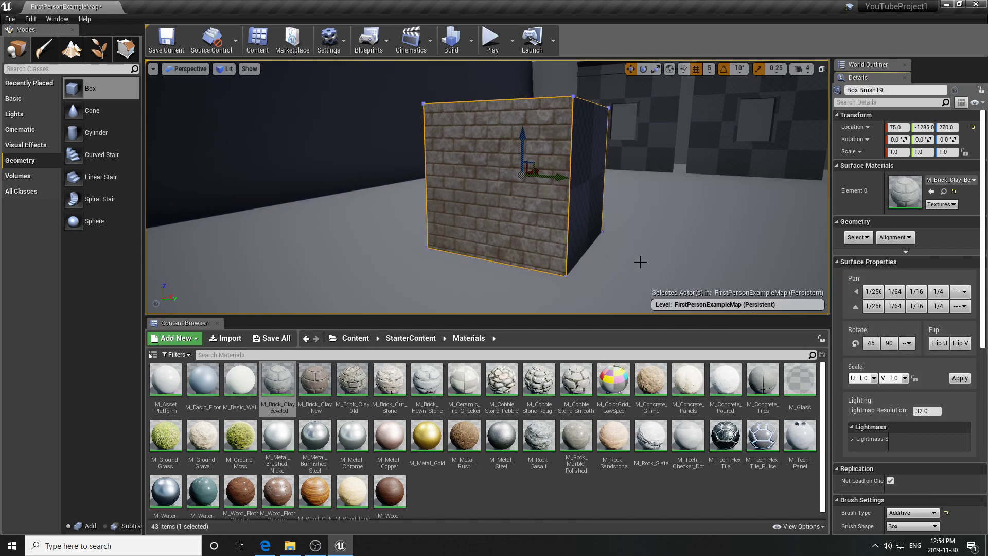
Try 45° and 90° texture rotations, then undo them to keep bricks horizontal
{"action": "left_click", "coordinate": [870, 343]}
{"action": "key", "text": "ctrl+z"}
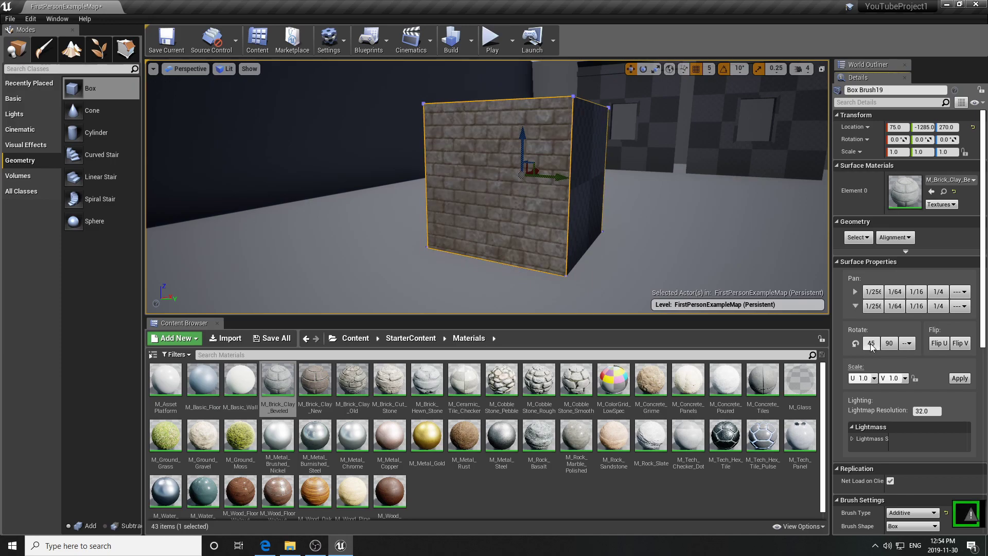
{"action": "left_click", "coordinate": [855, 344]}
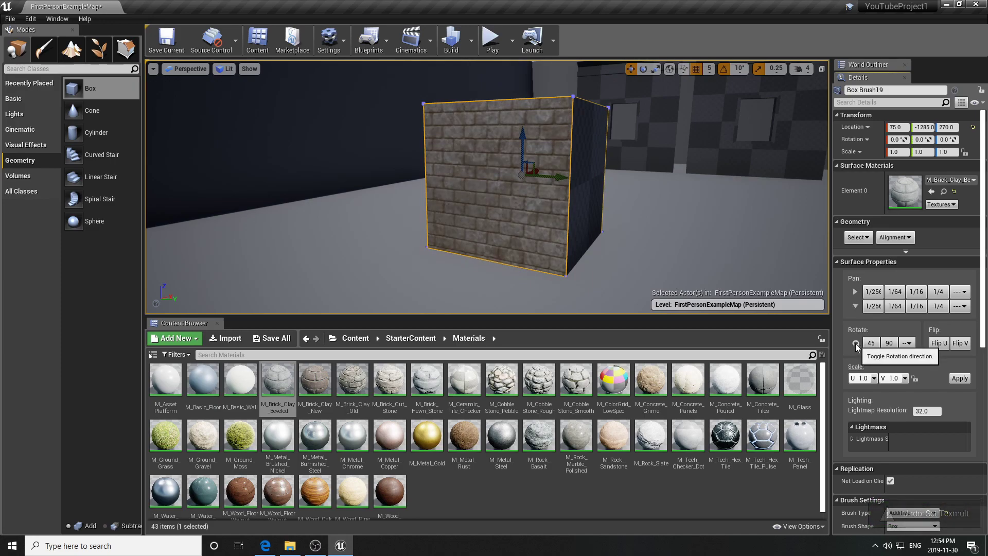
{"action": "left_click", "coordinate": [871, 344]}
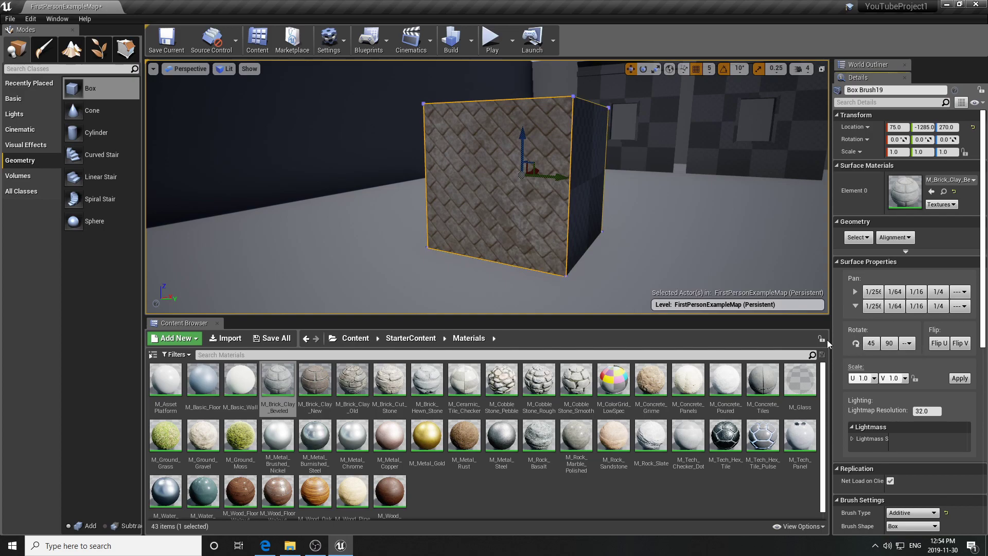
{"action": "key", "text": "ctrl+z"}
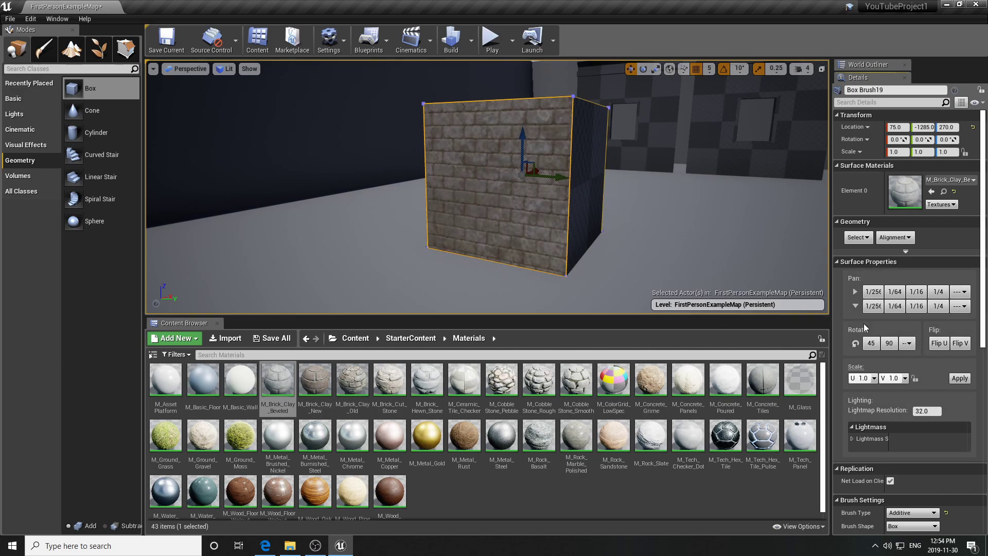
{"action": "left_click", "coordinate": [888, 343]}
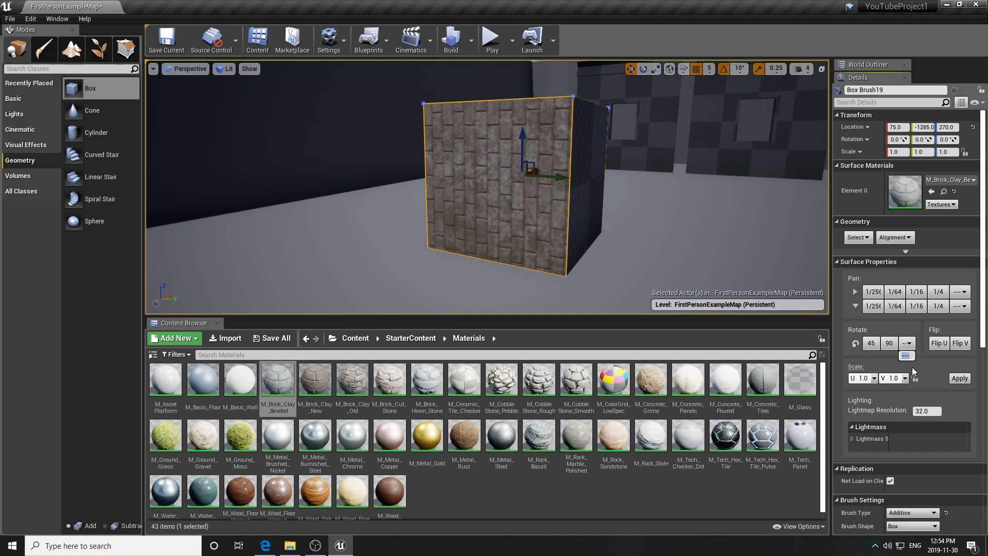
{"action": "key", "text": "Return"}
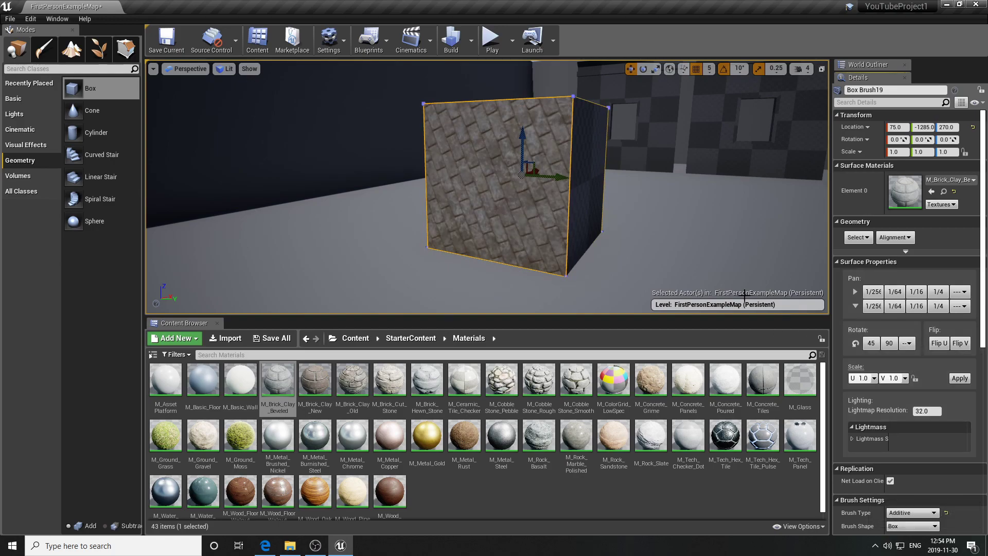
{"action": "key", "text": "ctrl+z"}
{"action": "key", "text": "ctrl+z"}
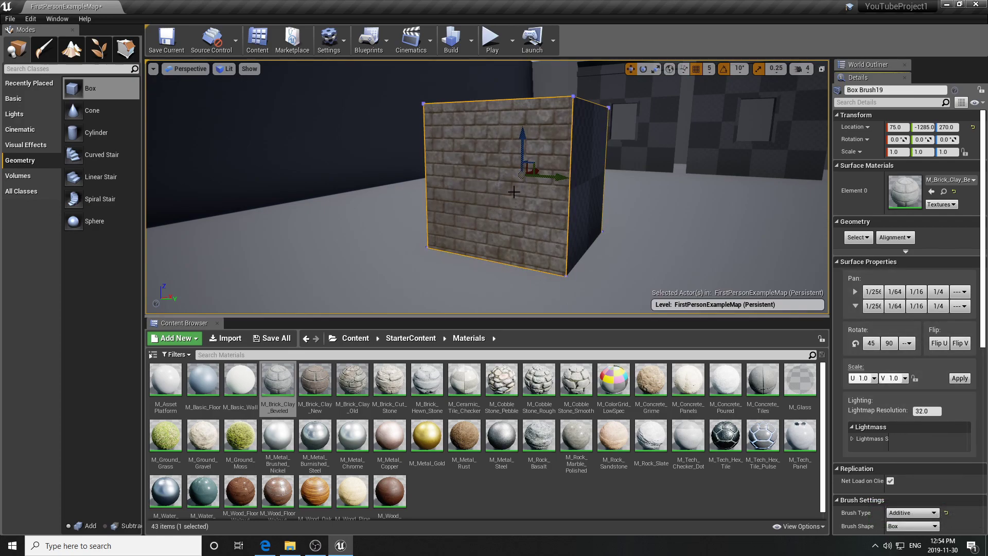
Toggle Flip U and Flip V repeatedly to test mirroring the brick texture
{"action": "left_click", "coordinate": [936, 344]}
{"action": "left_click", "coordinate": [935, 345]}
{"action": "left_click", "coordinate": [935, 345]}
{"action": "left_click", "coordinate": [935, 345]}
{"action": "left_click", "coordinate": [935, 345]}
{"action": "left_click", "coordinate": [935, 344]}
{"action": "left_click", "coordinate": [955, 342]}
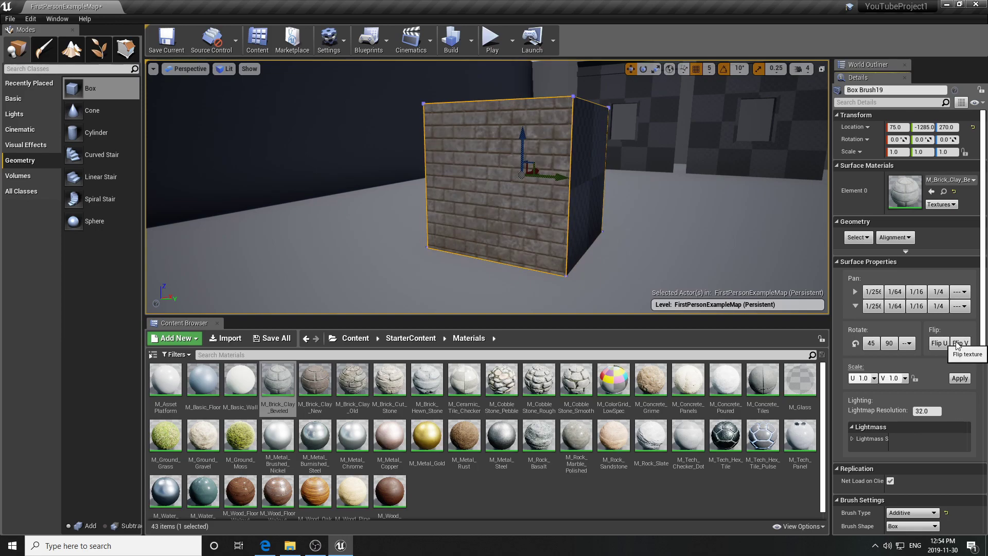
{"action": "left_click", "coordinate": [959, 344]}
{"action": "left_click", "coordinate": [959, 344]}
{"action": "left_click", "coordinate": [959, 343]}
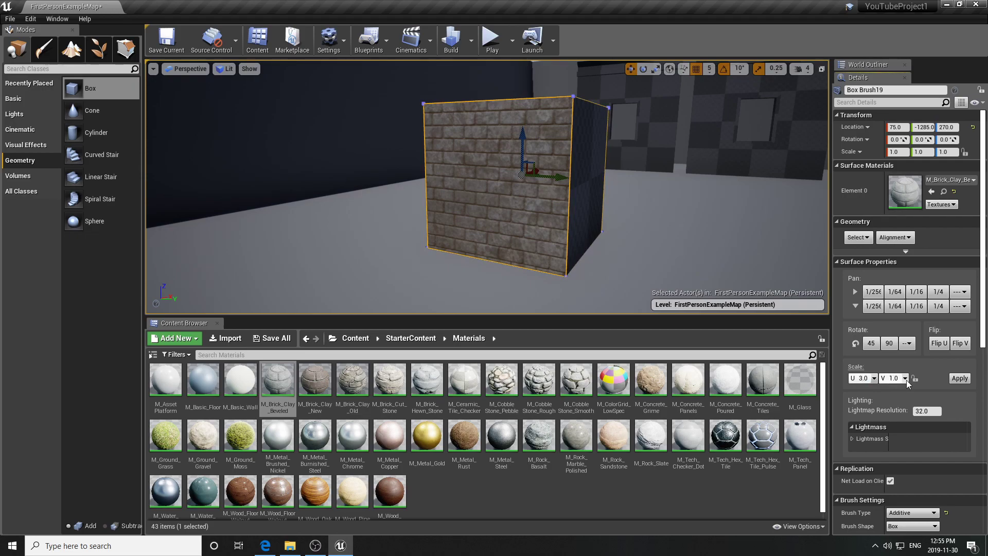
Apply a 3.0 U and V scale to the brick texture and orbit to inspect the box
{"action": "double_click", "coordinate": [895, 379]}
{"action": "type", "text": "3"}
{"action": "left_click", "coordinate": [958, 381]}
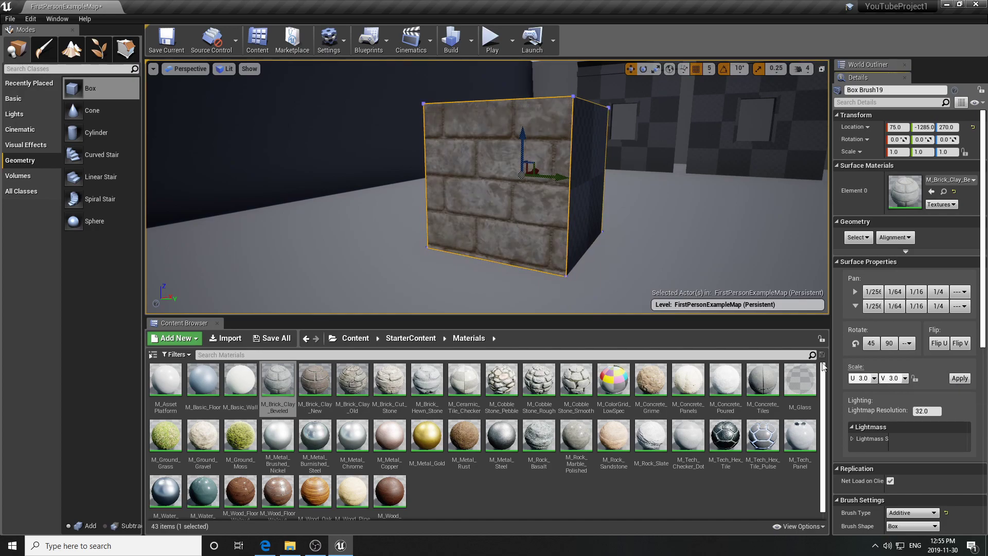
{"action": "mouse_move", "coordinate": [529, 204]}
{"action": "right_mouse_down"}
{"action": "mouse_move", "coordinate": [505, 227]}
{"action": "mouse_move", "coordinate": [566, 181]}
{"action": "mouse_move", "coordinate": [568, 191]}
{"action": "right_mouse_up"}
{"action": "left_click", "coordinate": [568, 231]}
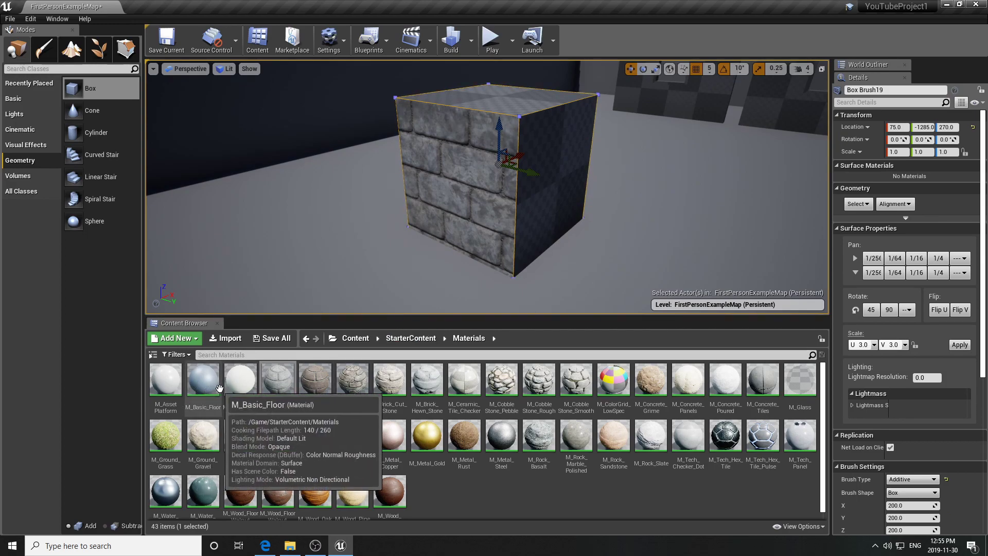
{"action": "right_click_drag", "start_coordinate": [360, 300], "coordinate": [452, 290]}
{"action": "mouse_move", "coordinate": [406, 234]}
{"action": "right_mouse_down"}
{"action": "mouse_move", "coordinate": [452, 200]}
{"action": "mouse_move", "coordinate": [406, 234]}
{"action": "right_mouse_up"}
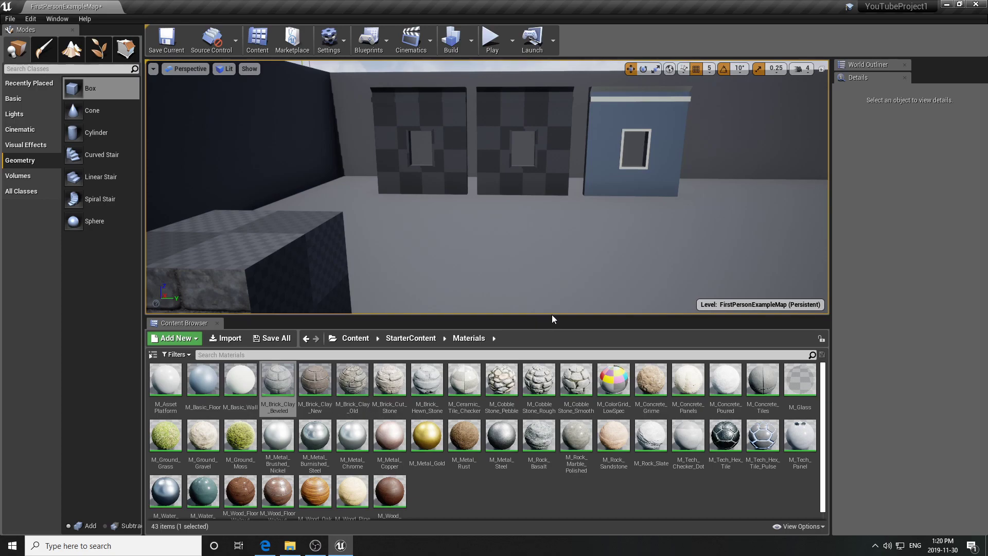
Create a new folder named TomMaterial1 in the top Content folder
{"action": "mouse_move", "coordinate": [557, 316]}
{"action": "left_mouse_down"}
{"action": "mouse_move", "coordinate": [561, 399]}
{"action": "mouse_move", "coordinate": [558, 318]}
{"action": "left_mouse_up"}
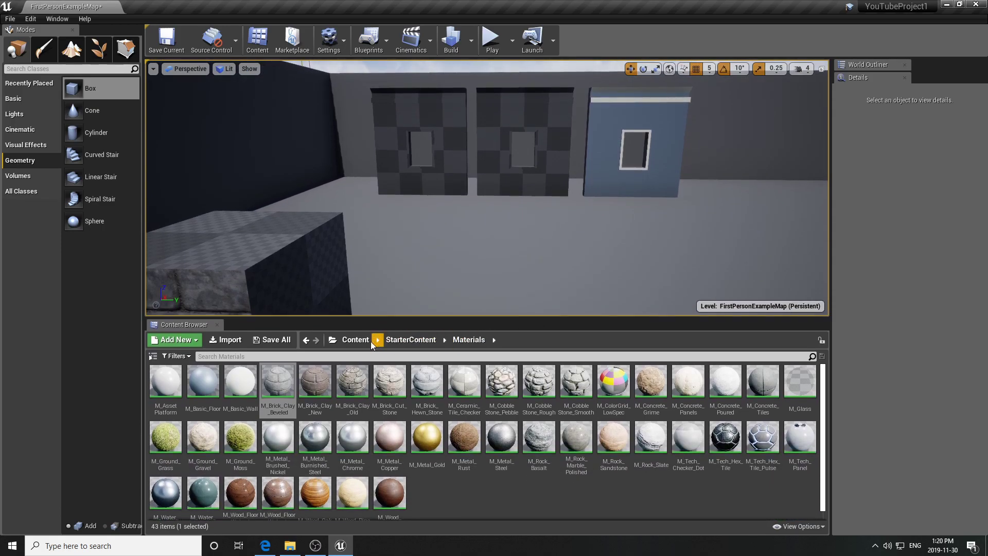
{"action": "left_click", "coordinate": [353, 339]}
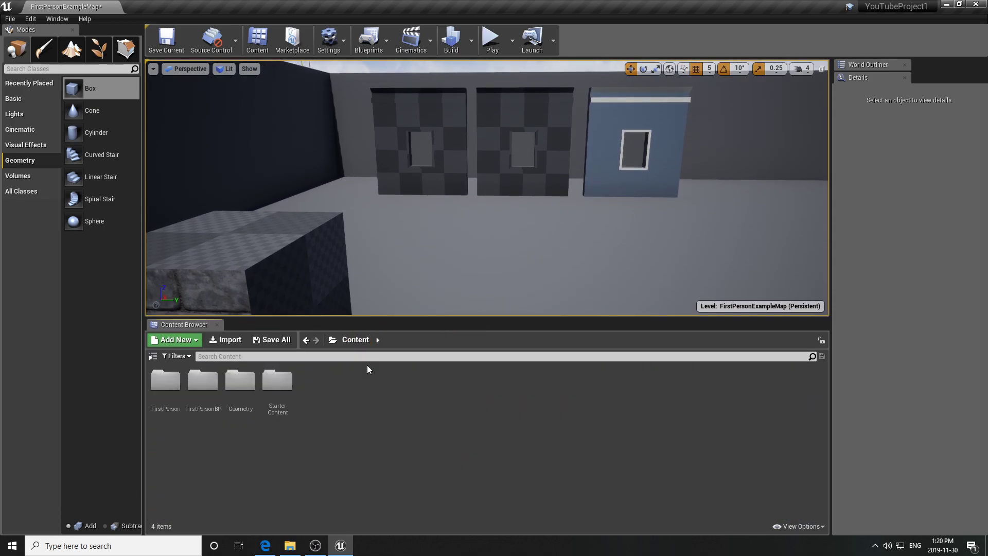
{"action": "right_click", "coordinate": [336, 391]}
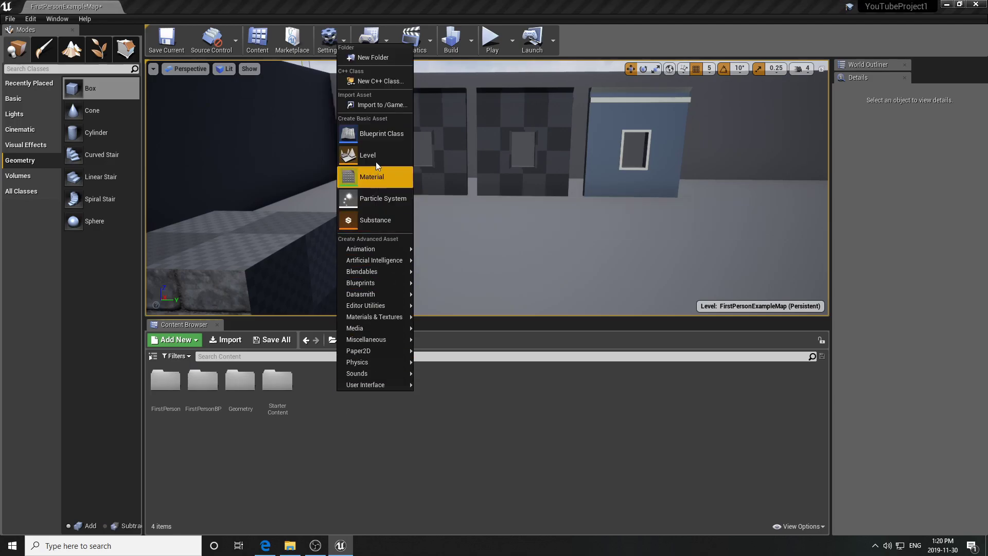
{"action": "left_click", "coordinate": [384, 59]}
{"action": "type", "text": "TomMater"}
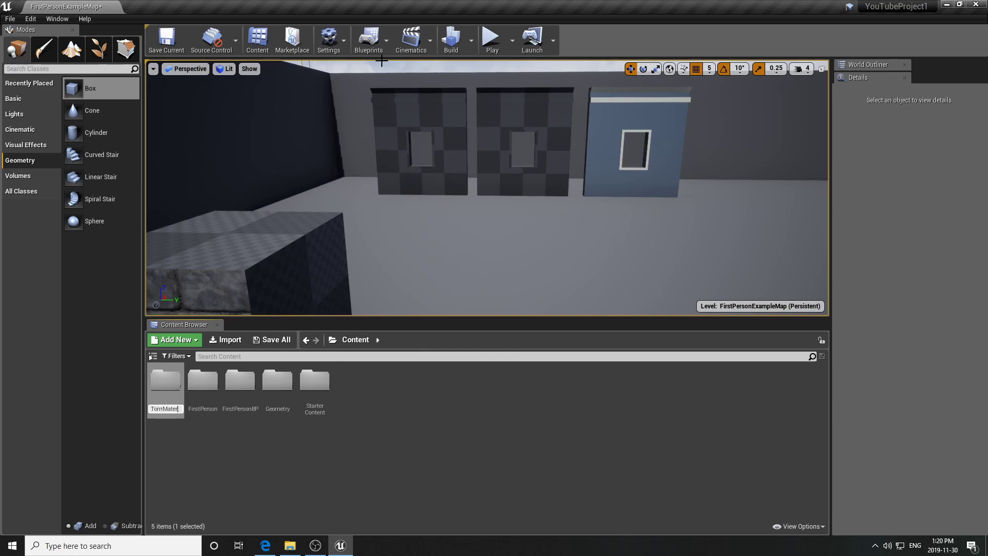
{"action": "type", "text": "ial1"}
{"action": "key", "text": "Return"}
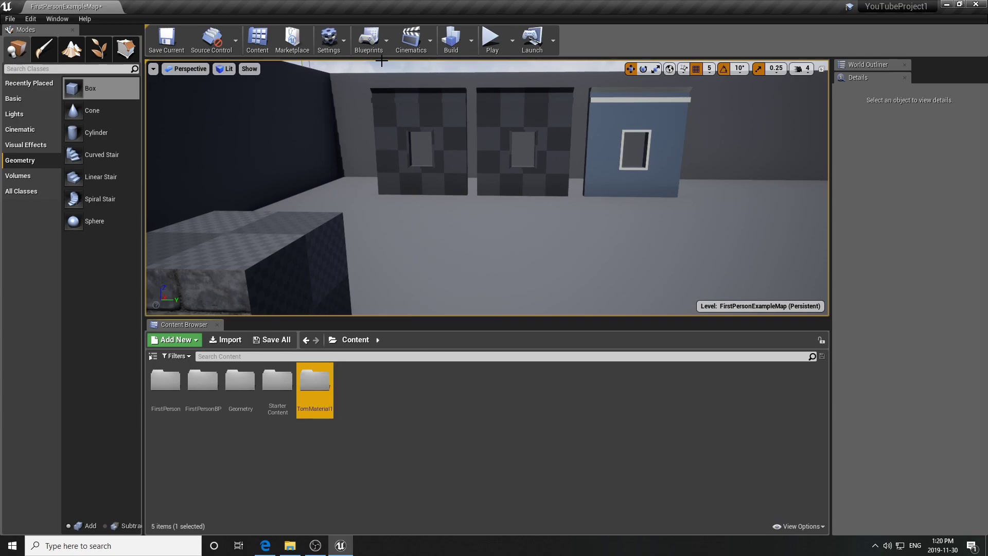
Inside TomMaterial1, create a new material named TomParentMaterial1
{"action": "double_click", "coordinate": [311, 393]}
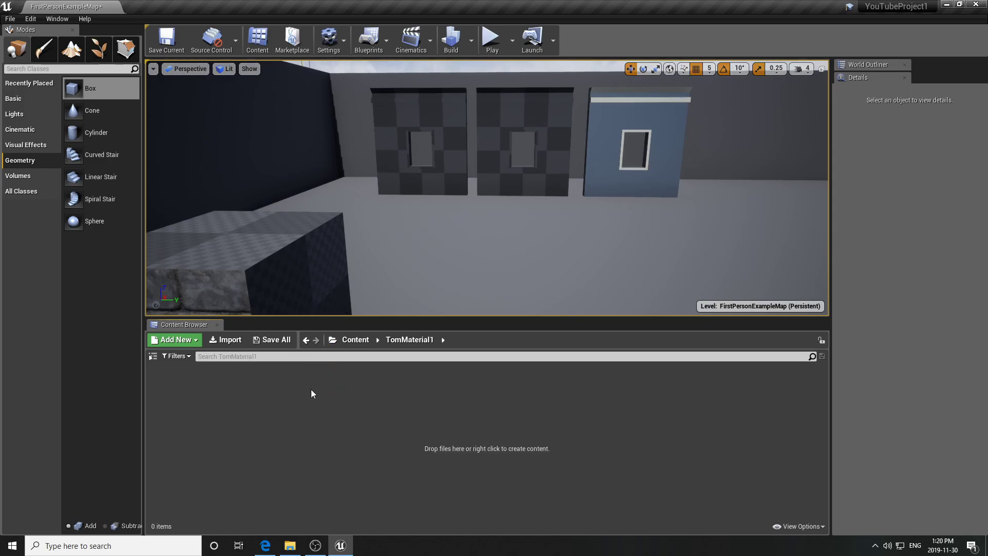
{"action": "right_click", "coordinate": [357, 394]}
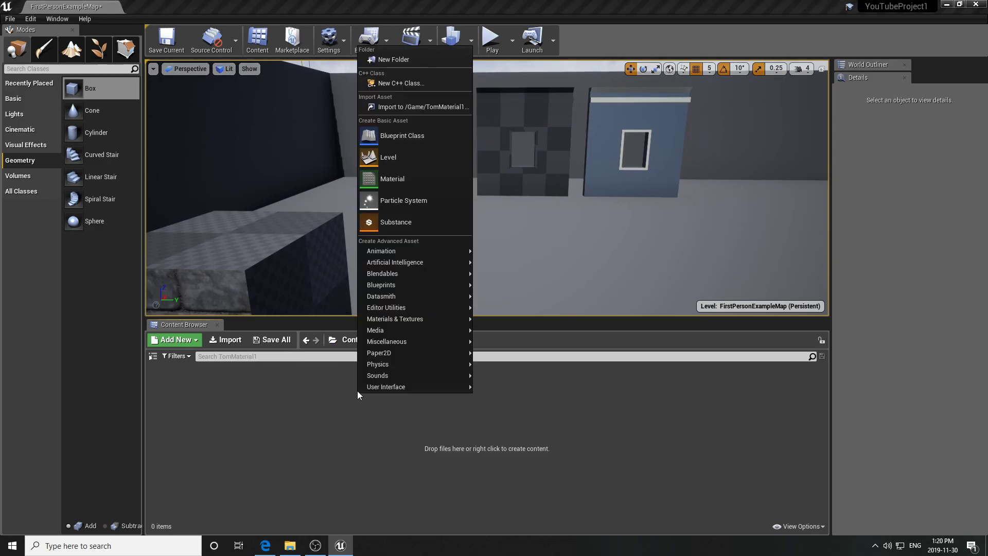
{"action": "left_click", "coordinate": [394, 180]}
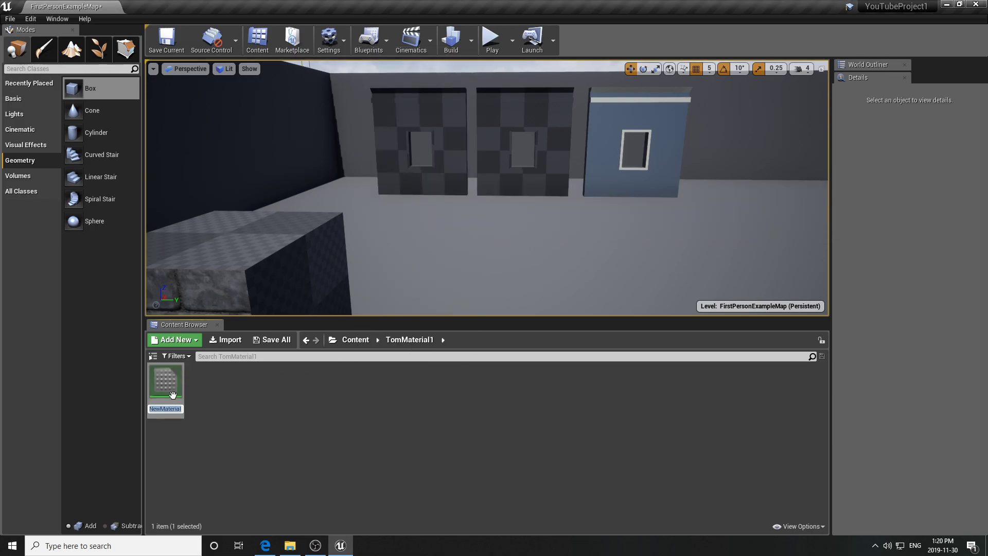
{"action": "type", "text": "T"}
{"action": "type", "text": "omParentMaterial1"}
{"action": "key", "text": "Return"}
{"action": "left_click", "coordinate": [278, 426]}
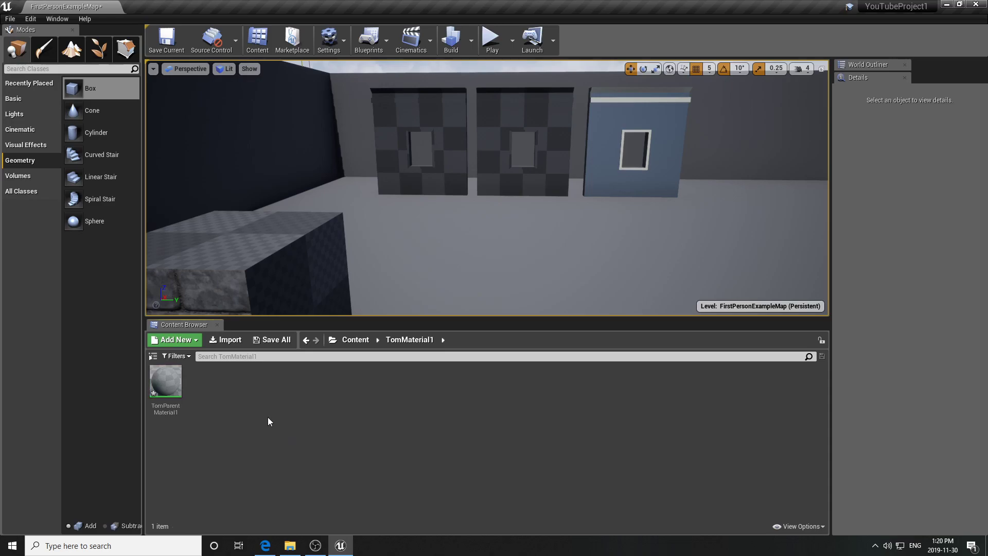
Add a VectorParameter node named Colour to TomParentMaterial1's graph
{"action": "double_click", "coordinate": [165, 387]}
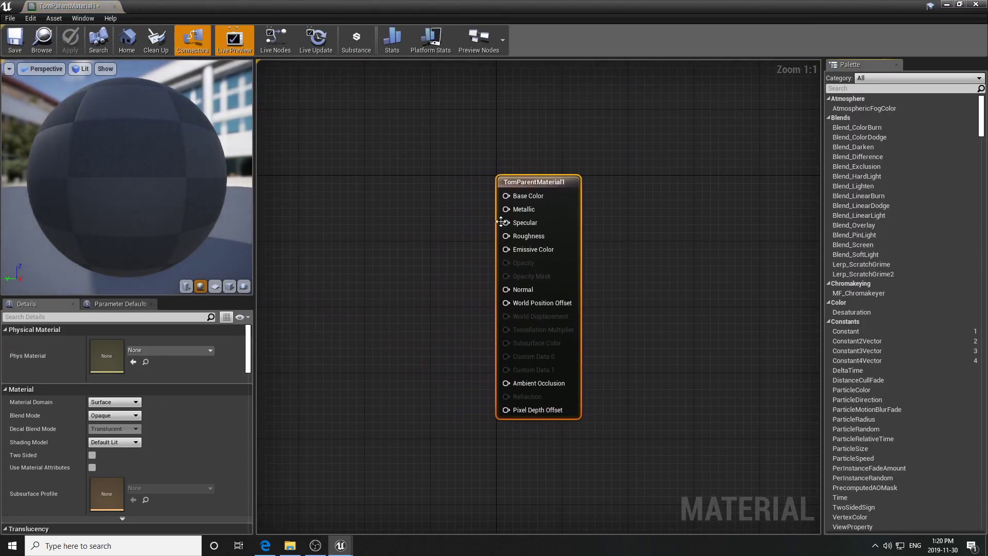
{"action": "right_click_drag", "start_coordinate": [441, 119], "coordinate": [536, 90]}
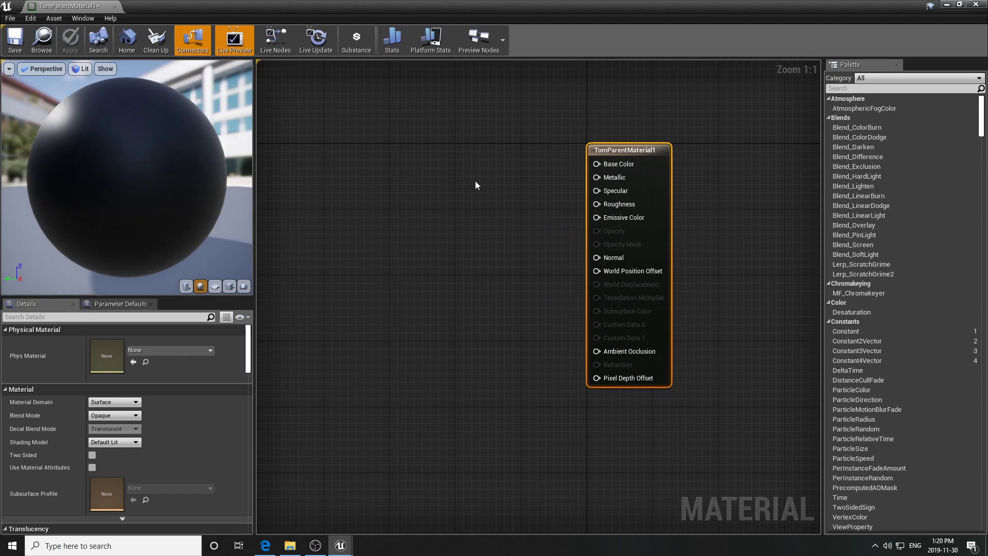
{"action": "right_click", "coordinate": [420, 169]}
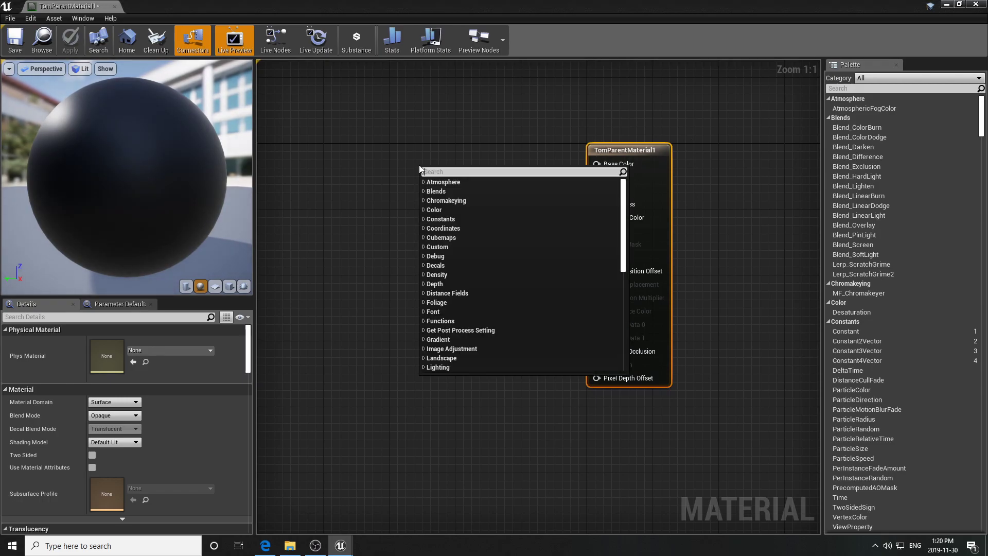
{"action": "type", "text": "vec"}
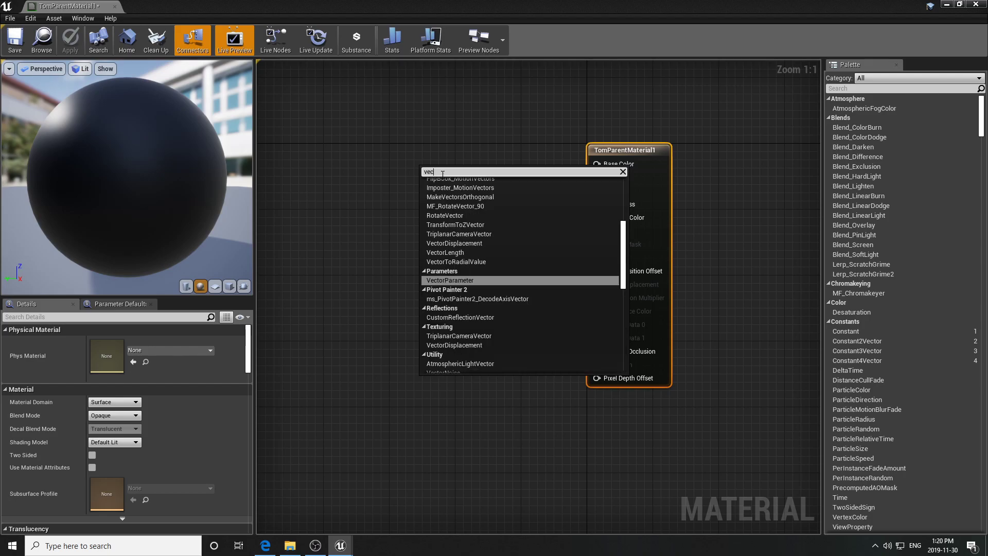
{"action": "type", "text": "torparam"}
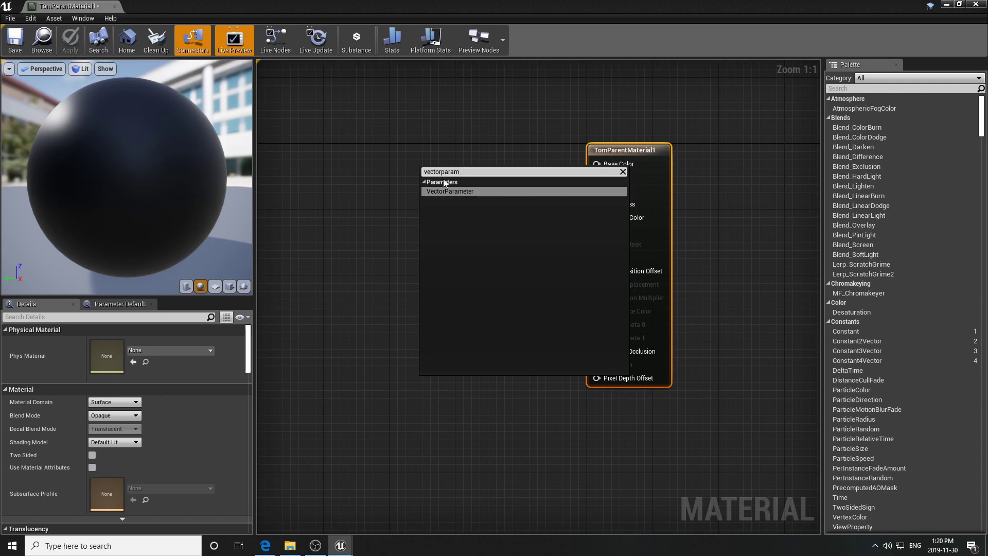
{"action": "left_click", "coordinate": [463, 192]}
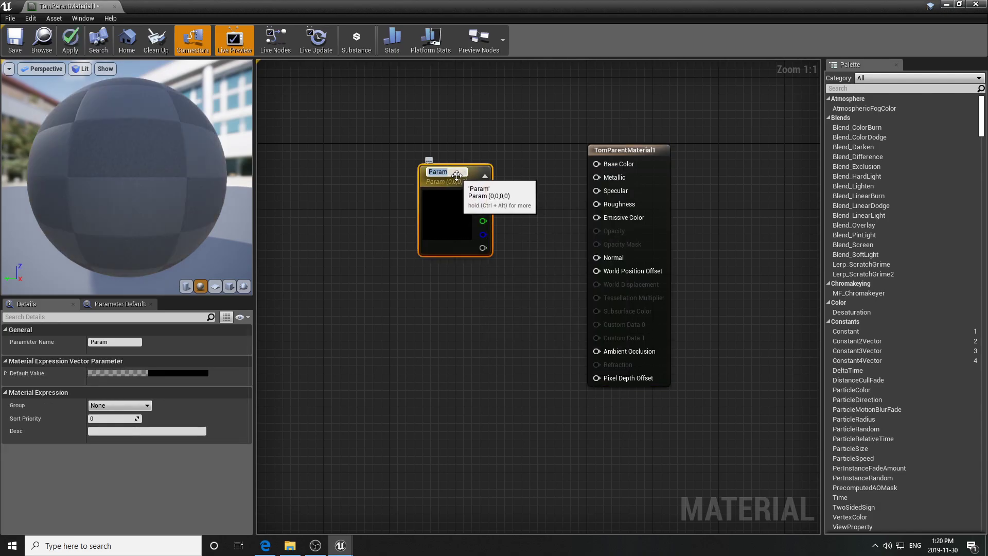
{"action": "type", "text": "Colour"}
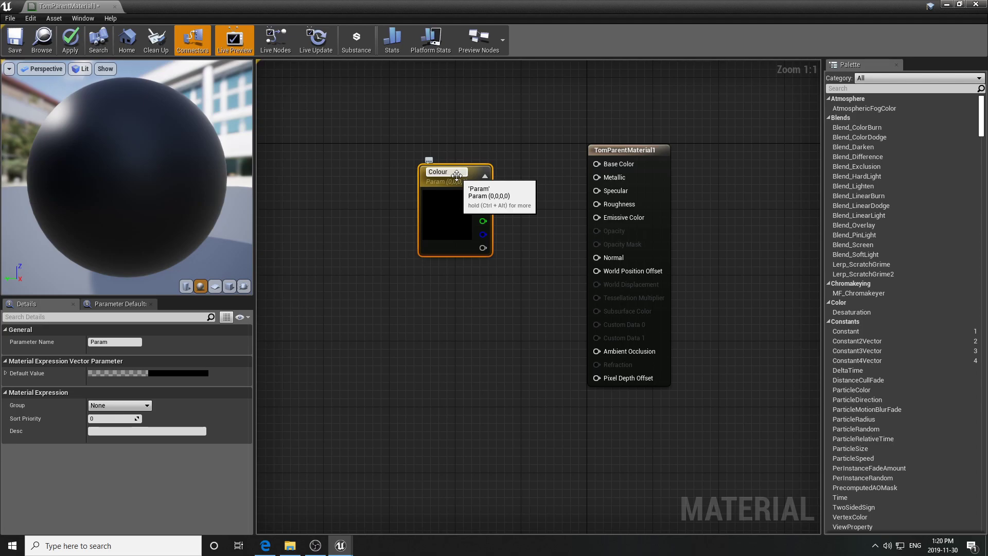
{"action": "key", "text": "Return"}
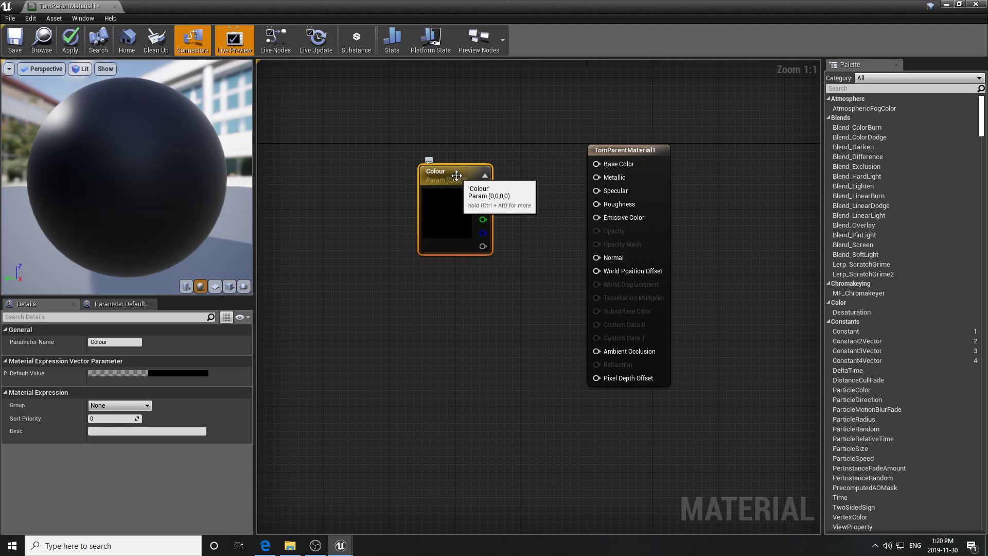
Set Colour to mid grey 0.552, wire it to Base Color, then save and close
{"action": "double_click", "coordinate": [452, 214]}
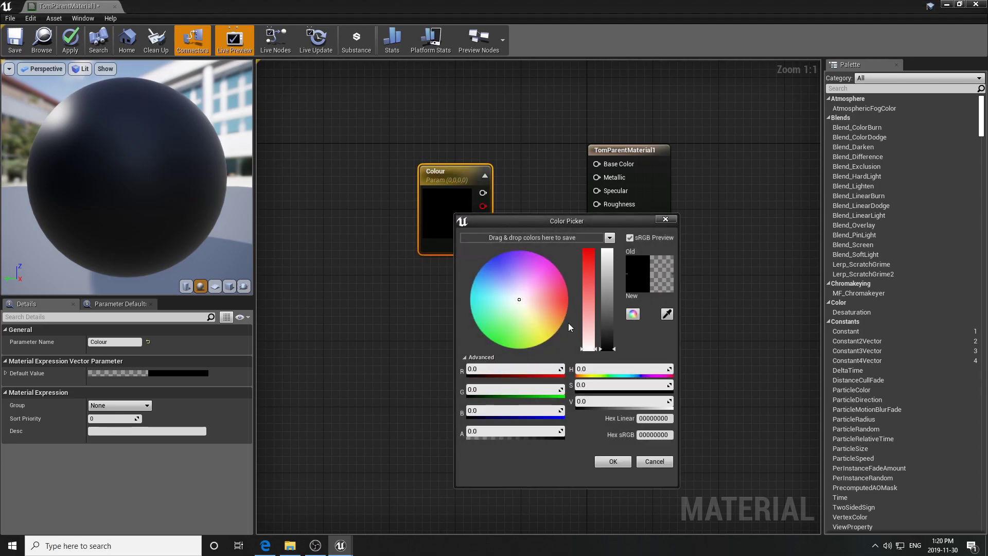
{"action": "left_click", "coordinate": [611, 301]}
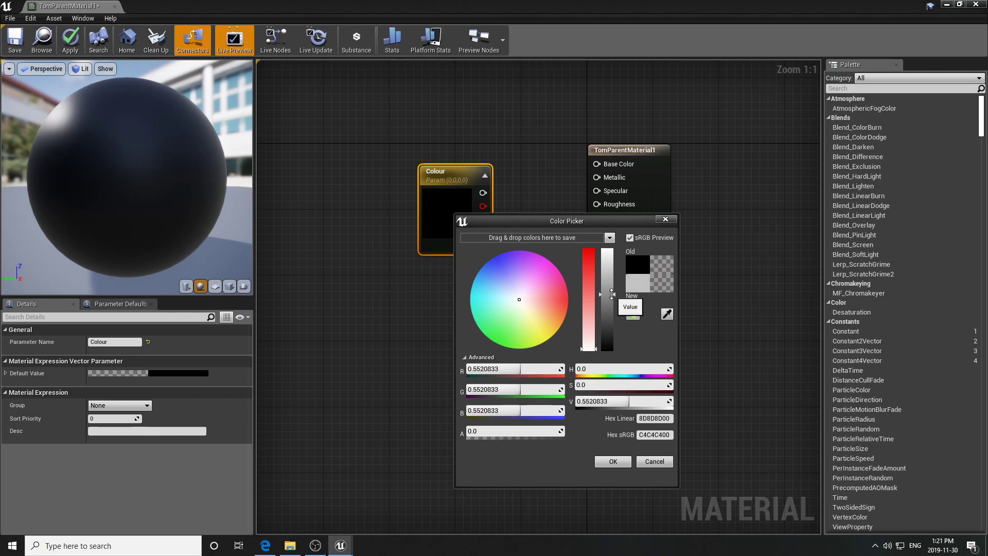
{"action": "left_click", "coordinate": [609, 462]}
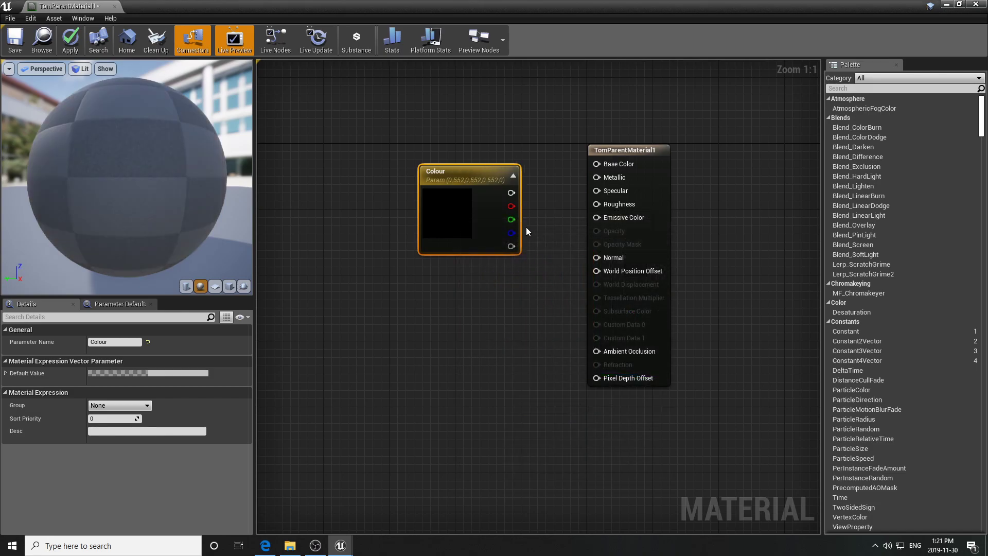
{"action": "left_click_drag", "start_coordinate": [512, 193], "coordinate": [599, 164]}
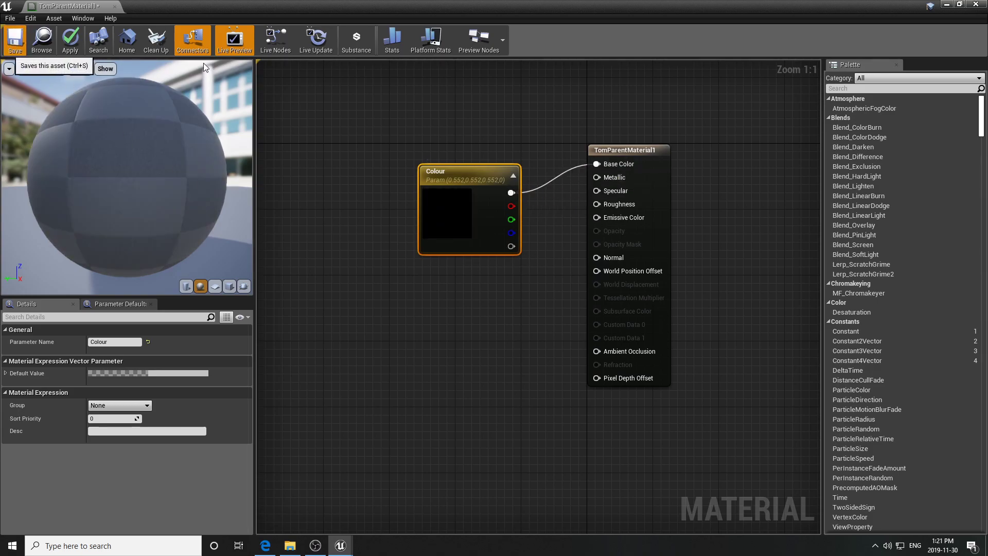
{"action": "left_click", "coordinate": [15, 42]}
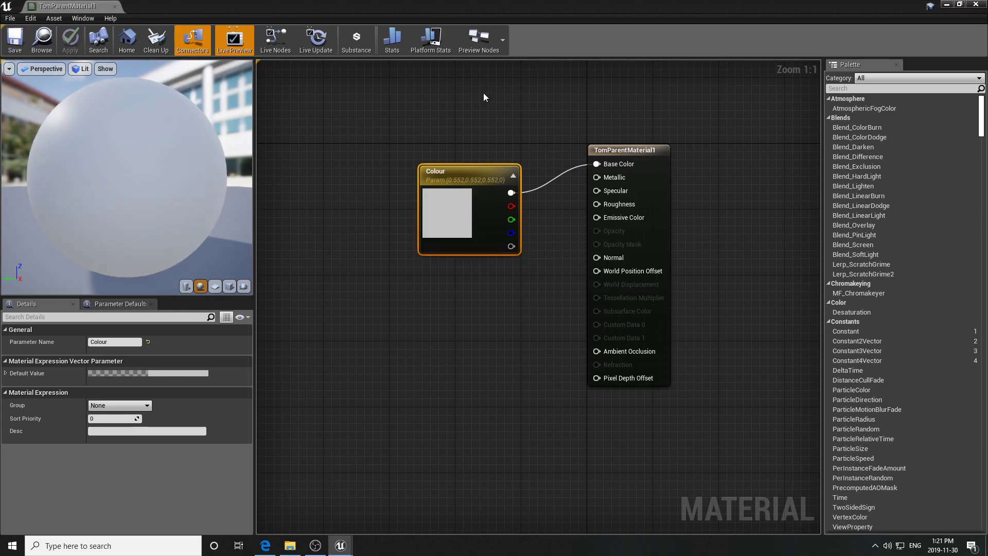
{"action": "left_click", "coordinate": [980, 6]}
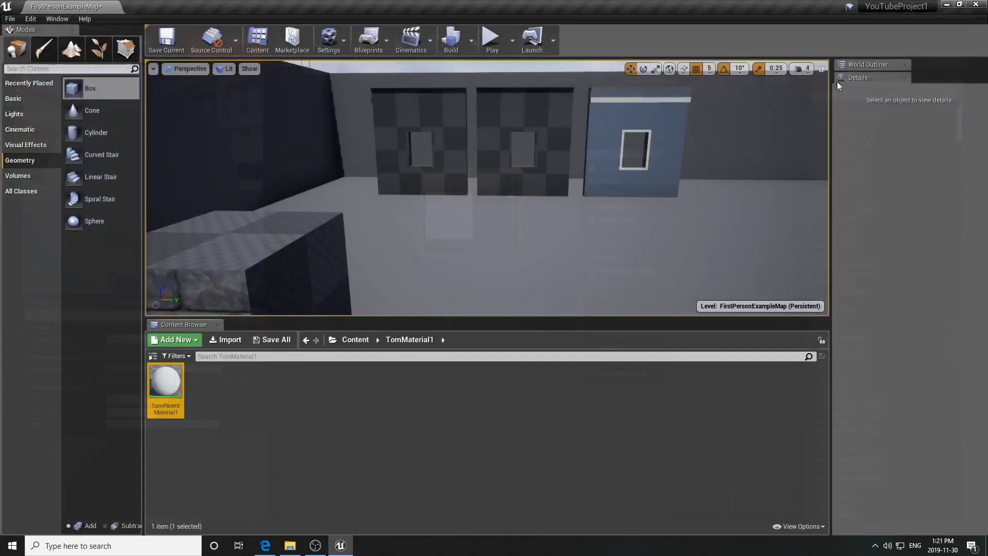
Create material instance TomColour1 from TomParentMaterial1 and duplicate it into TomColour1_2 and TomColour1_3
{"action": "right_click", "coordinate": [169, 378]}
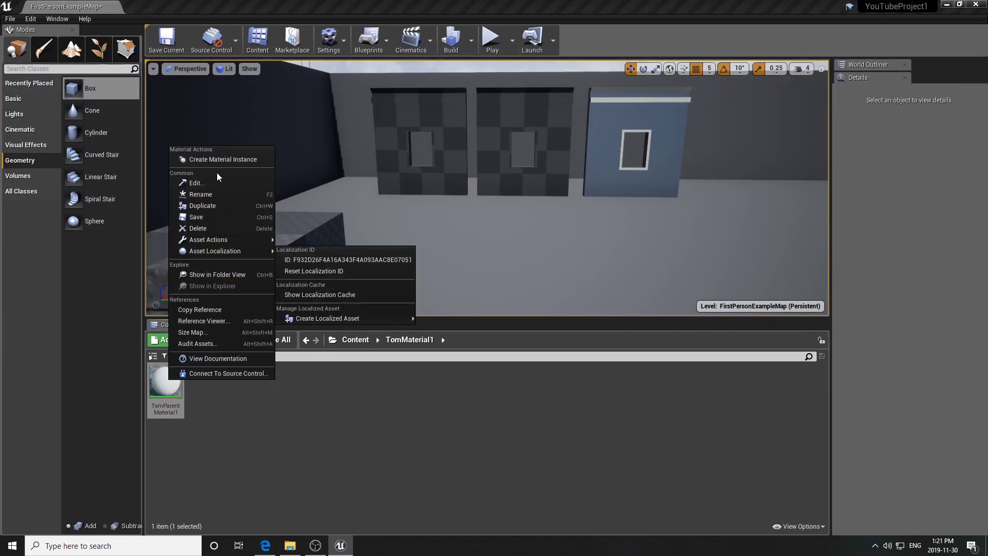
{"action": "left_click", "coordinate": [218, 160]}
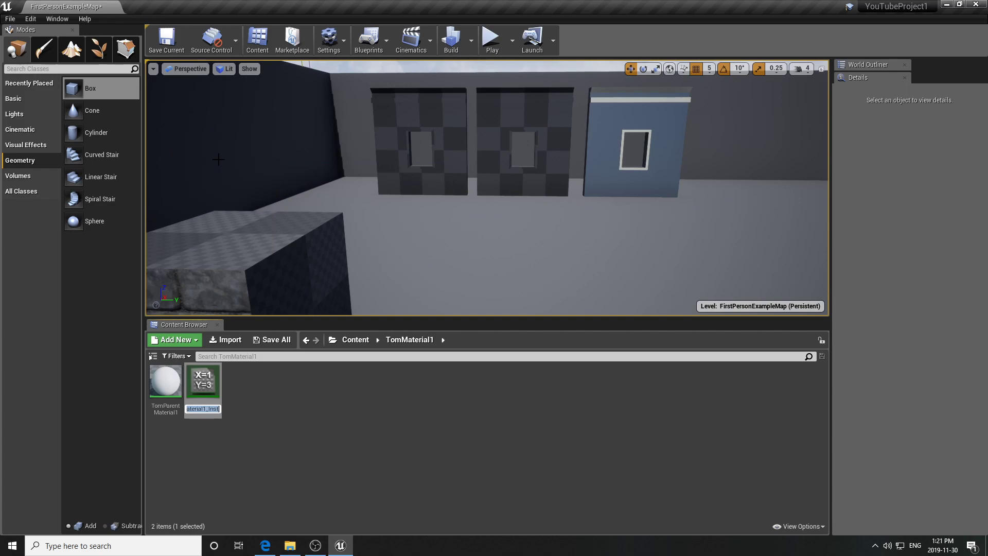
{"action": "type", "text": "To"}
{"action": "key", "text": "Return"}
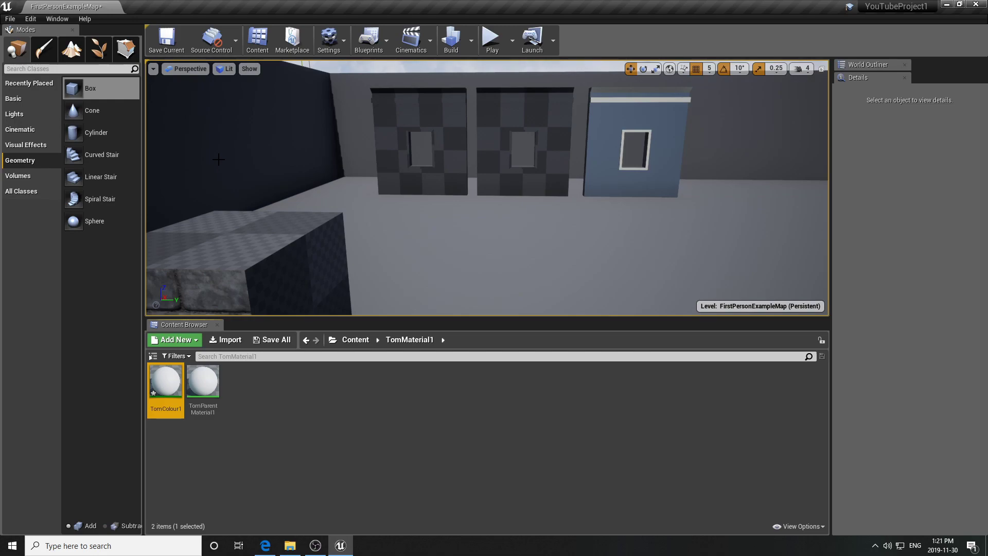
{"action": "key", "text": "ctrl+v"}
{"action": "key", "text": "ctrl+v"}
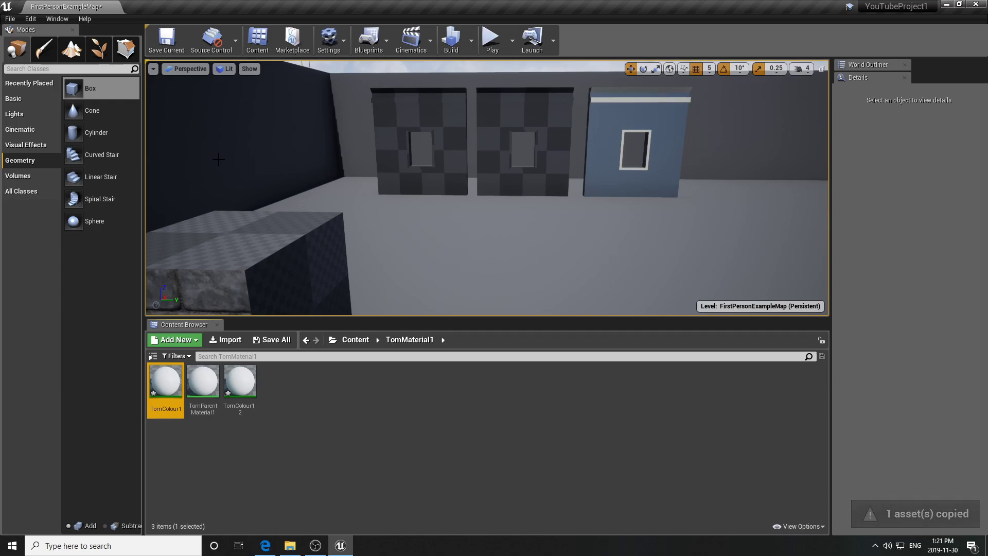
{"action": "key", "text": "ctrl+v"}
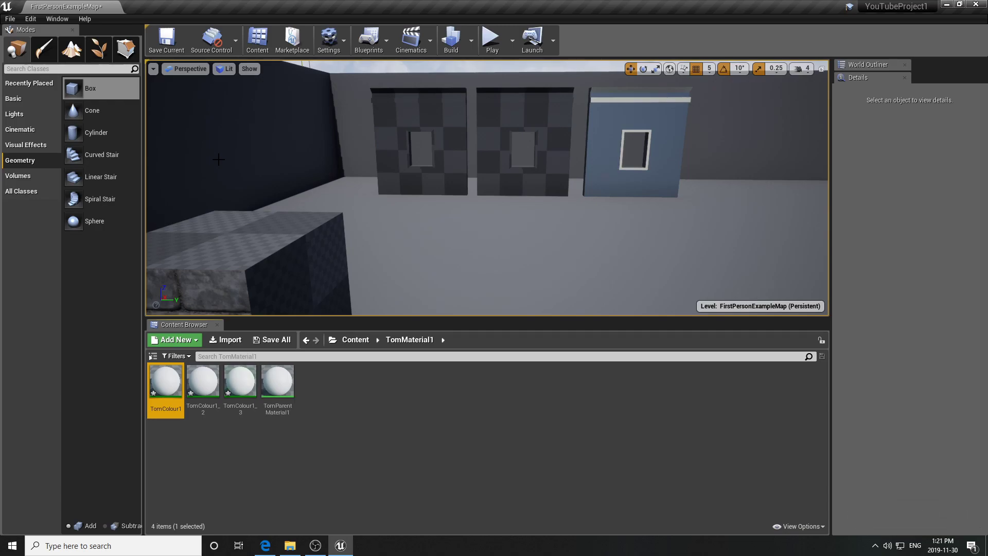
{"action": "left_click", "coordinate": [417, 443]}
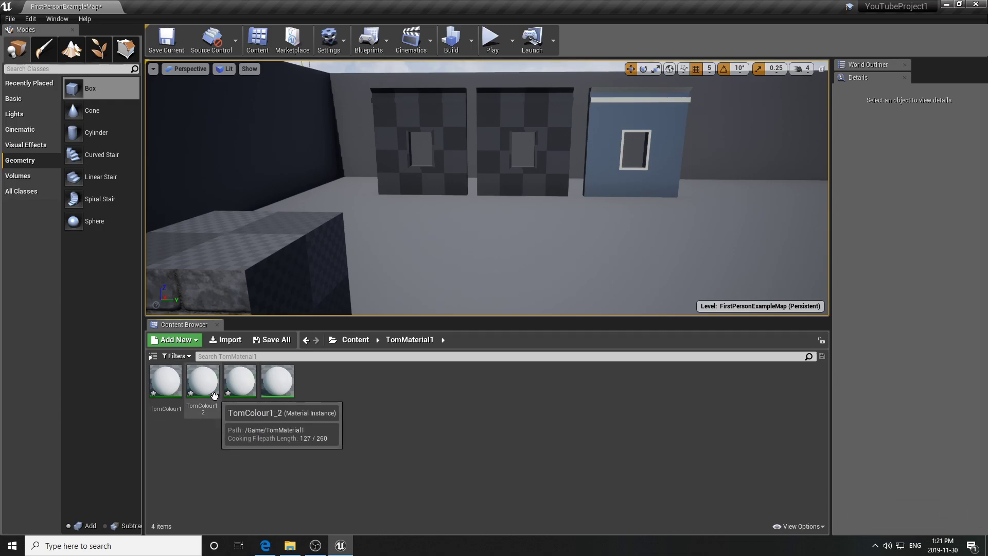
Override TomColour1's Colour parameter with a slightly desaturated dark navy blue and save it
{"action": "double_click", "coordinate": [163, 381]}
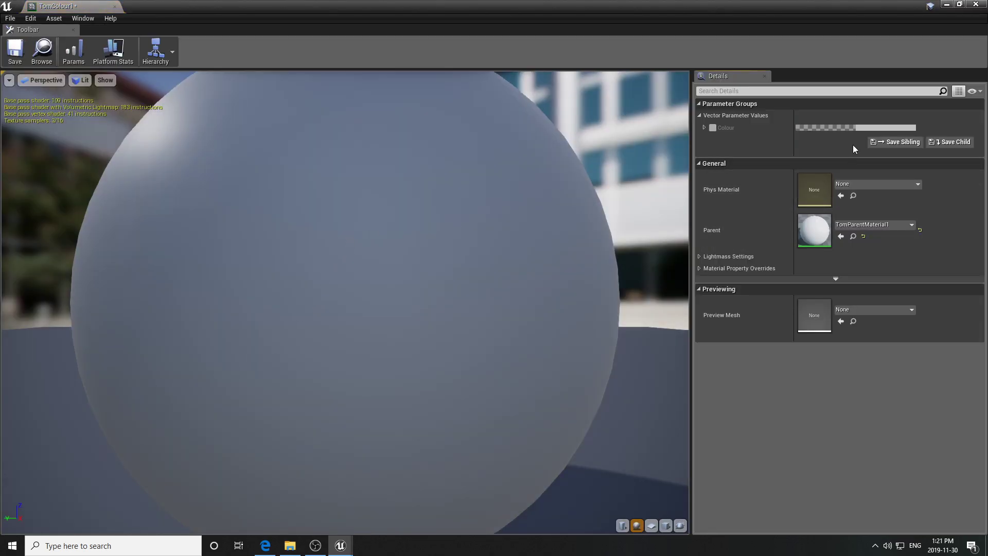
{"action": "left_click", "coordinate": [712, 128]}
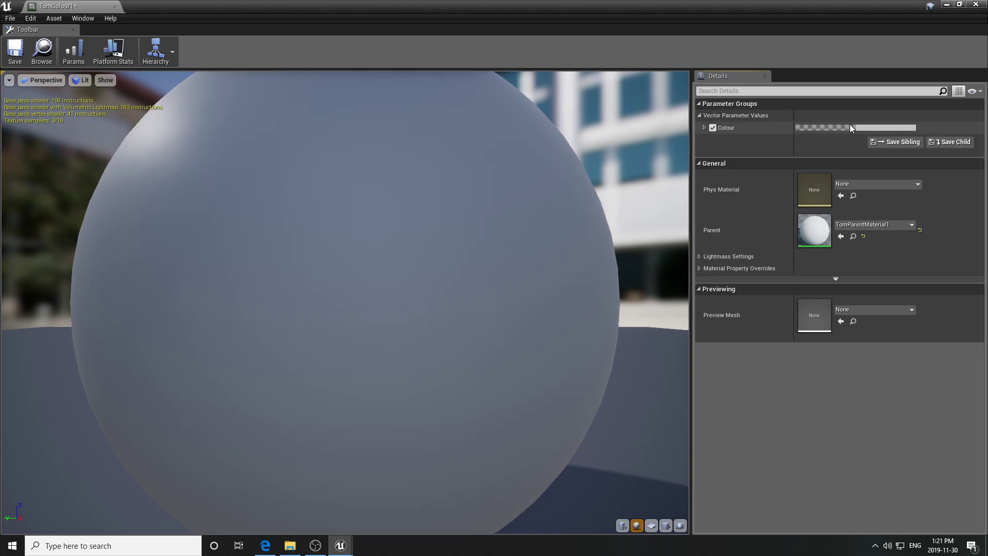
{"action": "left_click", "coordinate": [877, 128]}
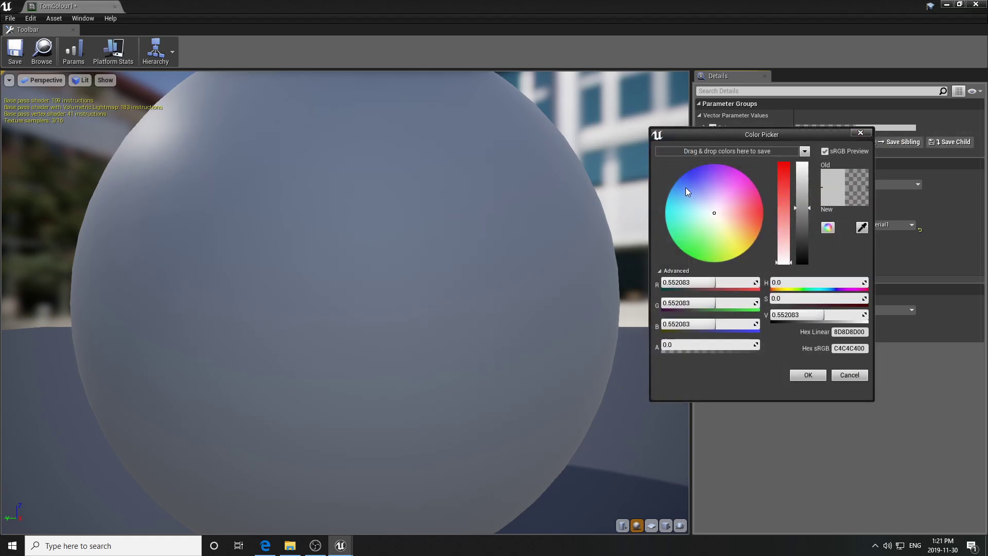
{"action": "left_click", "coordinate": [690, 170]}
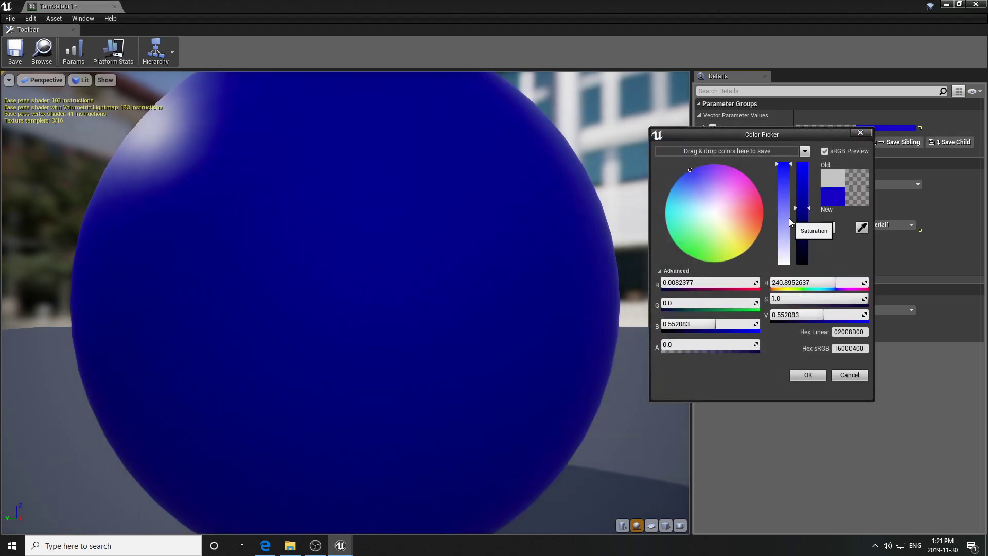
{"action": "left_click_drag", "start_coordinate": [808, 209], "coordinate": [809, 250]}
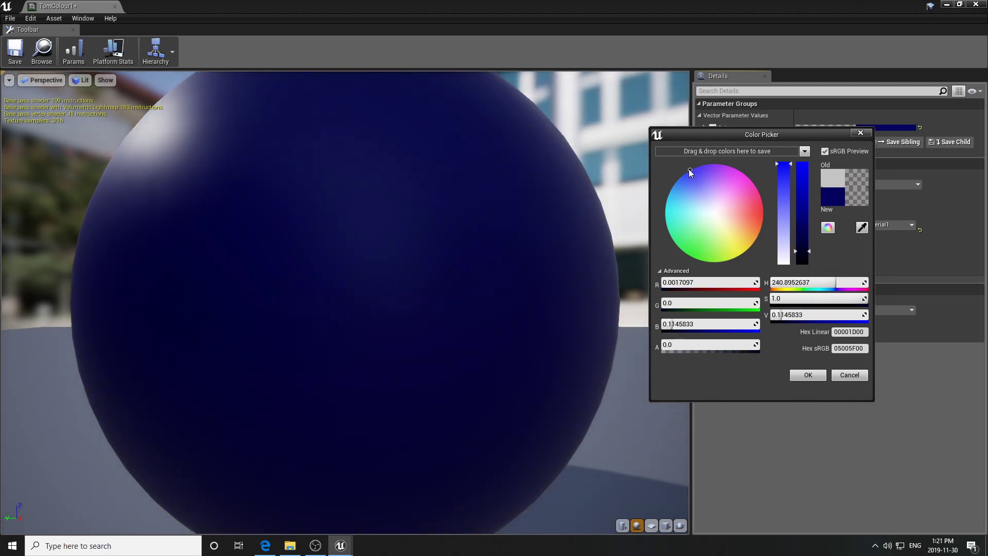
{"action": "left_click_drag", "start_coordinate": [689, 171], "coordinate": [692, 172]}
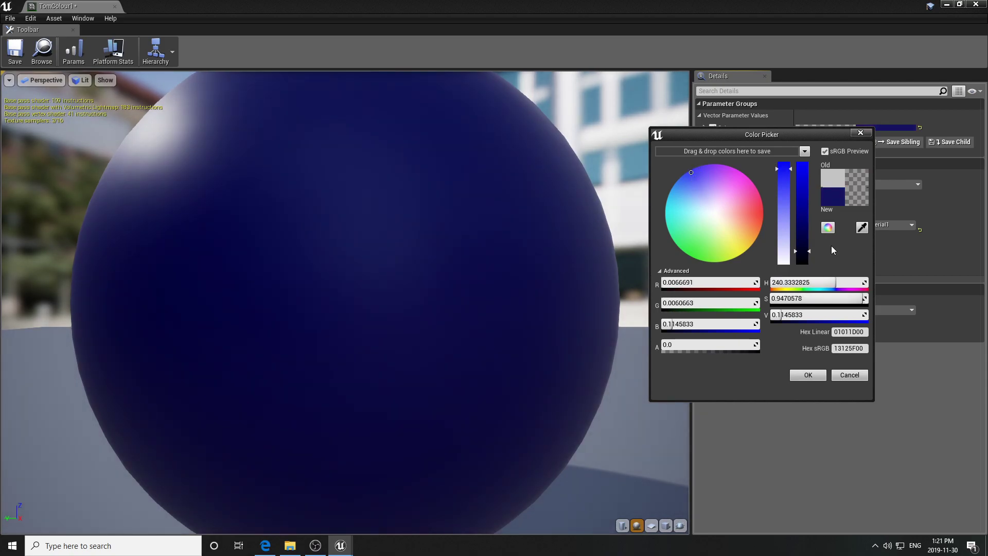
{"action": "left_click_drag", "start_coordinate": [803, 258], "coordinate": [802, 254]}
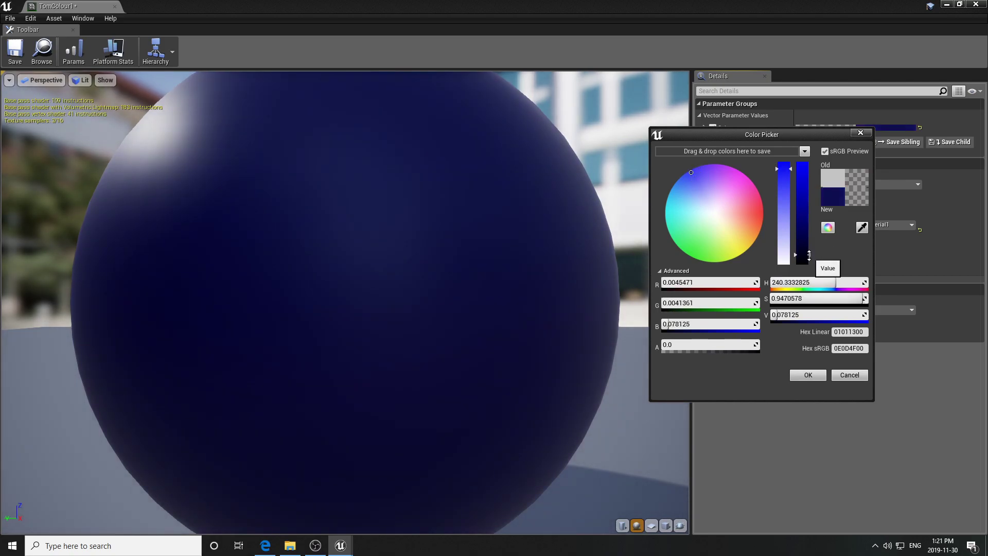
{"action": "left_click", "coordinate": [808, 374]}
{"action": "key", "text": "ctrl+s"}
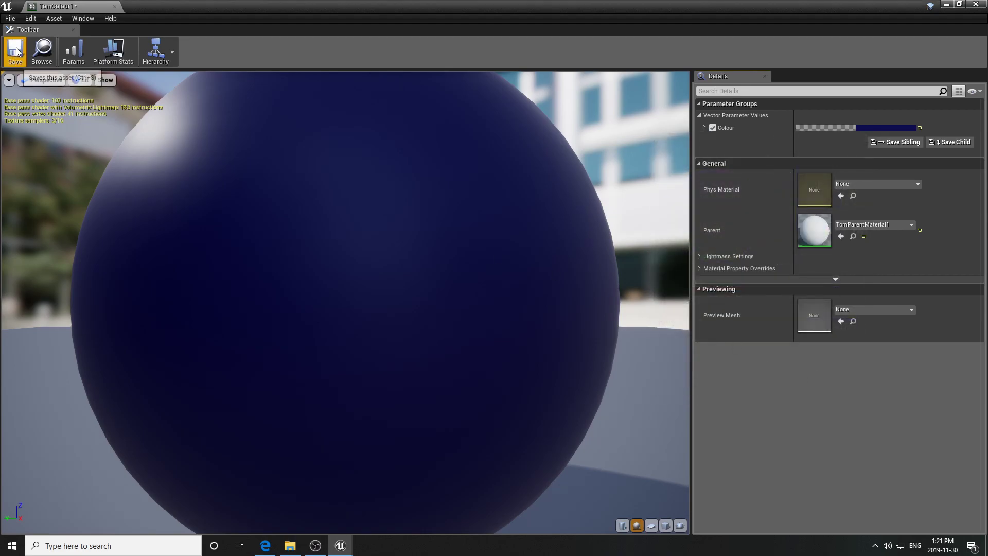
{"action": "left_click", "coordinate": [976, 4]}
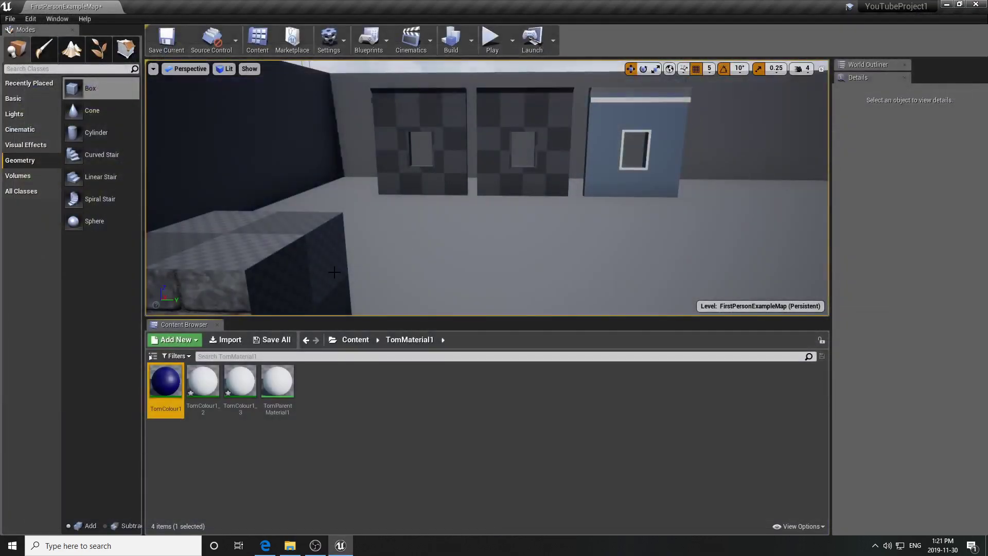
Set TomColour1_2's Colour to a slightly brightened blue and save it
{"action": "left_click", "coordinate": [206, 383]}
{"action": "double_click", "coordinate": [207, 384]}
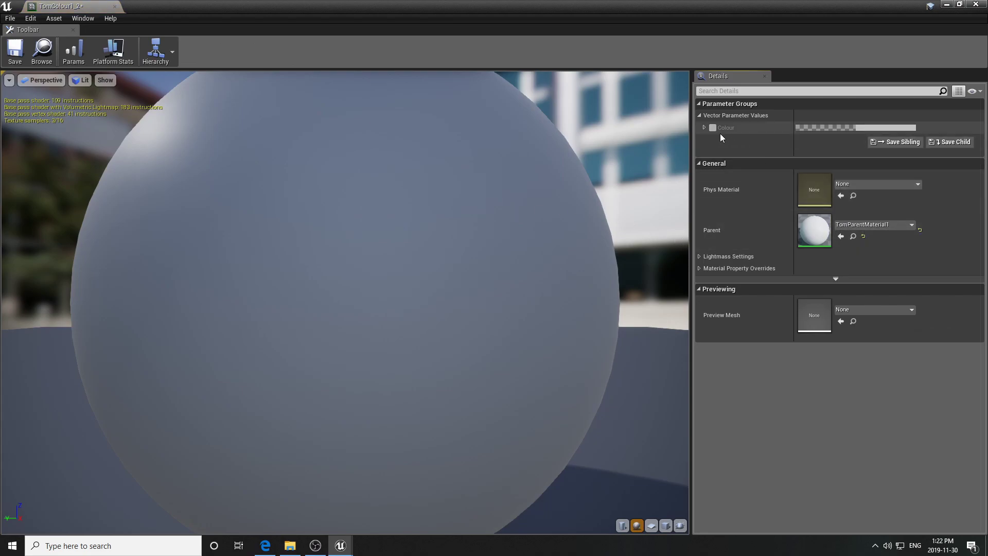
{"action": "left_click", "coordinate": [870, 126]}
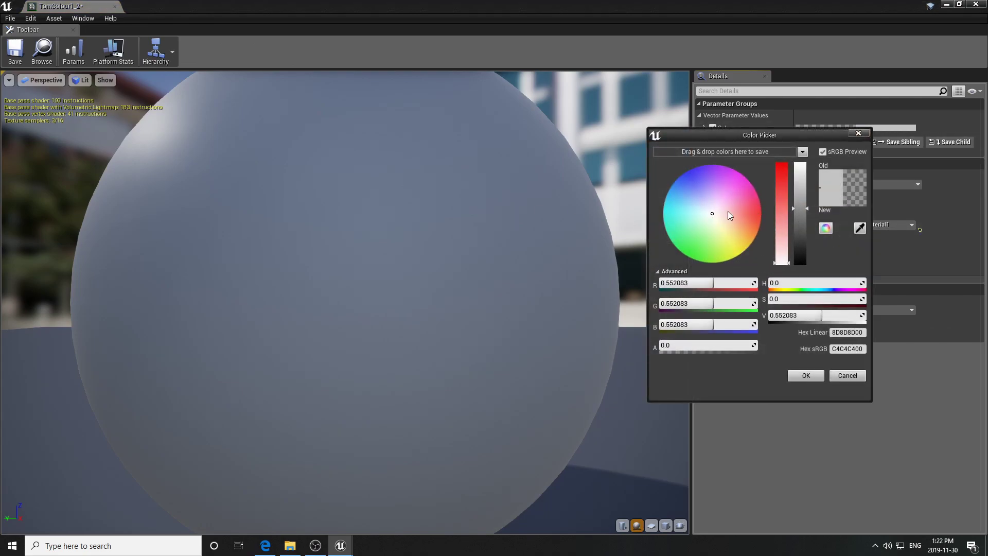
{"action": "left_click", "coordinate": [693, 171]}
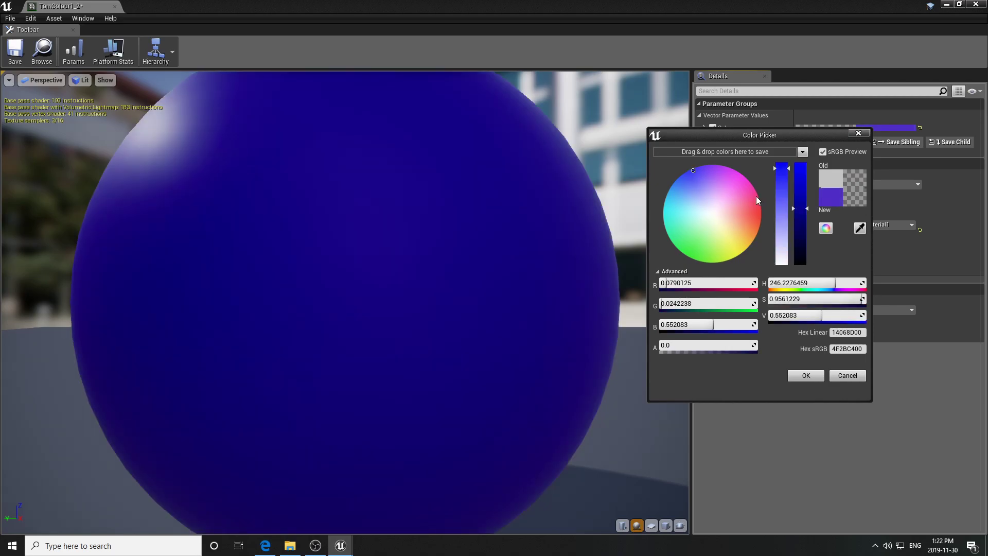
{"action": "left_click_drag", "start_coordinate": [807, 208], "coordinate": [808, 201]}
{"action": "left_click", "coordinate": [805, 376]}
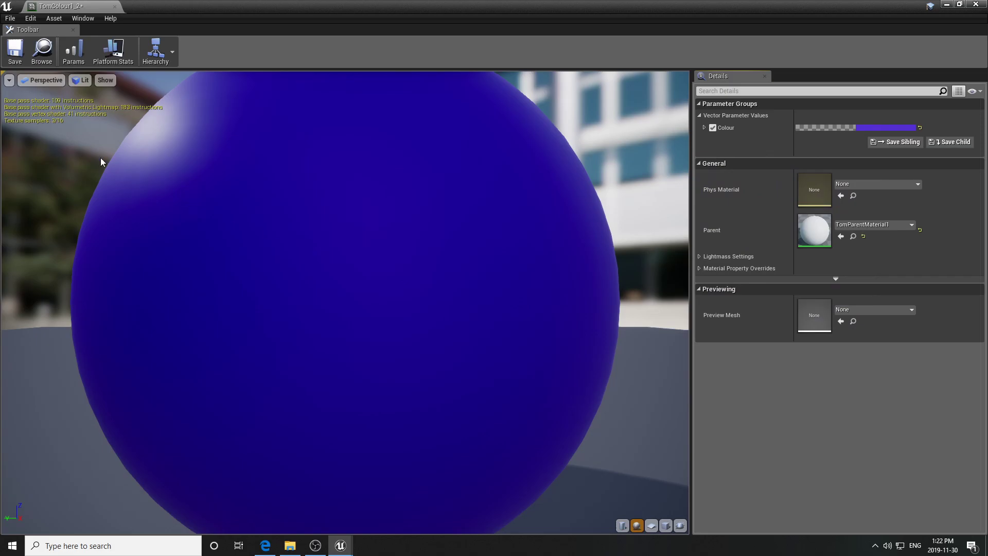
{"action": "left_click", "coordinate": [15, 50]}
{"action": "left_click", "coordinate": [975, 4]}
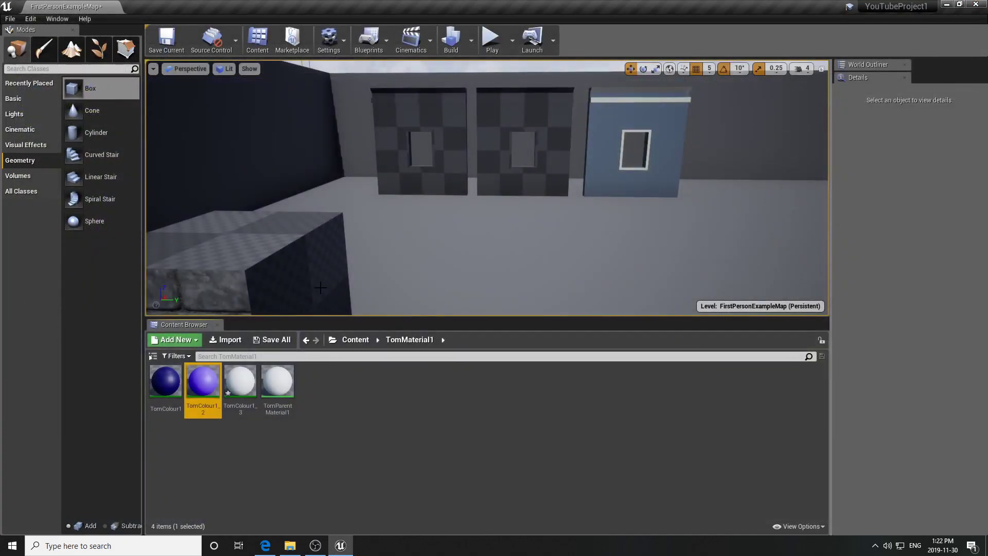
Set TomColour1_3's Colour to a full-value bright blue (4F28FF) and save it
{"action": "double_click", "coordinate": [238, 379]}
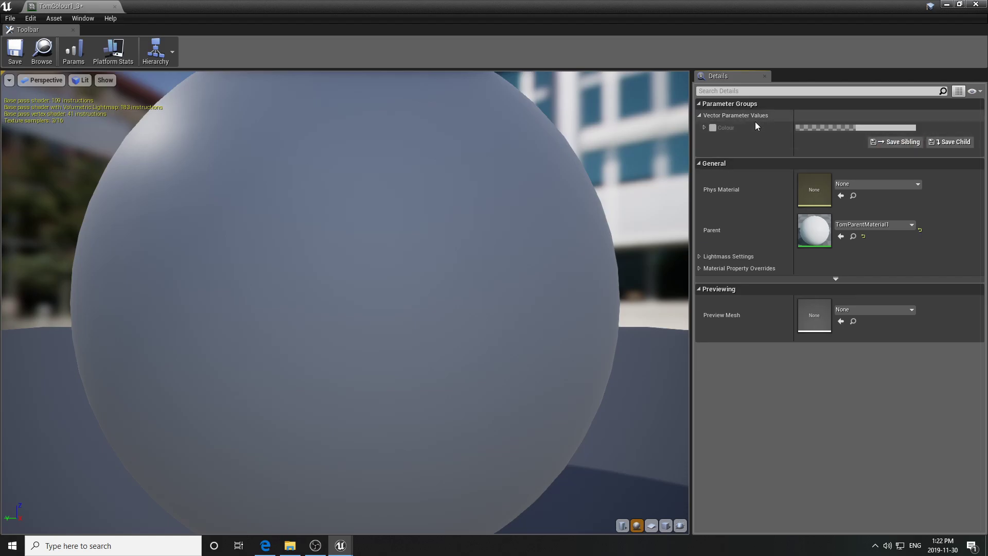
{"action": "left_click", "coordinate": [867, 128]}
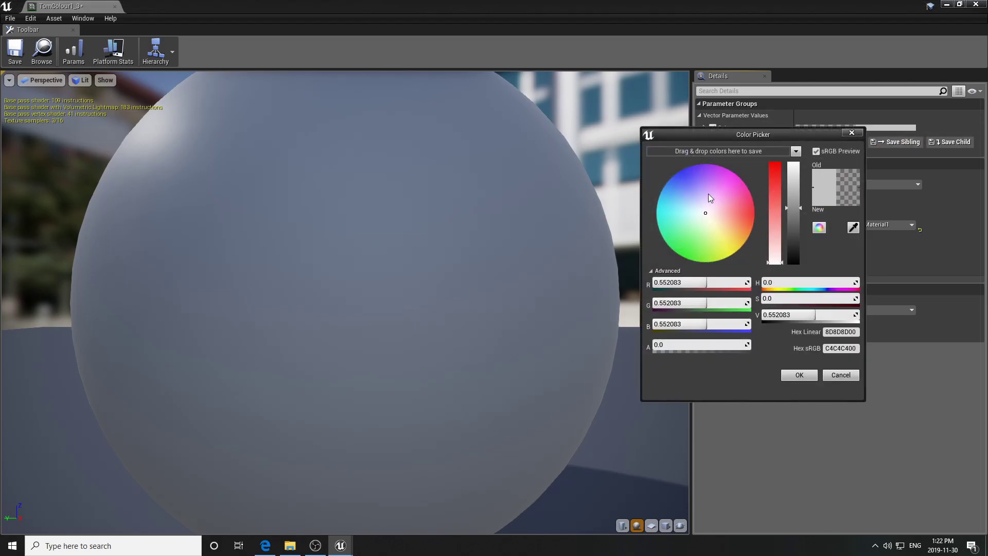
{"action": "left_click", "coordinate": [689, 171]}
{"action": "left_click_drag", "start_coordinate": [686, 172], "coordinate": [684, 169]}
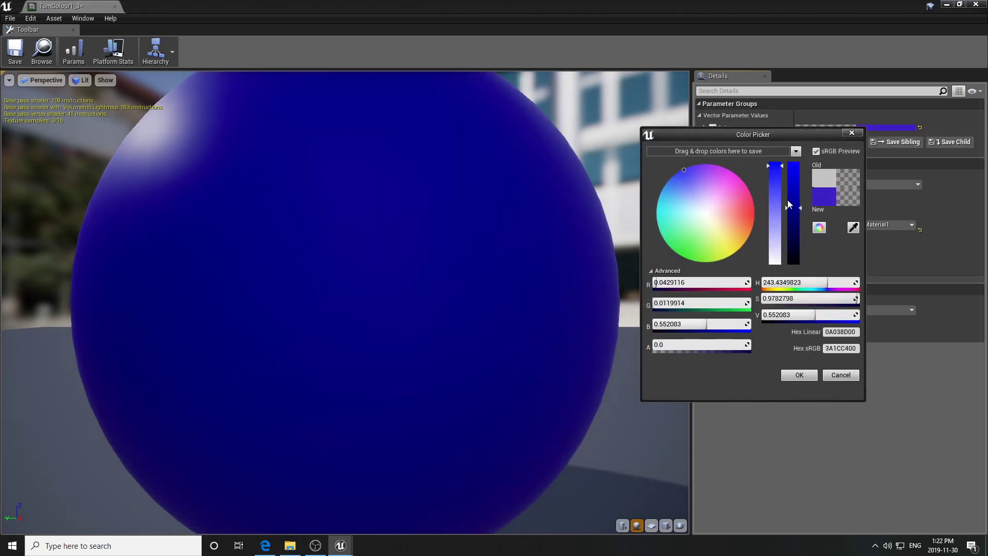
{"action": "left_click_drag", "start_coordinate": [801, 208], "coordinate": [803, 162]}
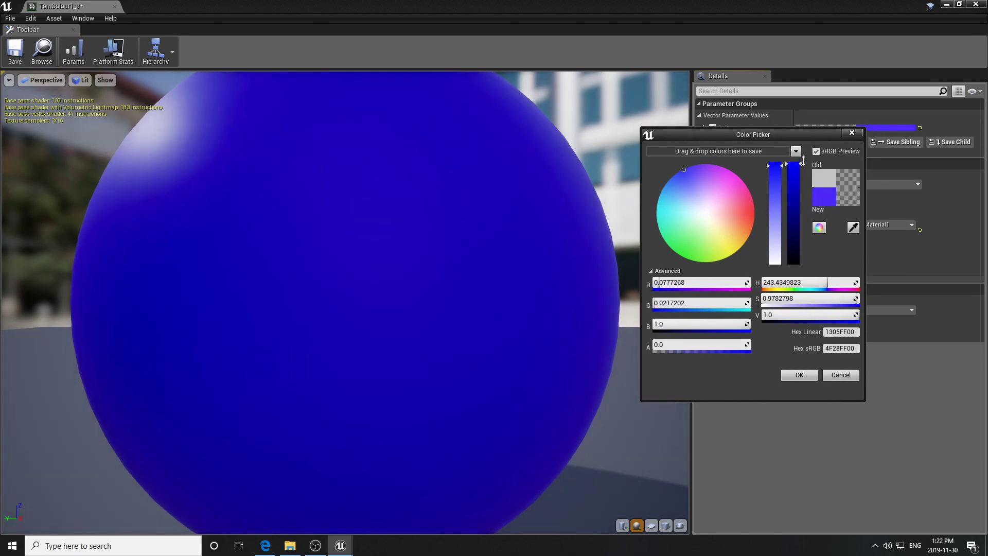
{"action": "left_click", "coordinate": [806, 376]}
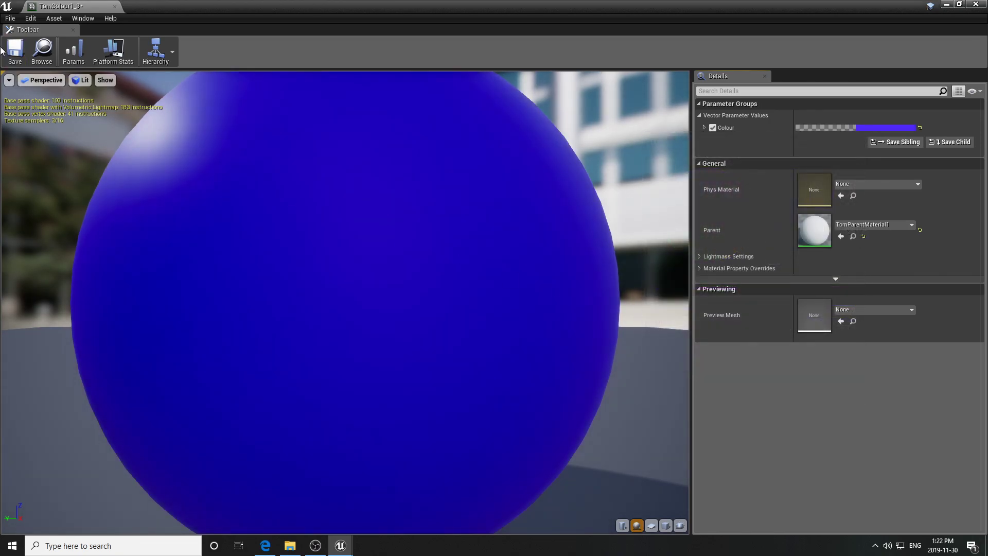
{"action": "left_click", "coordinate": [10, 58]}
{"action": "left_click", "coordinate": [976, 5]}
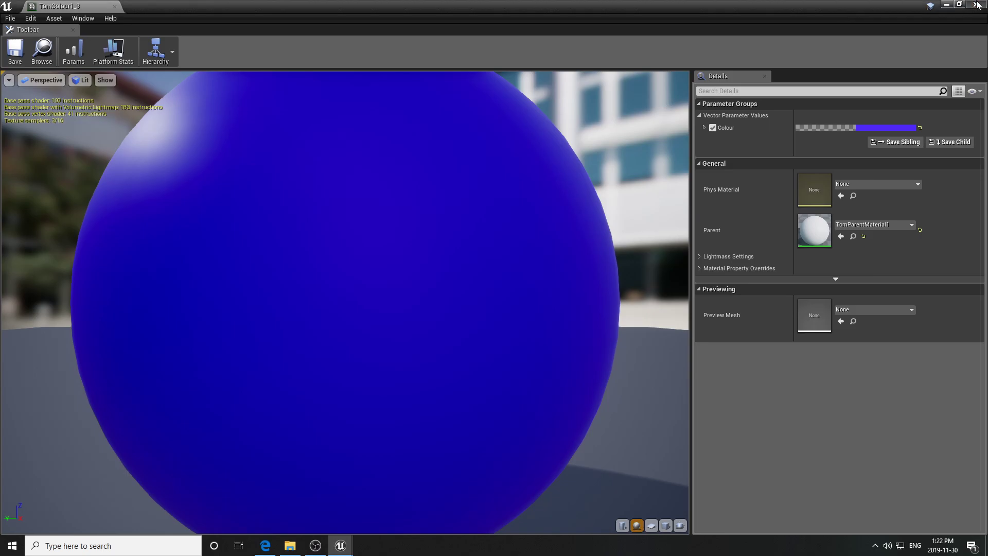
{"action": "right_click_drag", "start_coordinate": [588, 207], "coordinate": [551, 191]}
{"action": "key", "text": "w"}
{"action": "key", "text": "w"}
Apply TomColour1_3 to the middle wall and TomColour1 to its top ledge
{"action": "left_click_drag", "start_coordinate": [445, 318], "coordinate": [445, 407]}
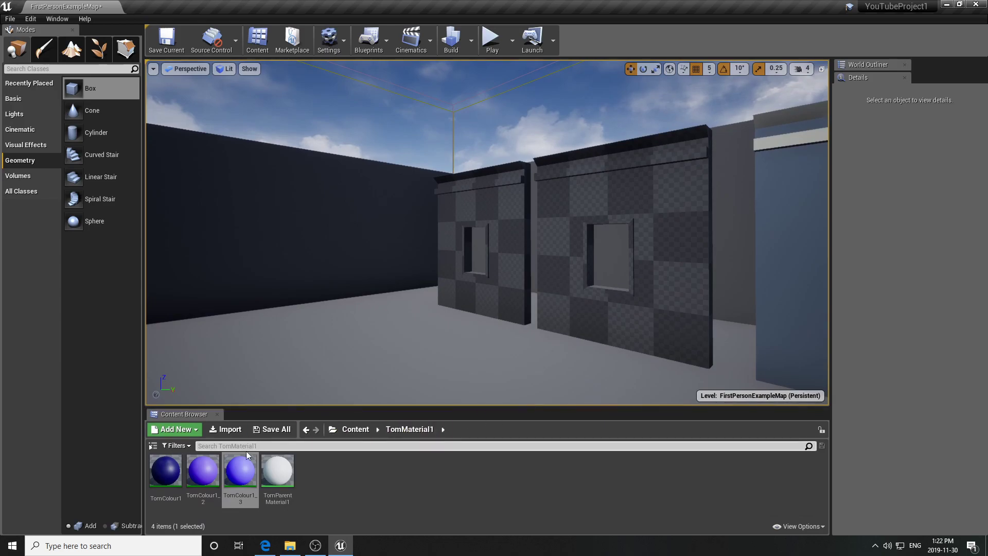
{"action": "left_click_drag", "start_coordinate": [241, 469], "coordinate": [566, 357]}
{"action": "left_click_drag", "start_coordinate": [240, 468], "coordinate": [663, 170]}
{"action": "left_click_drag", "start_coordinate": [166, 470], "coordinate": [626, 170]}
{"action": "left_click_drag", "start_coordinate": [164, 471], "coordinate": [617, 164]}
{"action": "right_click_drag", "start_coordinate": [617, 168], "coordinate": [418, 353]}
Make the top strip and the window frame's top, right and bottom sides navy with TomColour1
{"action": "left_click_drag", "start_coordinate": [189, 459], "coordinate": [614, 207]}
{"action": "right_click_drag", "start_coordinate": [614, 207], "coordinate": [592, 257]}
{"action": "left_click_drag", "start_coordinate": [149, 466], "coordinate": [531, 241]}
{"action": "left_click_drag", "start_coordinate": [165, 467], "coordinate": [579, 147]}
{"action": "left_click_drag", "start_coordinate": [171, 480], "coordinate": [612, 231]}
{"action": "left_click_drag", "start_coordinate": [178, 470], "coordinate": [571, 275]}
{"action": "right_click_drag", "start_coordinate": [569, 276], "coordinate": [553, 296]}
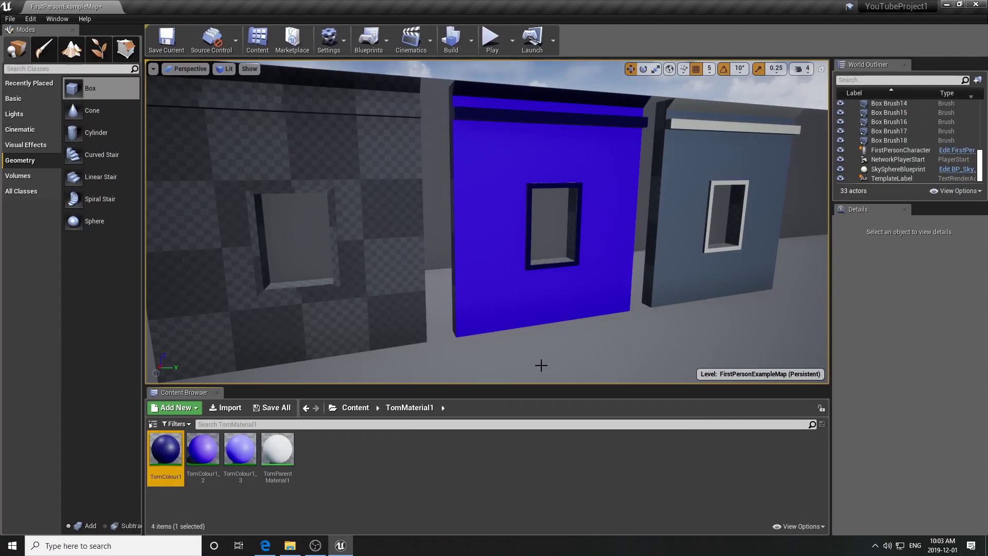
{"action": "right_click_drag", "start_coordinate": [541, 365], "coordinate": [481, 354]}
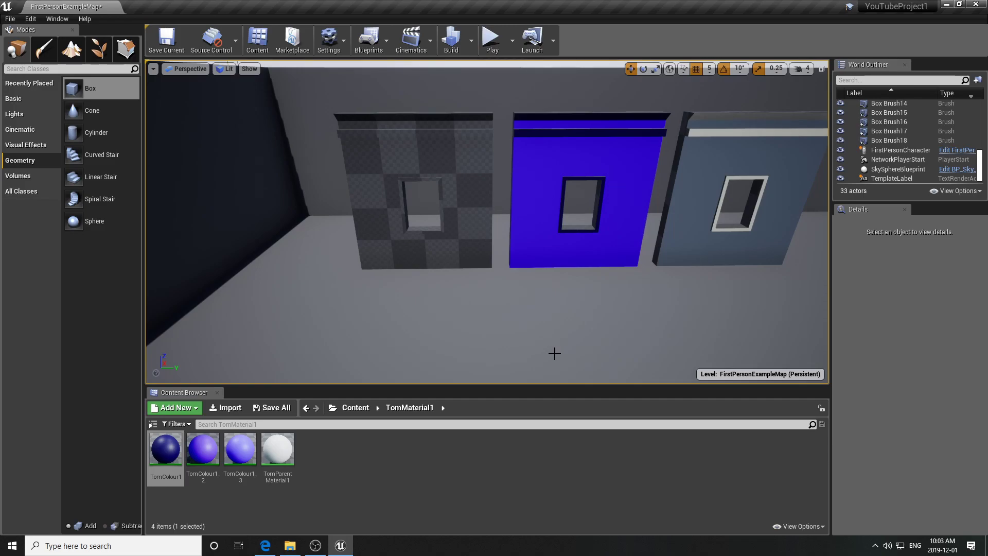
{"action": "mouse_move", "coordinate": [561, 319]}
{"action": "right_mouse_down"}
{"action": "mouse_move", "coordinate": [535, 320]}
{"action": "mouse_move", "coordinate": [561, 319]}
{"action": "right_mouse_up"}
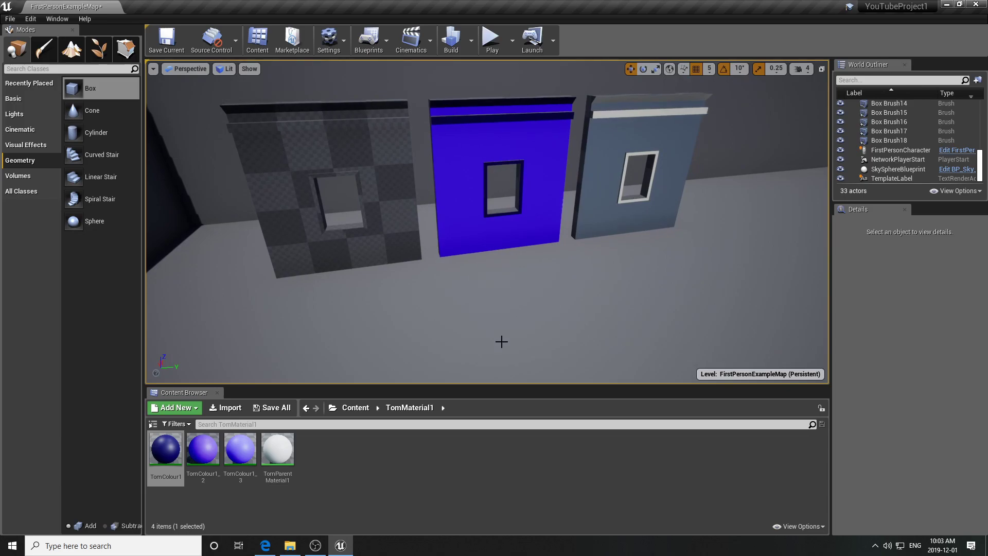
Switch to the ContentExamples project, choosing Don't Save for the current level
{"action": "left_click", "coordinate": [10, 20]}
{"action": "left_click", "coordinate": [47, 186]}
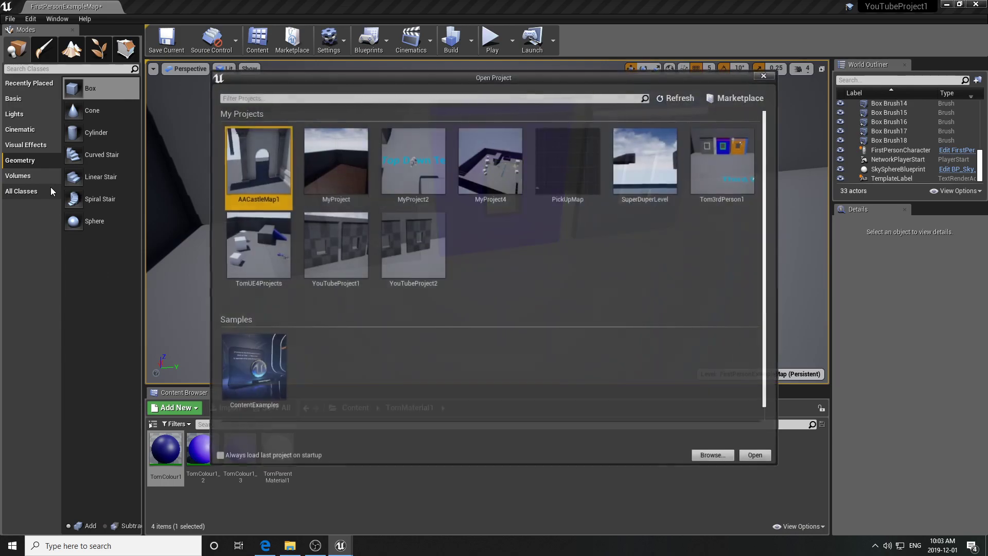
{"action": "double_click", "coordinate": [264, 366]}
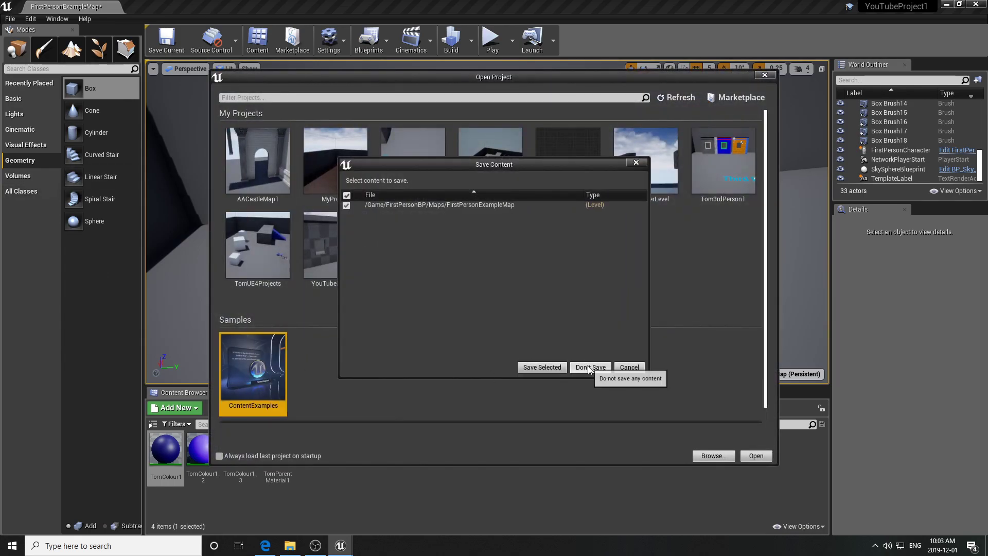
{"action": "left_click", "coordinate": [590, 367]}
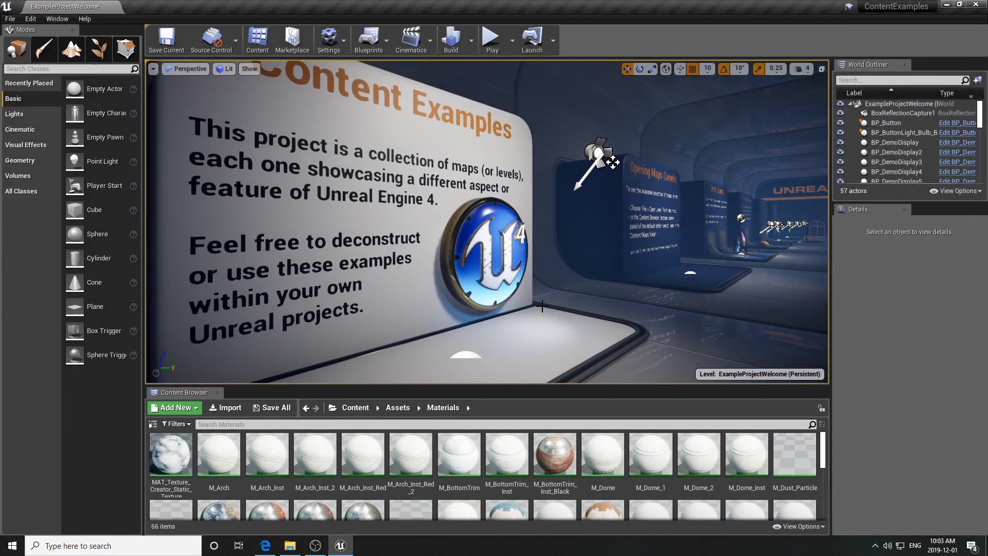
Browse to Content > Assets > Materials and enlarge the asset area
{"action": "left_click", "coordinate": [360, 411]}
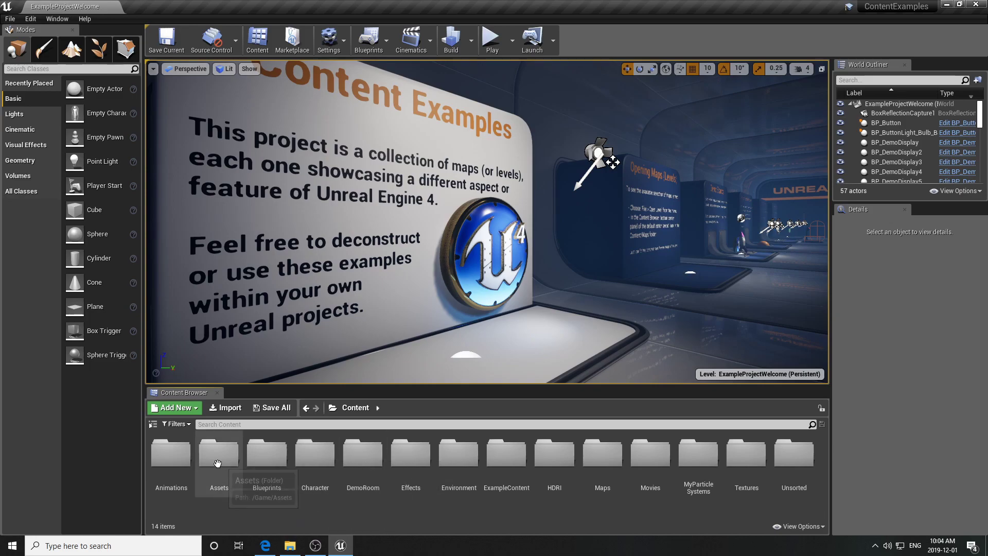
{"action": "double_click", "coordinate": [222, 494]}
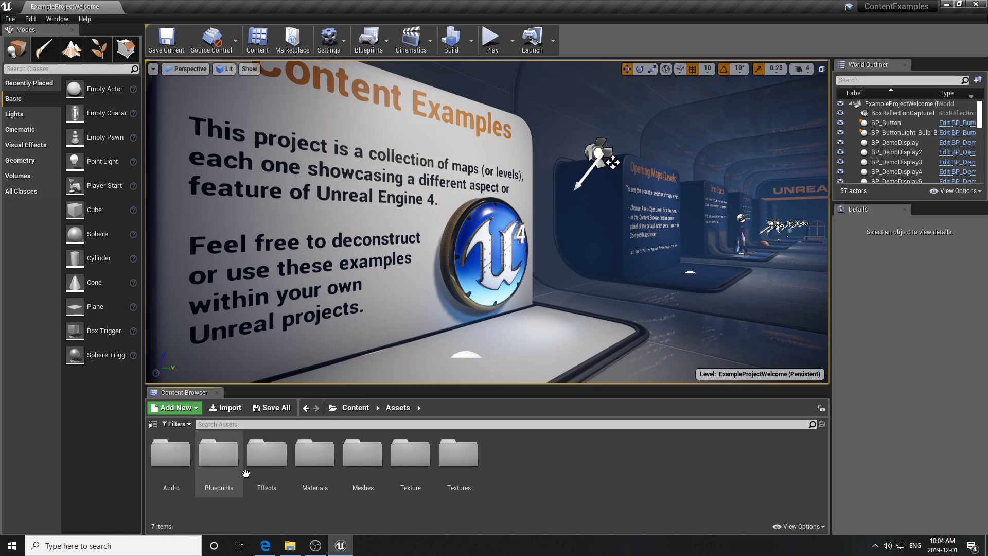
{"action": "double_click", "coordinate": [315, 455]}
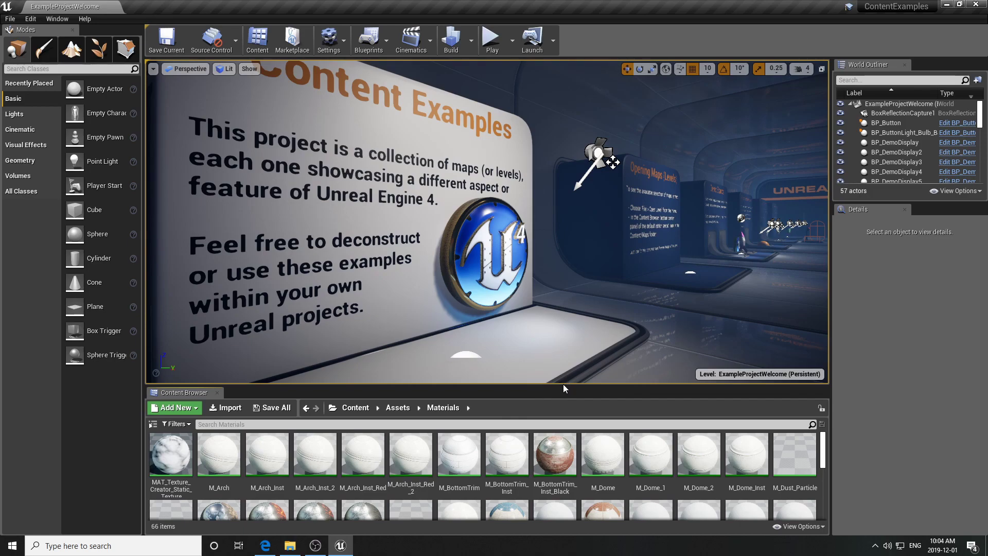
{"action": "left_click_drag", "start_coordinate": [530, 386], "coordinate": [537, 211]}
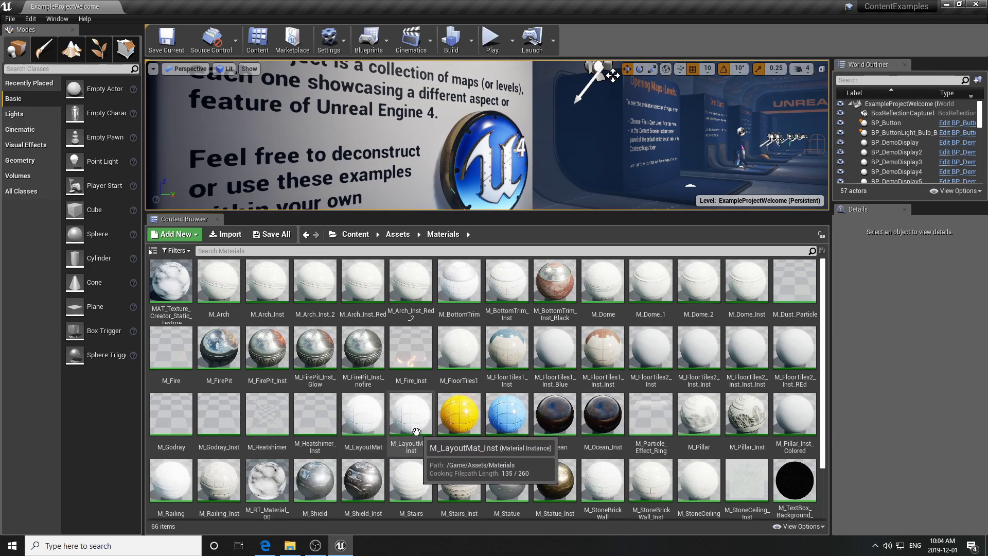
Select M_LayoutMat, M_LayoutMat_Inst, M_LayoutMat_Inst2 and M_LayoutMat_Inst3 together
{"action": "left_click", "coordinate": [366, 416]}
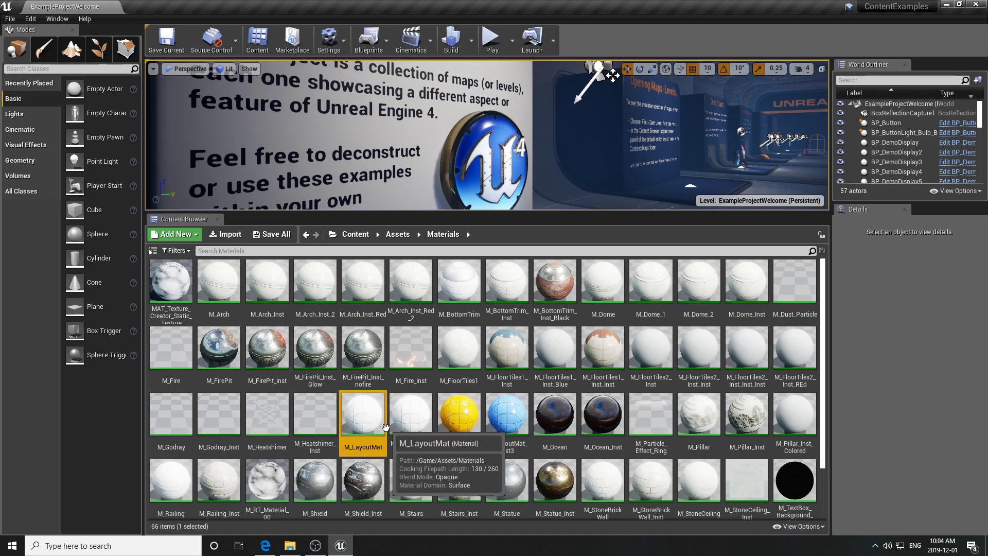
{"action": "left_click", "coordinate": [420, 418], "text": "ctrl"}
{"action": "left_click", "coordinate": [458, 417], "text": "ctrl"}
{"action": "left_click", "coordinate": [504, 413], "text": "ctrl"}
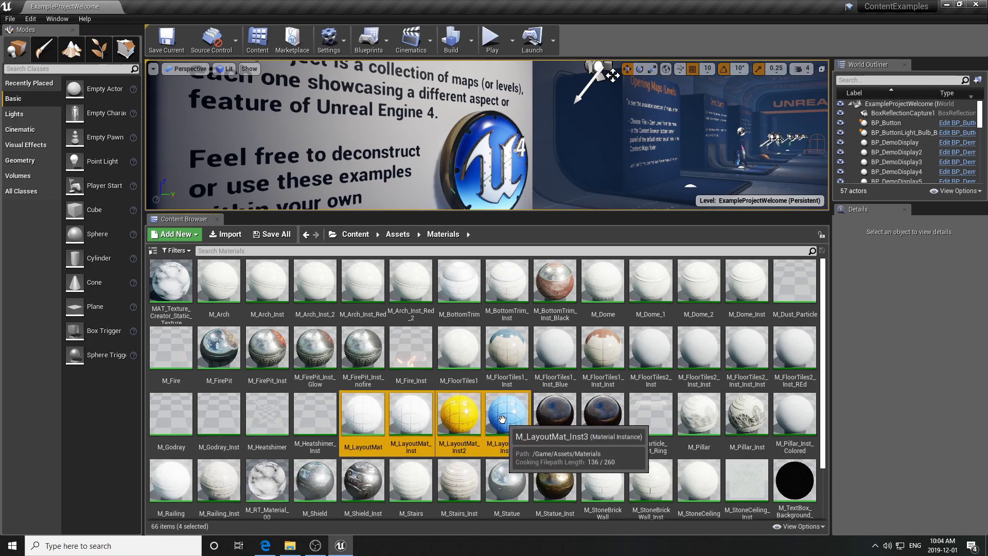
Start migrating the four LayoutMat assets and accept the Asset Report
{"action": "right_click", "coordinate": [505, 413]}
{"action": "mouse_move", "coordinate": [524, 300]}
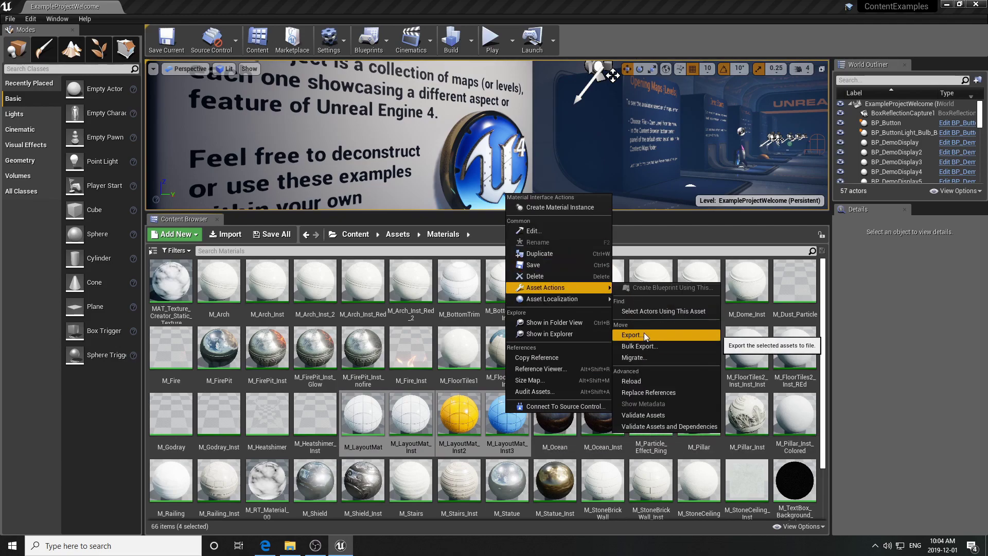
{"action": "left_click", "coordinate": [636, 357]}
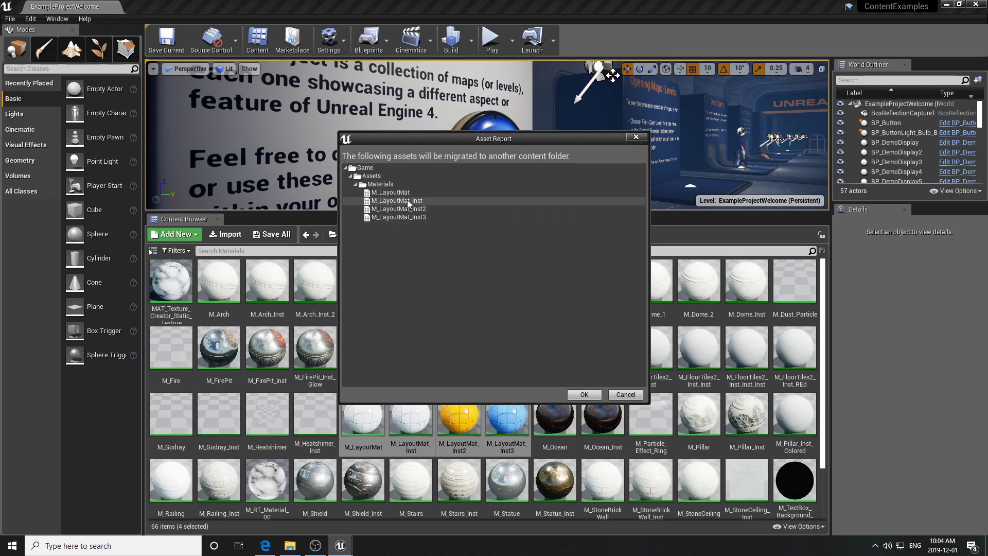
{"action": "left_click", "coordinate": [584, 394]}
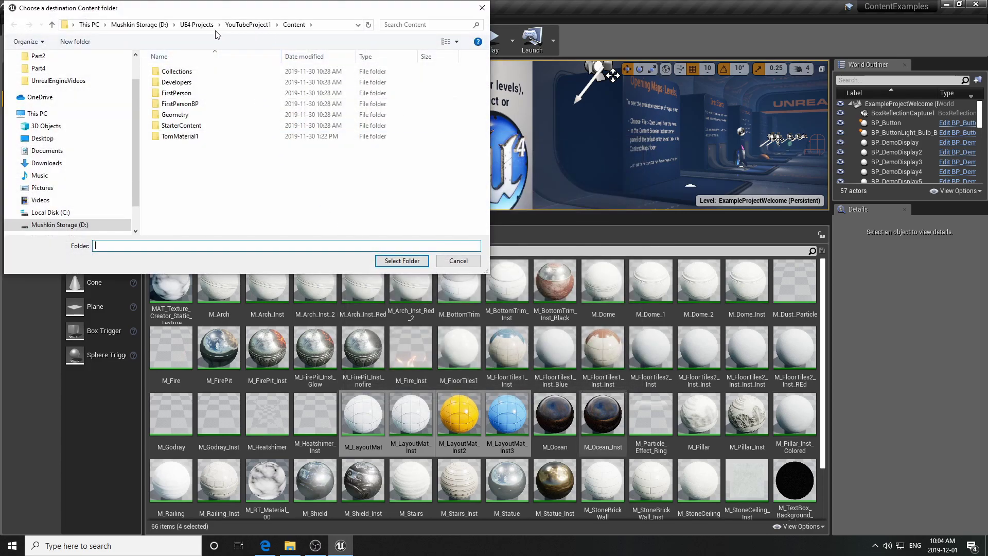
Choose UE4 Projects > YouTubeProject1 > Content as the migration destination
{"action": "left_click", "coordinate": [203, 25]}
{"action": "left_click", "coordinate": [195, 95]}
{"action": "double_click", "coordinate": [195, 94]}
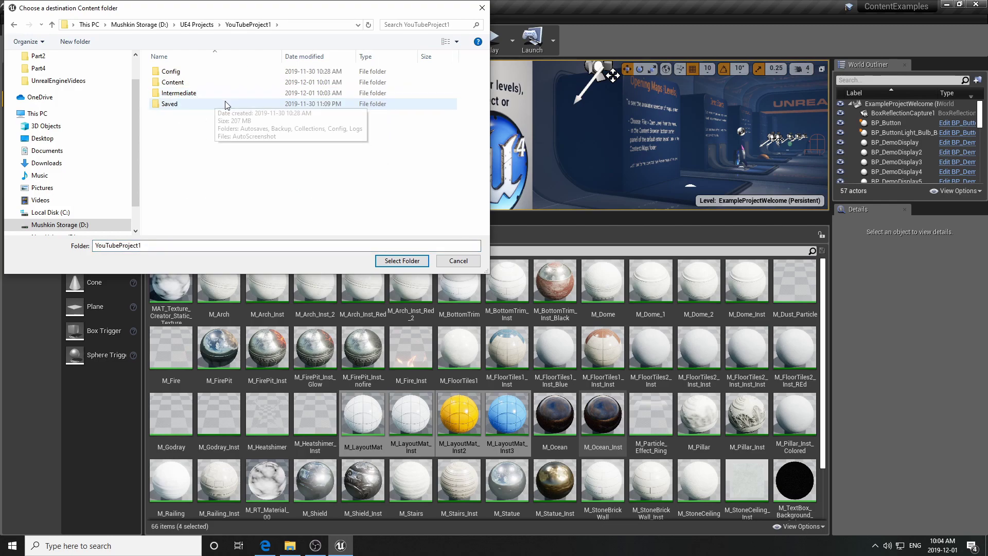
{"action": "left_click", "coordinate": [173, 84]}
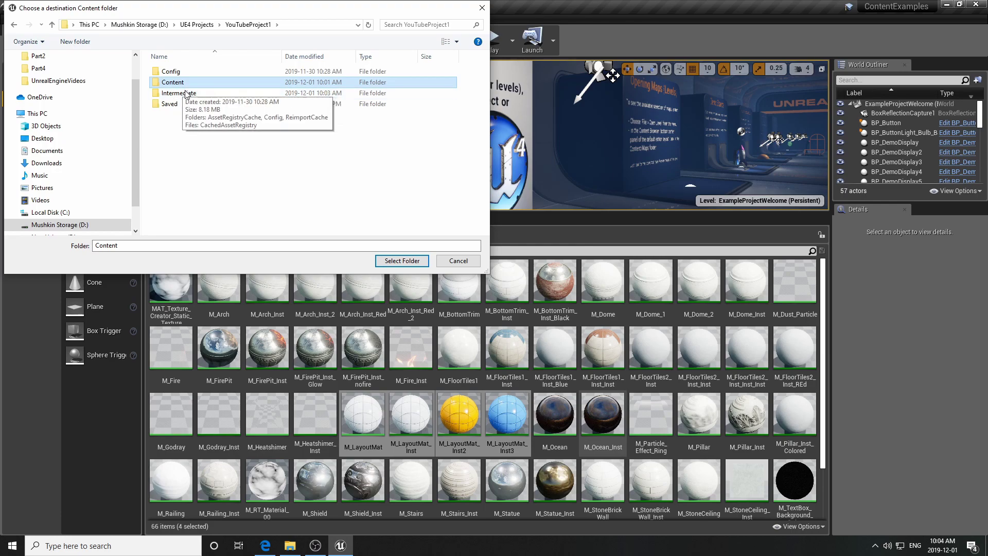
{"action": "left_click", "coordinate": [408, 260]}
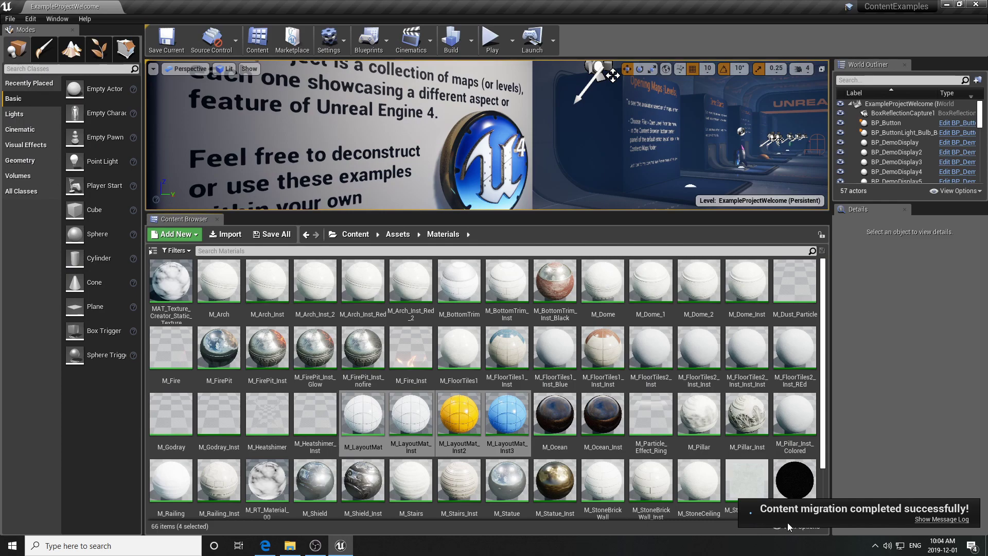
Reopen the YouTubeProject1 project from the File menu
{"action": "left_click", "coordinate": [10, 20]}
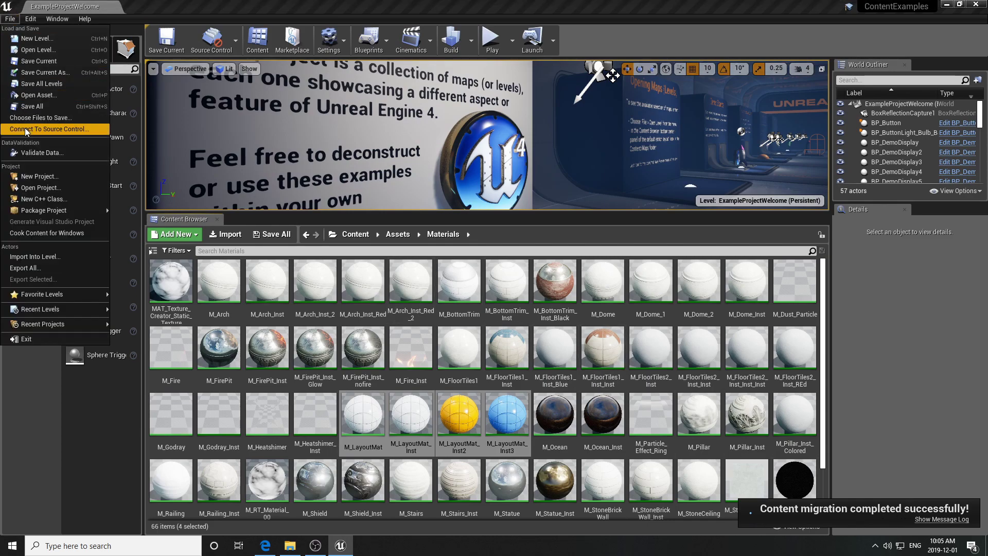
{"action": "left_click", "coordinate": [40, 183]}
{"action": "double_click", "coordinate": [337, 263]}
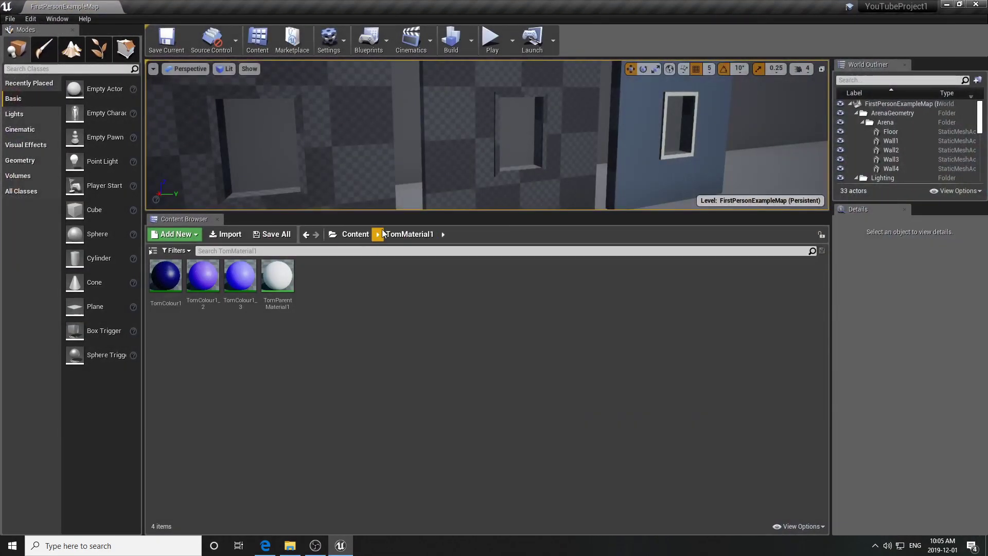
Browse to Content > Assets > Materials, showing M_LayoutMat and its three instances, and frame empty floor
{"action": "left_click_drag", "start_coordinate": [487, 215], "coordinate": [509, 353]}
{"action": "left_click", "coordinate": [366, 363]}
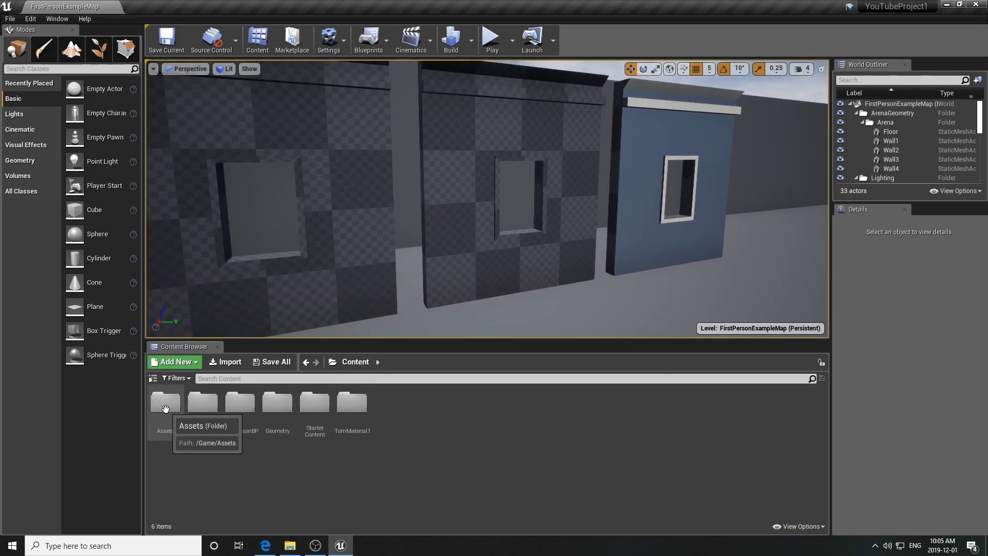
{"action": "double_click", "coordinate": [165, 407]}
{"action": "double_click", "coordinate": [167, 411]}
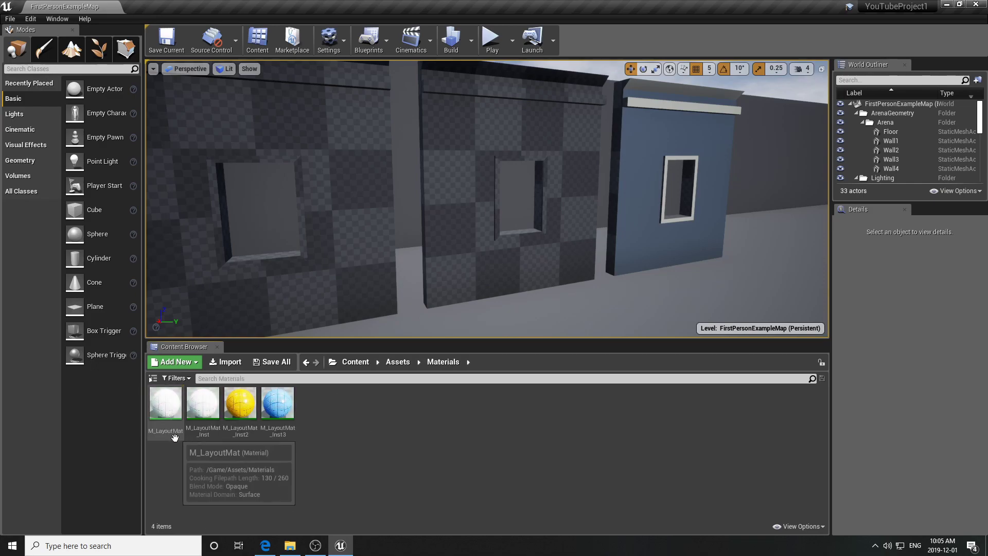
{"action": "right_click_drag", "start_coordinate": [381, 247], "coordinate": [350, 254]}
{"action": "right_click_drag", "start_coordinate": [463, 206], "coordinate": [395, 309]}
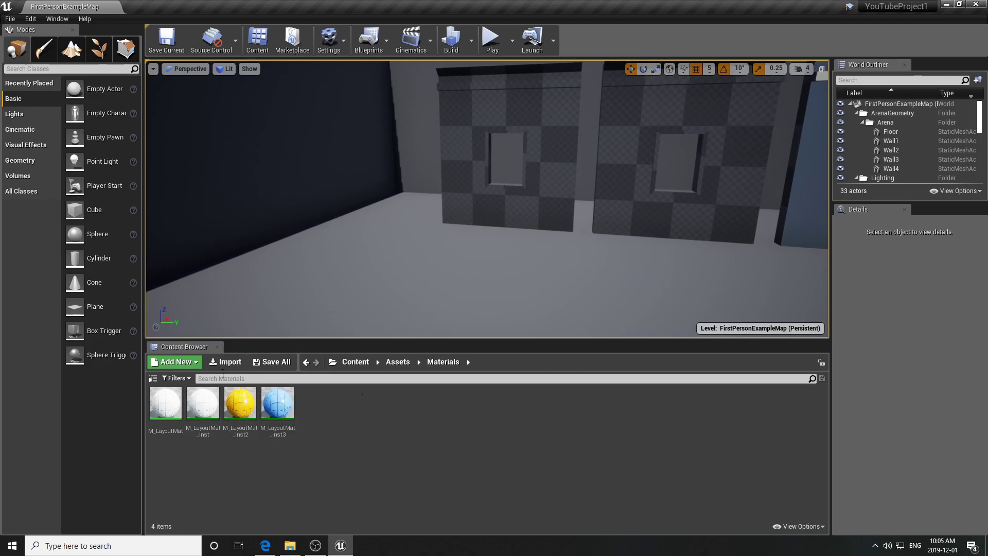
Place a Box geometry brush on the floor and duplicate it into a row of three
{"action": "left_click", "coordinate": [27, 163]}
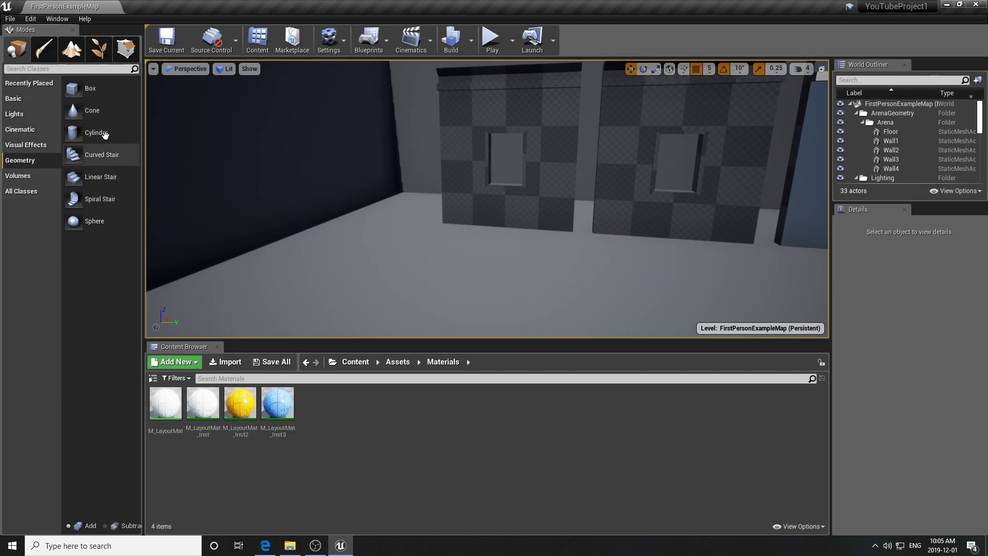
{"action": "left_click_drag", "start_coordinate": [74, 89], "coordinate": [357, 284]}
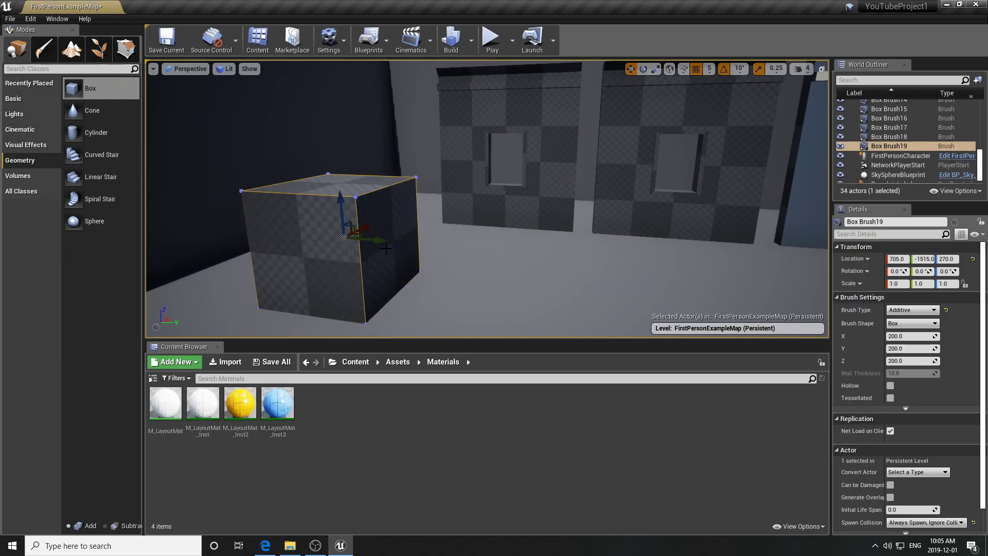
{"action": "mouse_move", "coordinate": [381, 243]}
{"action": "left_mouse_down", "text": "alt"}
{"action": "mouse_move", "coordinate": [528, 267]}
{"action": "mouse_move", "coordinate": [723, 269]}
{"action": "left_mouse_up", "text": "alt"}
{"action": "right_click_drag", "start_coordinate": [660, 262], "coordinate": [613, 273]}
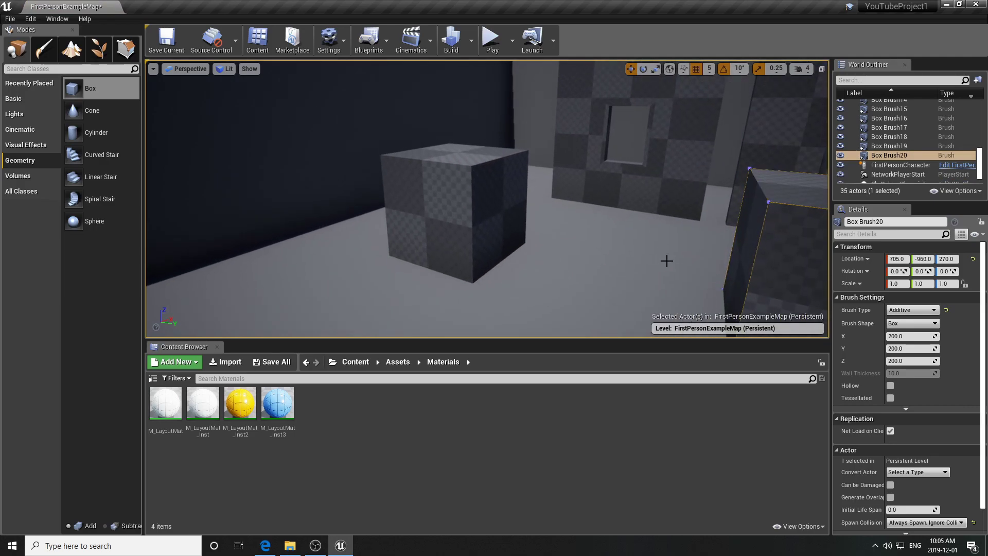
{"action": "right_click_drag", "start_coordinate": [734, 259], "coordinate": [686, 254]}
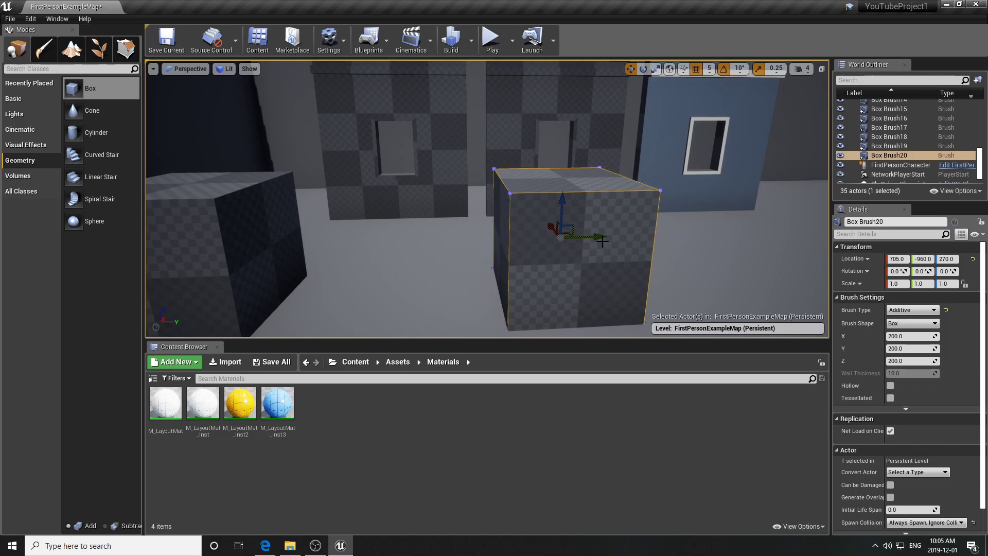
{"action": "left_click_drag", "start_coordinate": [599, 238], "coordinate": [448, 243], "text": "alt"}
{"action": "mouse_move", "coordinate": [448, 243]}
{"action": "right_mouse_down"}
{"action": "mouse_move", "coordinate": [385, 237]}
{"action": "mouse_move", "coordinate": [427, 232]}
{"action": "right_mouse_up"}
Apply M_LayoutMat_Inst, M_LayoutMat_Inst2 and M_LayoutMat_Inst3 to the left, middle and right boxes
{"action": "left_click", "coordinate": [451, 251]}
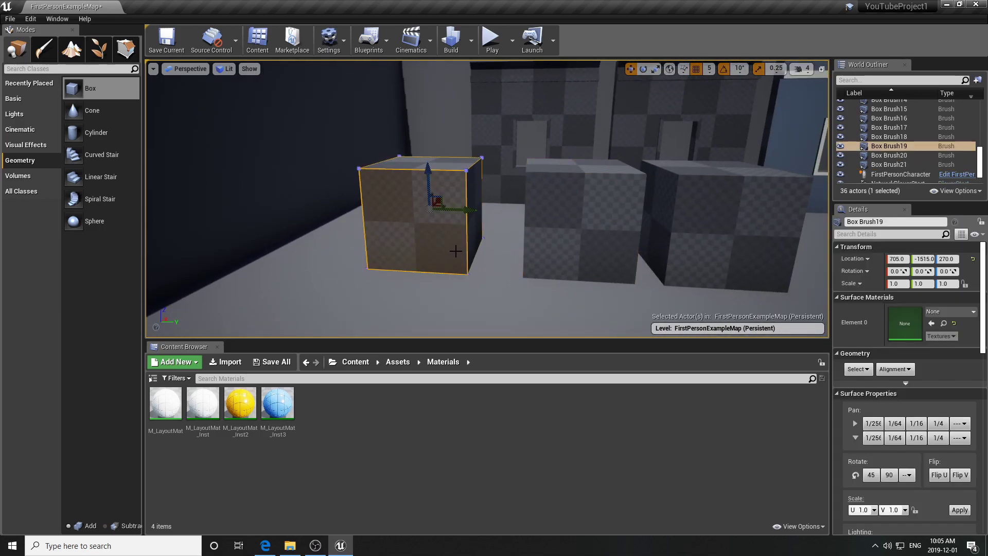
{"action": "left_click_drag", "start_coordinate": [202, 403], "coordinate": [432, 237]}
{"action": "left_click", "coordinate": [584, 257]}
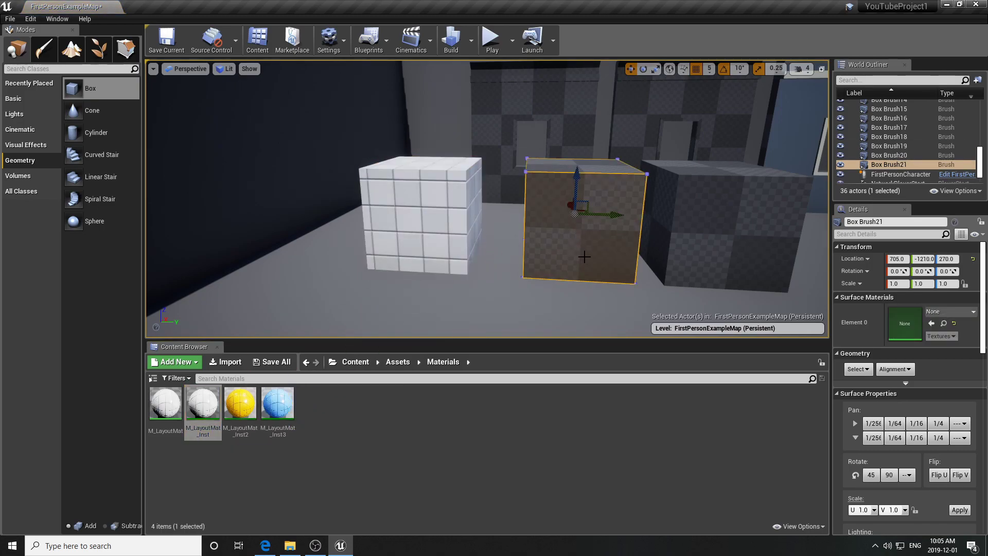
{"action": "left_click_drag", "start_coordinate": [241, 403], "coordinate": [550, 278]}
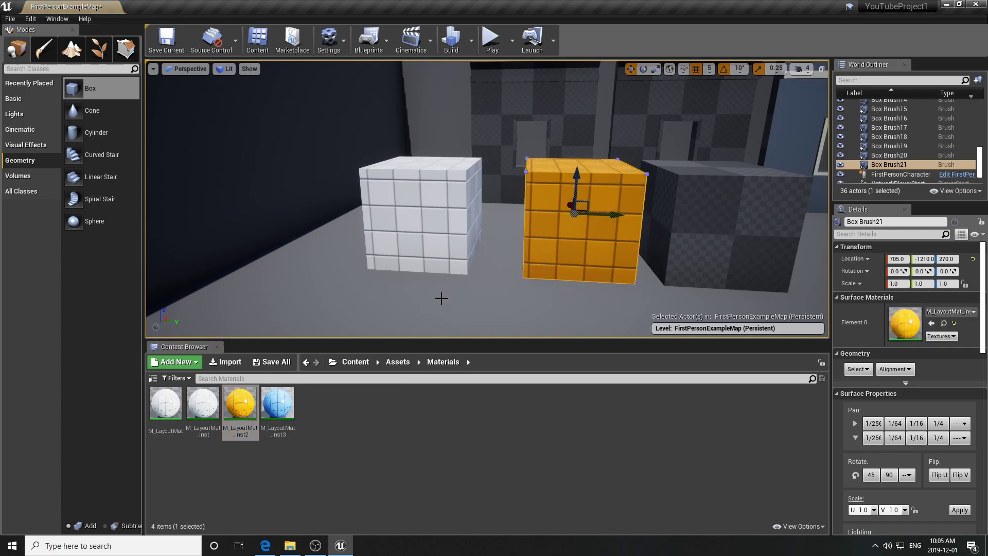
{"action": "left_click", "coordinate": [702, 218]}
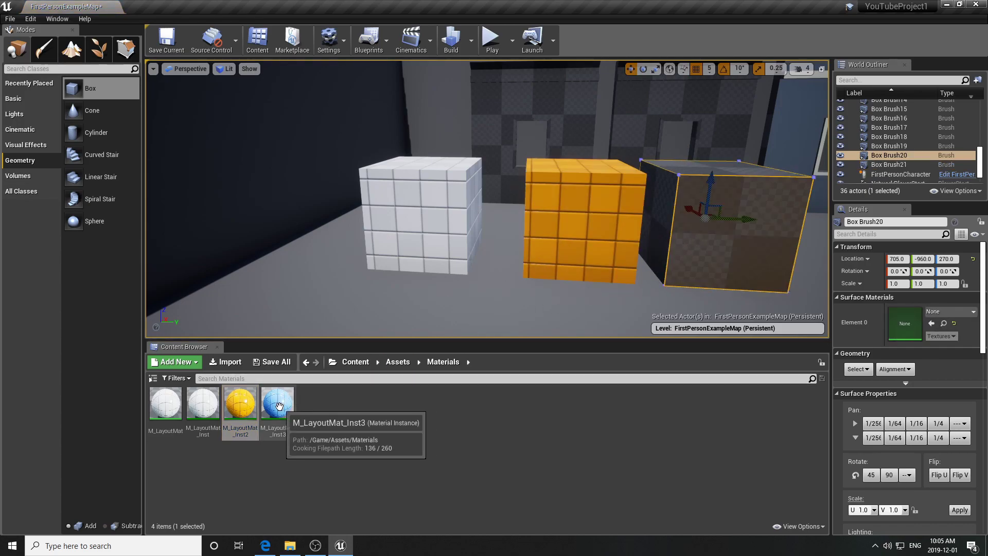
{"action": "left_click_drag", "start_coordinate": [278, 406], "coordinate": [730, 257]}
{"action": "mouse_move", "coordinate": [797, 279]}
{"action": "right_mouse_down"}
{"action": "mouse_move", "coordinate": [664, 280]}
{"action": "mouse_move", "coordinate": [715, 275]}
{"action": "right_mouse_up"}
{"action": "right_click_drag", "start_coordinate": [581, 229], "coordinate": [731, 232]}
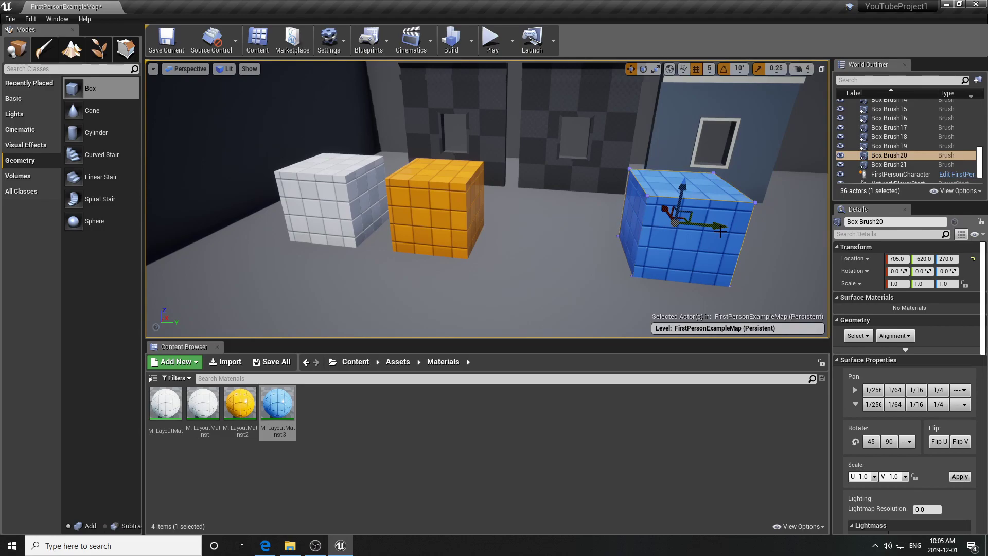
Undo the blue cube's accidental move and bring the three cubes into view
{"action": "key", "text": "ctrl+z"}
{"action": "key", "text": "ctrl+z"}
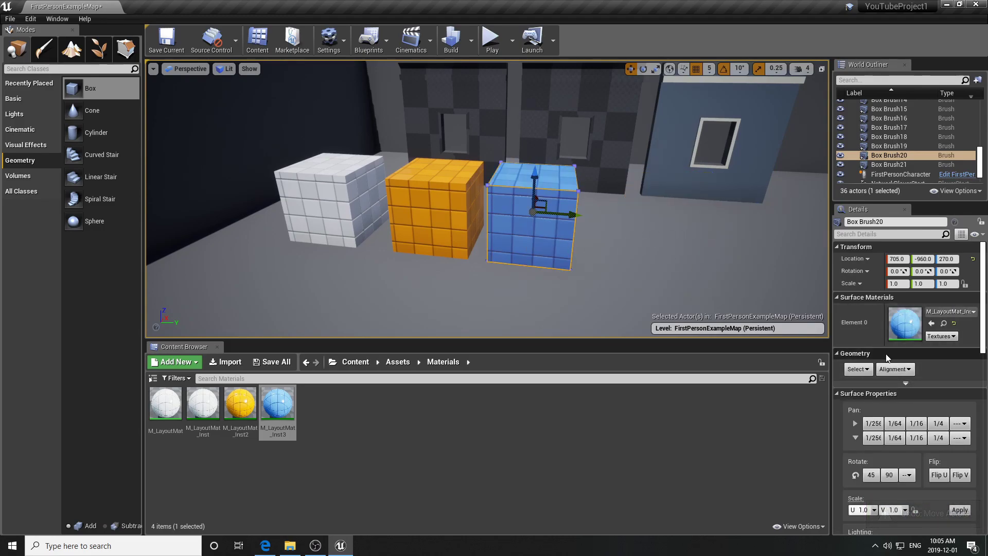
{"action": "scroll", "coordinate": [909, 355], "scroll_direction": "down", "scroll_amount": 3}
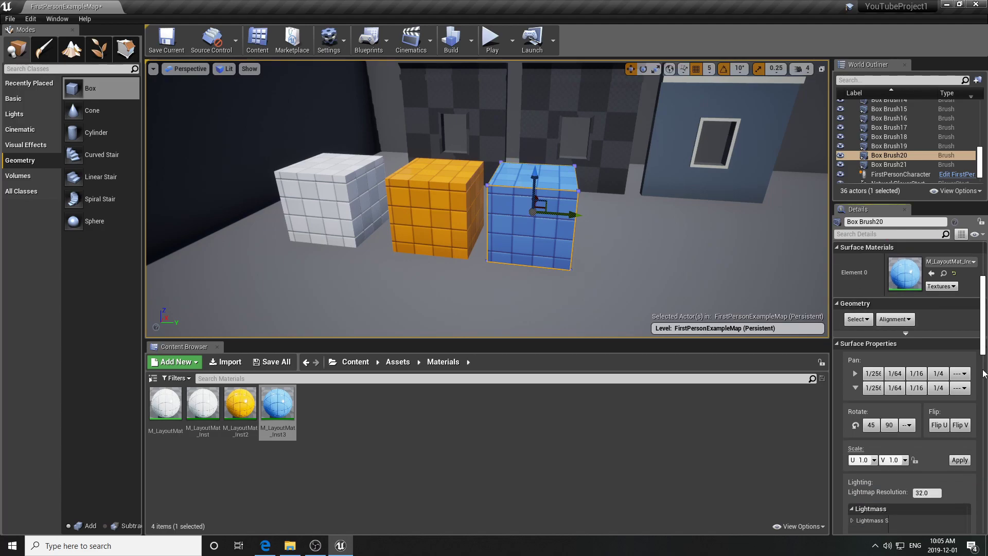
{"action": "mouse_move", "coordinate": [546, 281]}
{"action": "right_mouse_down"}
{"action": "mouse_move", "coordinate": [479, 273]}
{"action": "mouse_move", "coordinate": [627, 244]}
{"action": "right_mouse_up"}
Rotate the blue cube's texture and apply a 2.0 surface scale on U and V
{"action": "left_click", "coordinate": [888, 367]}
{"action": "left_click", "coordinate": [888, 367]}
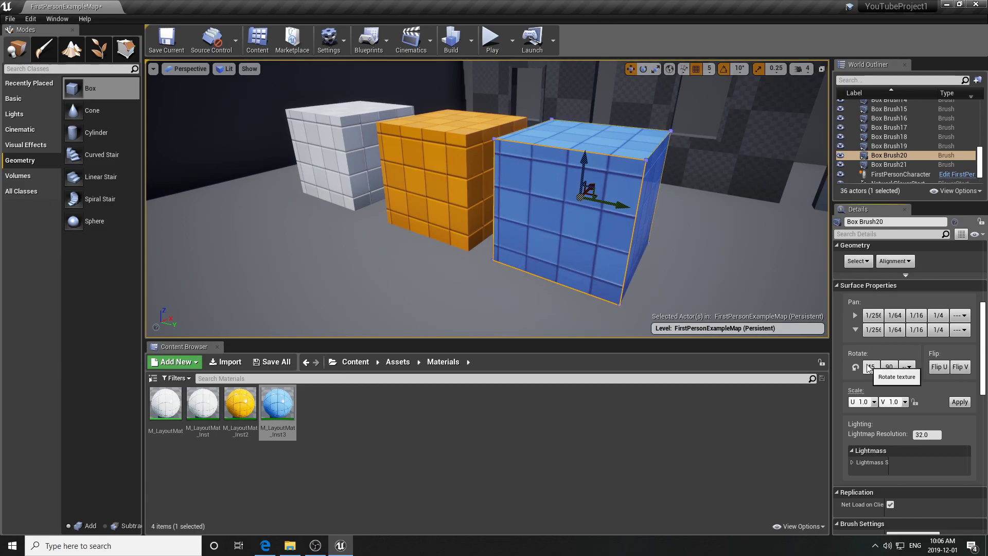
{"action": "left_click", "coordinate": [870, 368]}
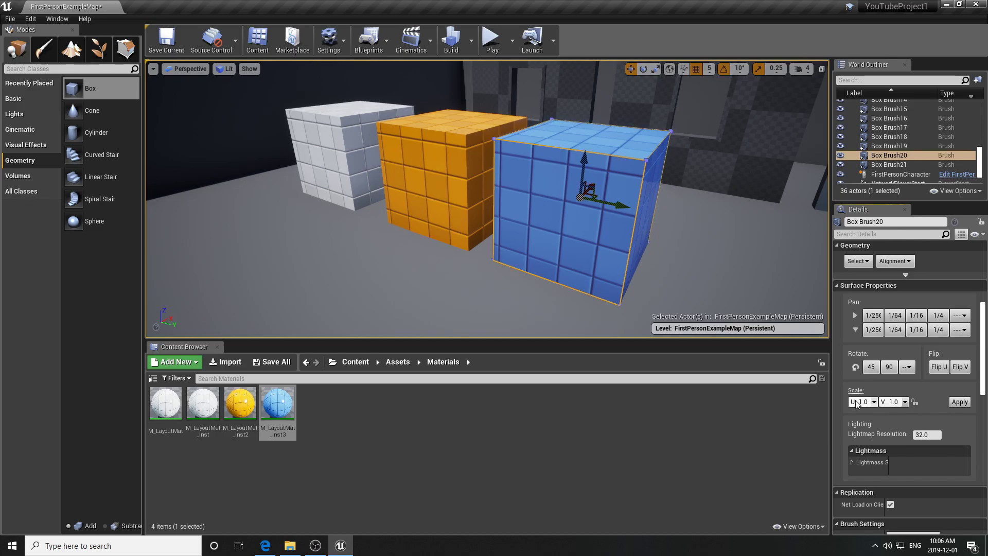
{"action": "type", "text": "2"}
{"action": "type", "text": "2"}
{"action": "left_click", "coordinate": [960, 401]}
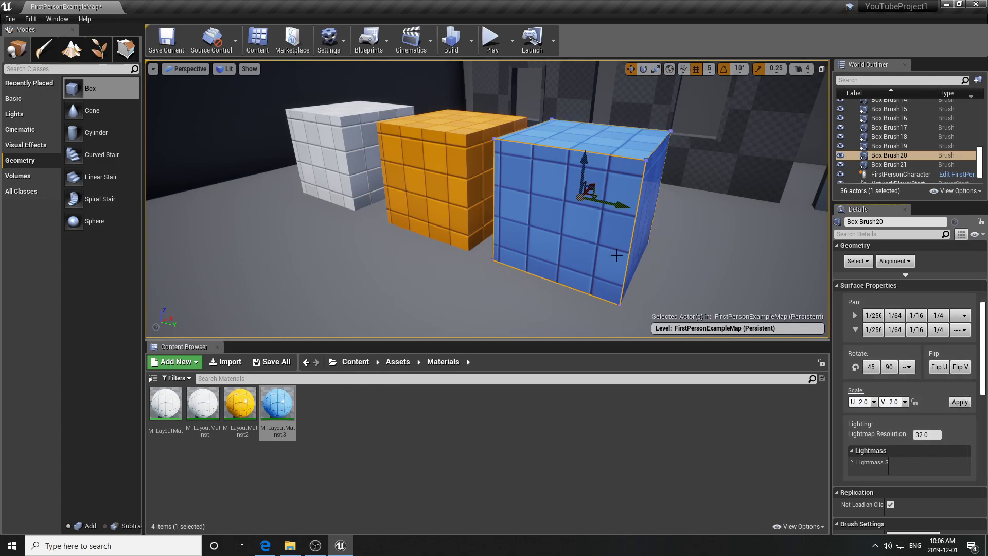
{"action": "key", "text": "Escape"}
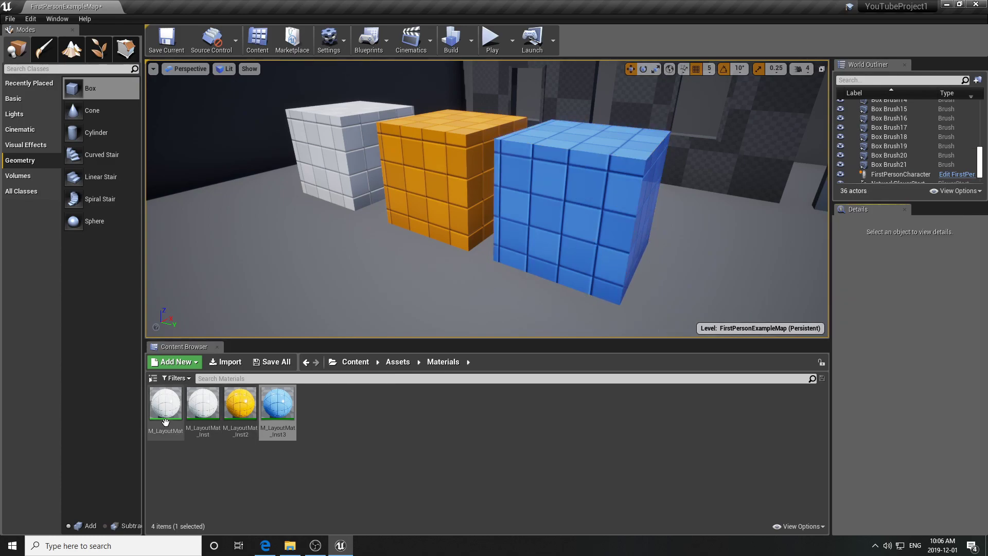
{"action": "double_click", "coordinate": [165, 403]}
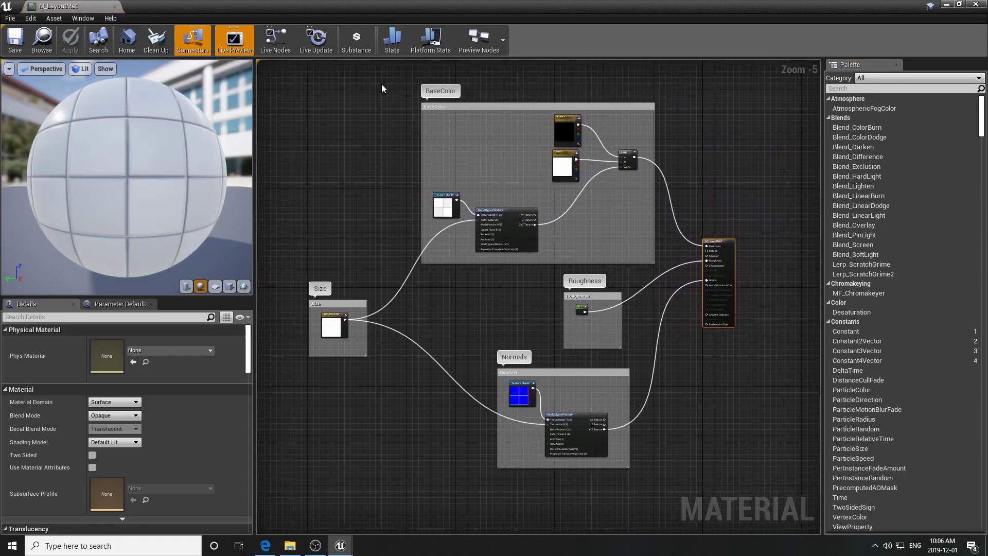
{"action": "left_click", "coordinate": [975, 4]}
{"action": "key", "text": "a"}
{"action": "right_click_drag", "start_coordinate": [782, 88], "coordinate": [545, 216]}
{"action": "key", "text": "d"}
{"action": "key", "text": "a"}
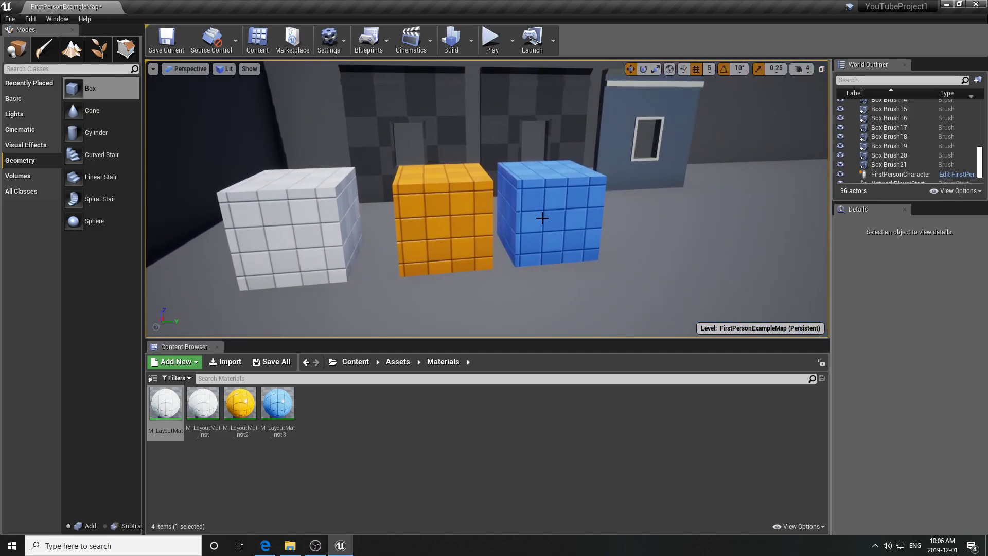